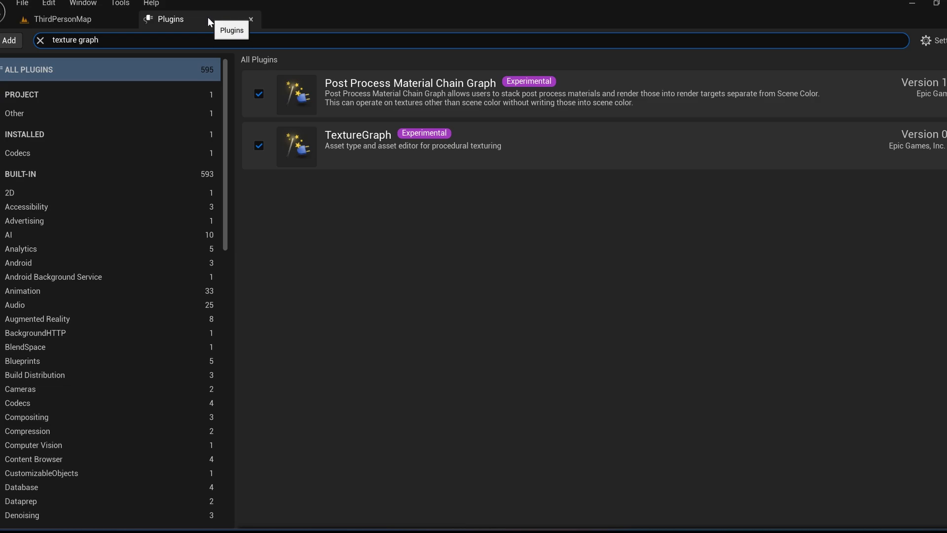
Close the plugin browser, create a Texture Graph asset named TestGraph in the Content folder, and open it.
{"action": "left_click", "coordinate": [250, 19]}
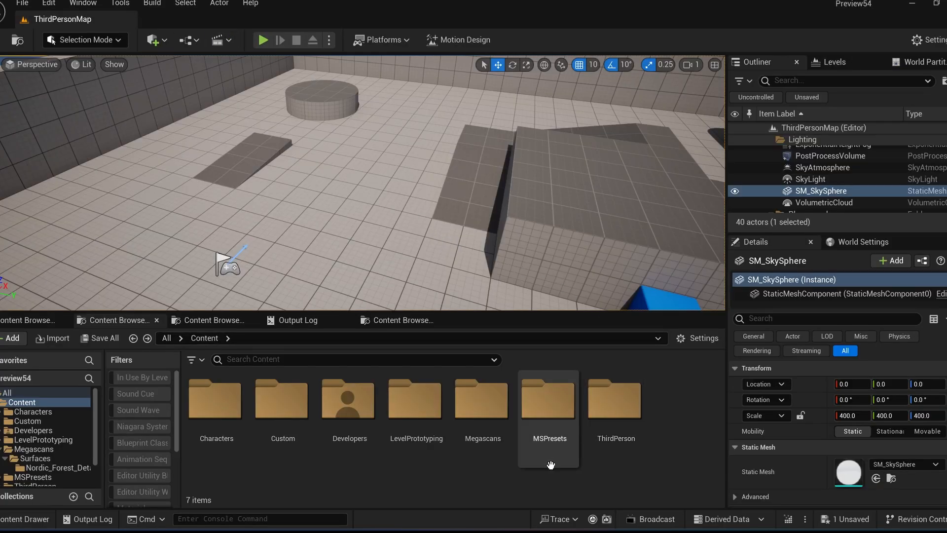
{"action": "right_click", "coordinate": [667, 419]}
{"action": "scroll", "coordinate": [710, 399], "scroll_direction": "down", "scroll_amount": 5}
{"action": "mouse_move", "coordinate": [724, 407]}
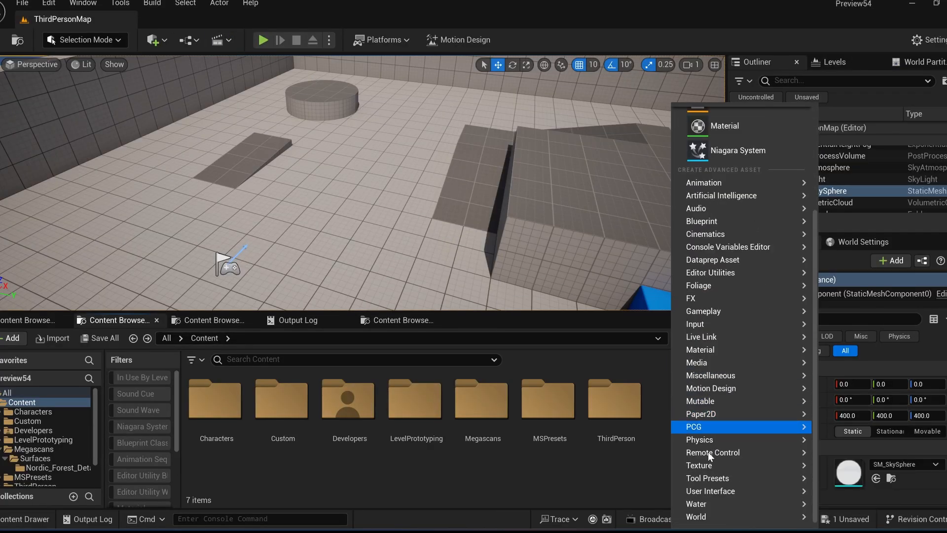
{"action": "mouse_move", "coordinate": [705, 469]}
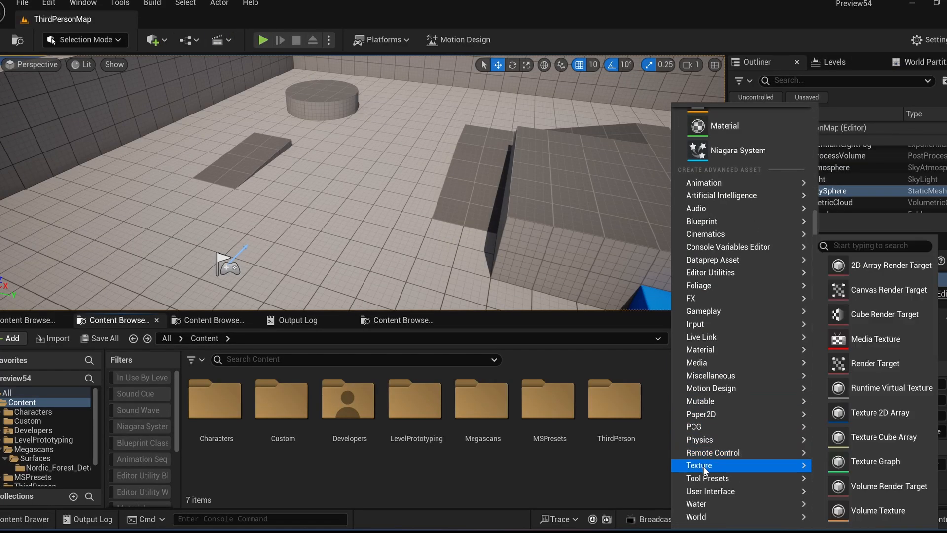
{"action": "left_click", "coordinate": [892, 464]}
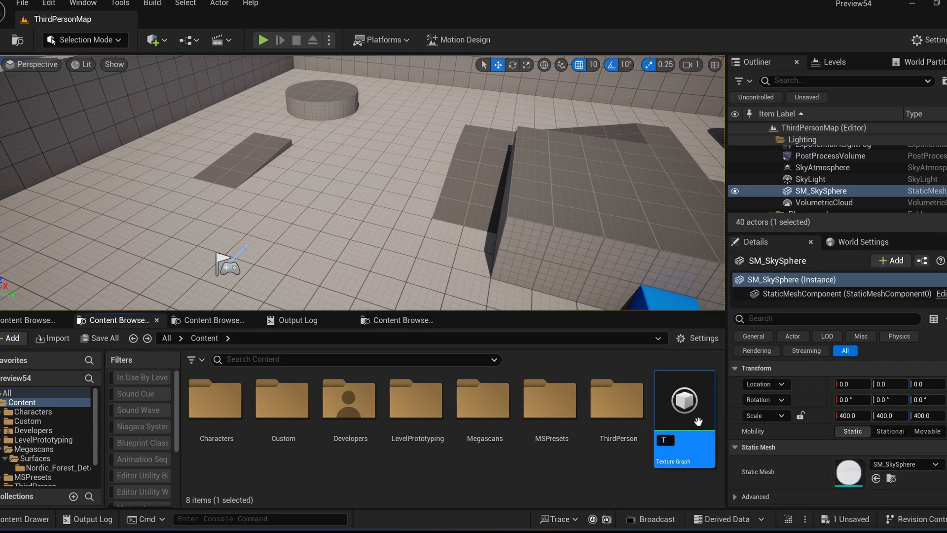
{"action": "key", "text": "Return"}
{"action": "double_click", "coordinate": [684, 397]}
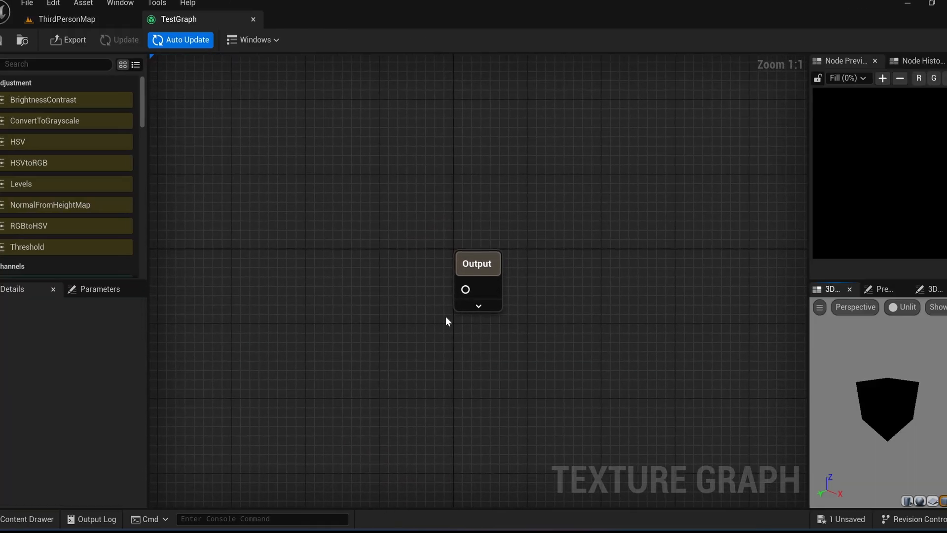
Examine the Texture Graph editor's node preview, histogram, 3D preview settings, available windows and node palette.
{"action": "scroll", "coordinate": [591, 274], "scroll_direction": "down", "scroll_amount": 1}
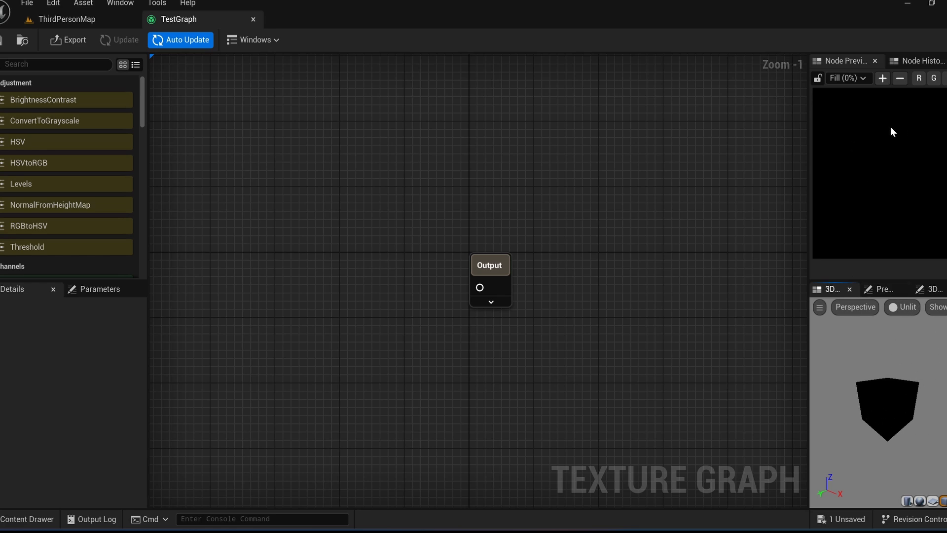
{"action": "right_click_drag", "start_coordinate": [499, 203], "coordinate": [579, 183]}
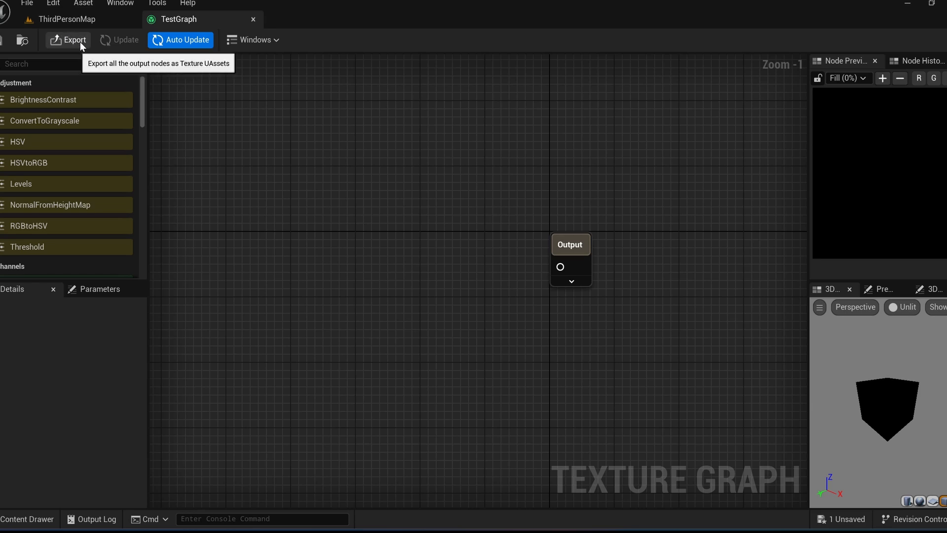
{"action": "left_click", "coordinate": [919, 61]}
{"action": "left_click", "coordinate": [845, 61]}
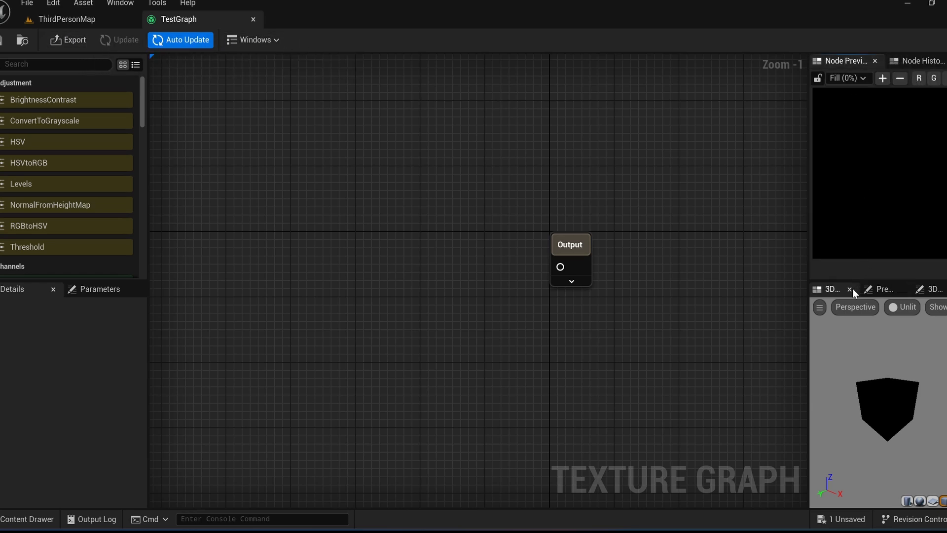
{"action": "left_click", "coordinate": [883, 290]}
{"action": "left_click", "coordinate": [929, 289]}
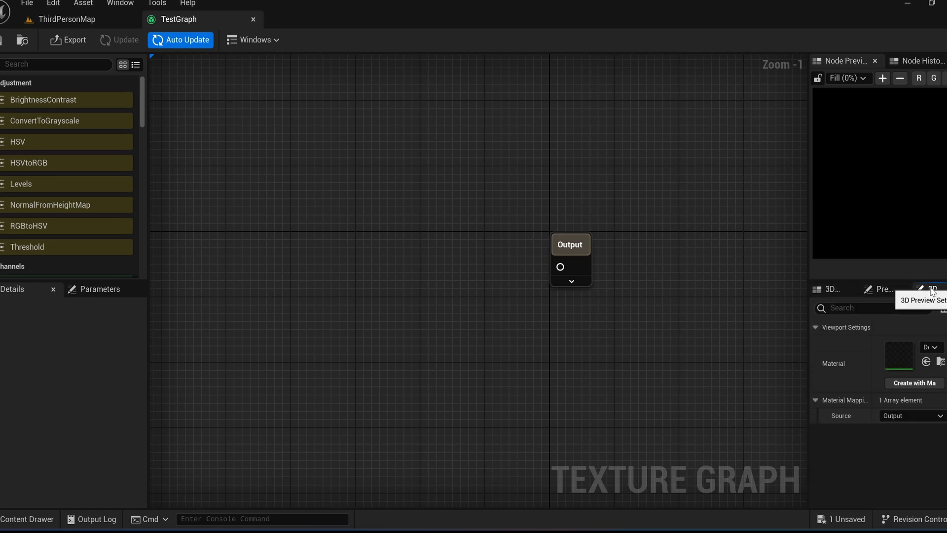
{"action": "left_click", "coordinate": [838, 291]}
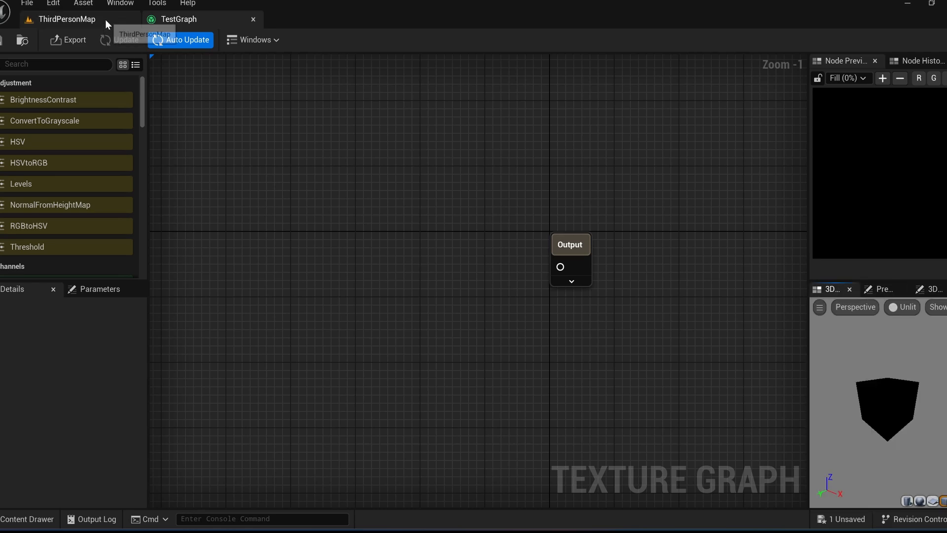
{"action": "left_click", "coordinate": [120, 3]}
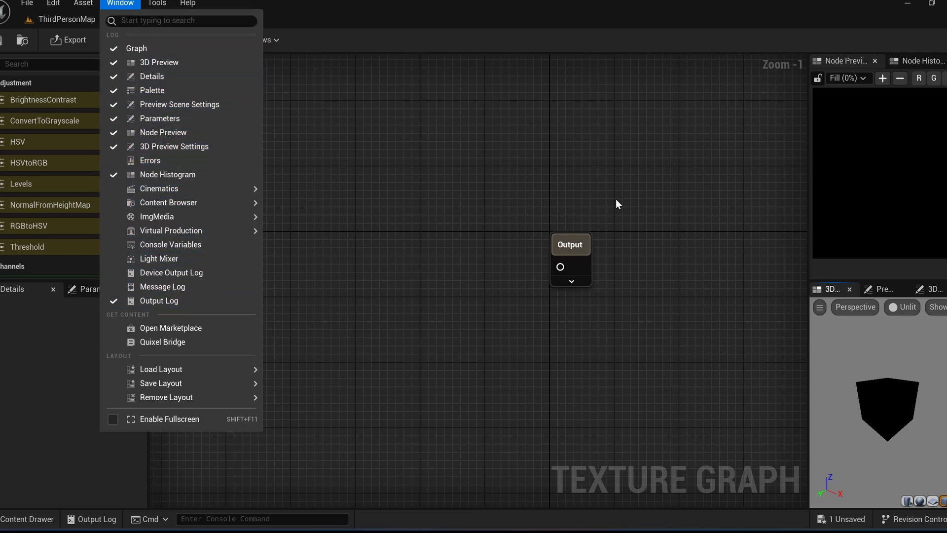
{"action": "left_click", "coordinate": [550, 147]}
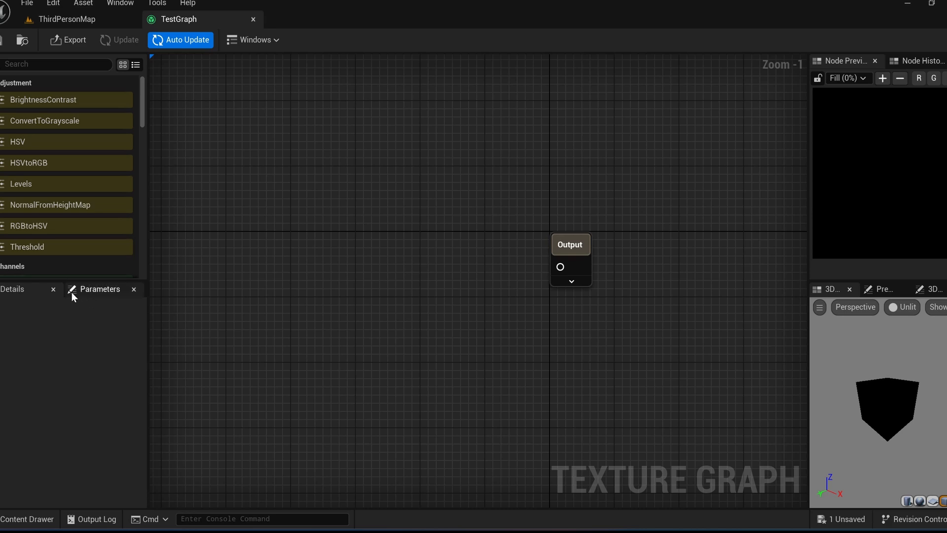
{"action": "scroll", "coordinate": [47, 139], "scroll_direction": "down", "scroll_amount": 15}
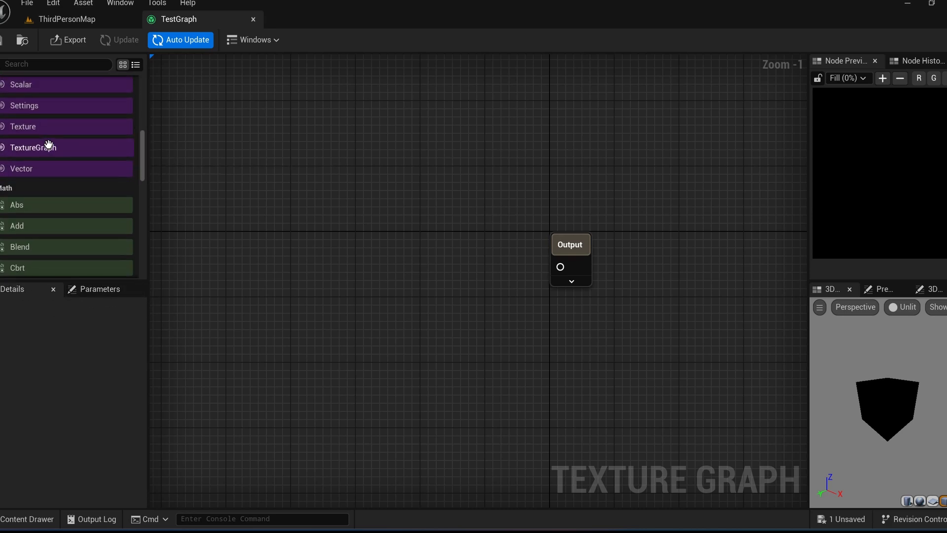
{"action": "scroll", "coordinate": [74, 175], "scroll_direction": "down", "scroll_amount": 5}
{"action": "left_click_drag", "start_coordinate": [142, 232], "coordinate": [150, 94]}
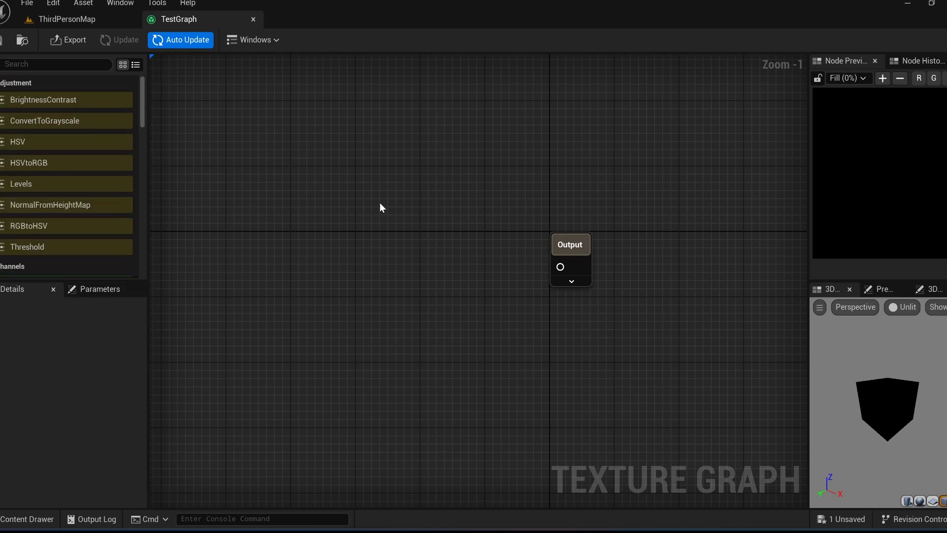
Move the Output node slightly further right in the graph and set the 3D preview's view mode to Lit.
{"action": "left_click_drag", "start_coordinate": [572, 245], "coordinate": [612, 237]}
{"action": "right_click_drag", "start_coordinate": [675, 187], "coordinate": [649, 171]}
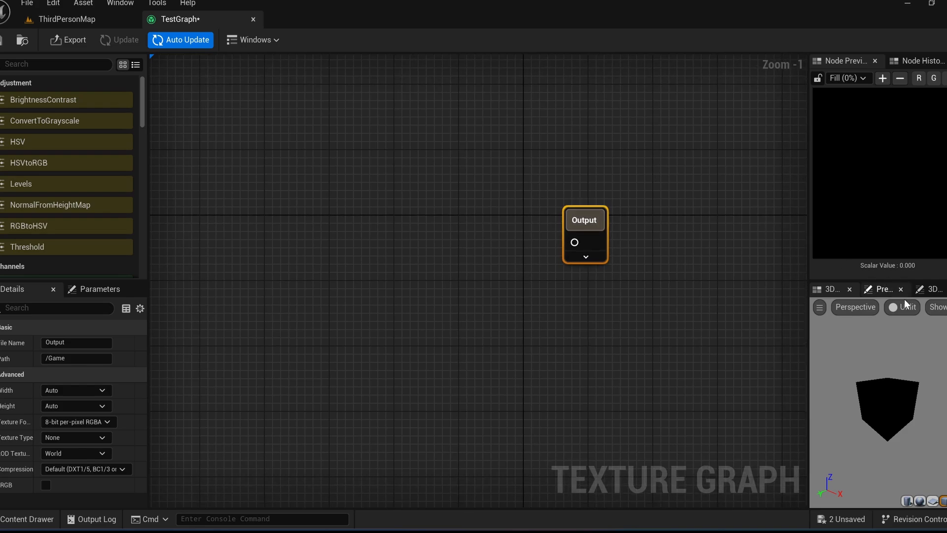
{"action": "left_click", "coordinate": [905, 308]}
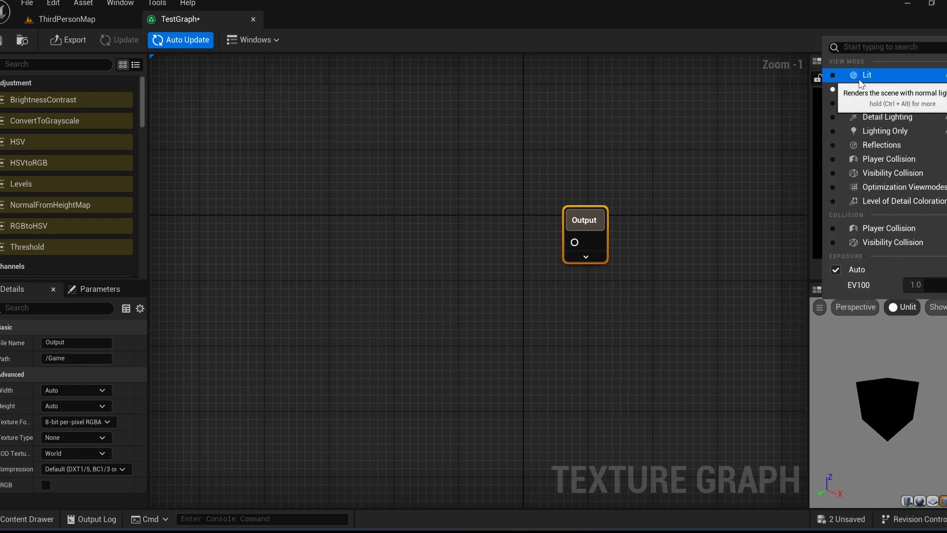
{"action": "left_click", "coordinate": [862, 74]}
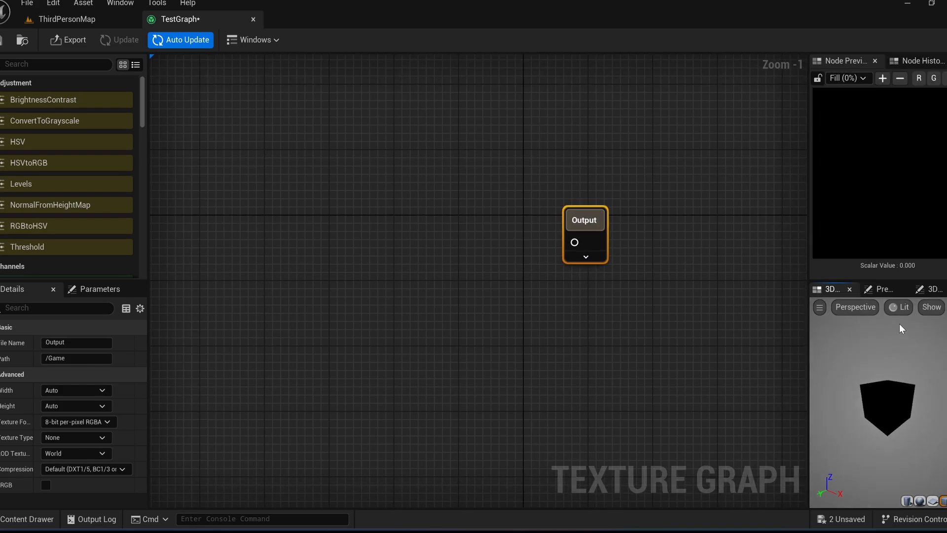
Enable Show Environment and Show Floor in the preview scene settings and return to the 3D preview.
{"action": "left_click", "coordinate": [893, 290]}
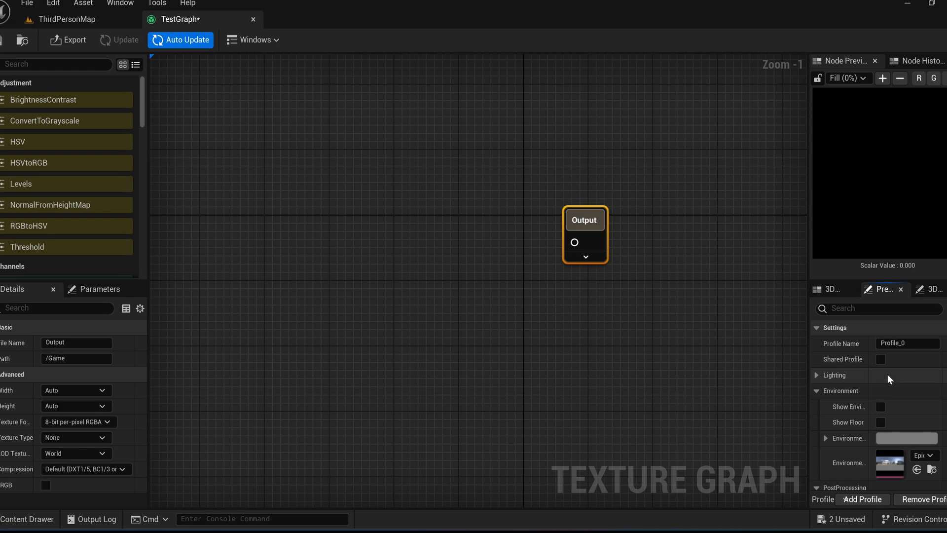
{"action": "left_click", "coordinate": [880, 409]}
{"action": "left_click", "coordinate": [830, 289]}
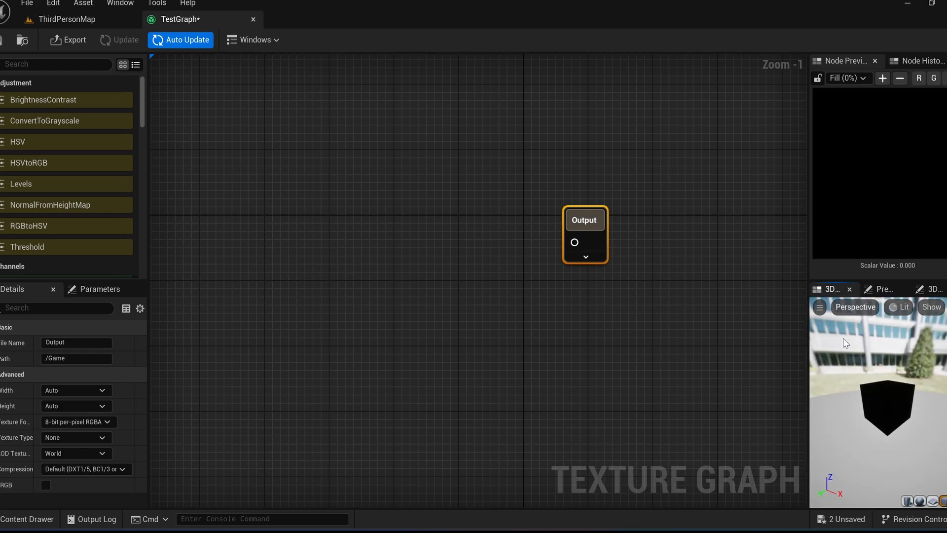
{"action": "left_click", "coordinate": [876, 290]}
{"action": "left_click", "coordinate": [881, 413]}
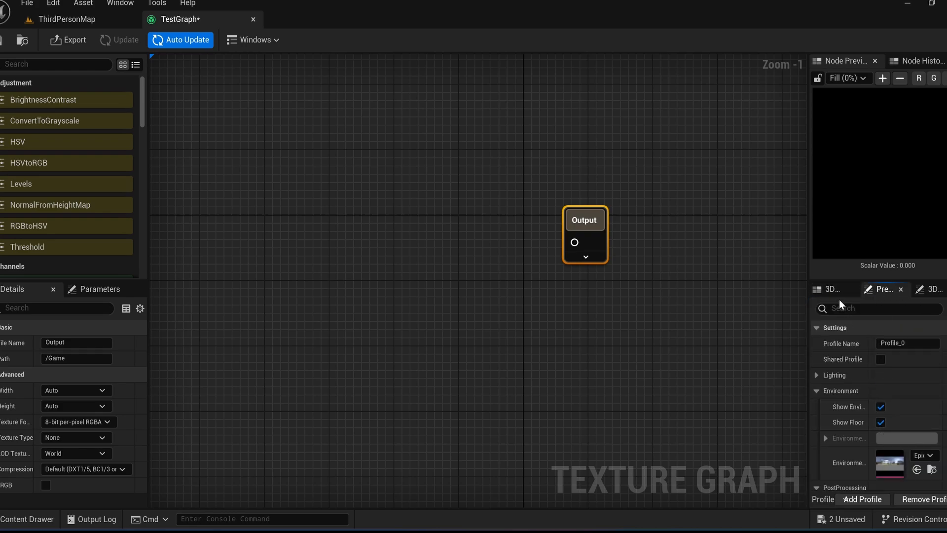
{"action": "left_click", "coordinate": [837, 291]}
Try the plane, sphere, cylinder and custom preview meshes in the 3D preview and return to the cube.
{"action": "left_click_drag", "start_coordinate": [862, 394], "coordinate": [833, 396]}
{"action": "left_click", "coordinate": [933, 502]}
{"action": "left_click", "coordinate": [919, 502]}
{"action": "left_click", "coordinate": [907, 502]}
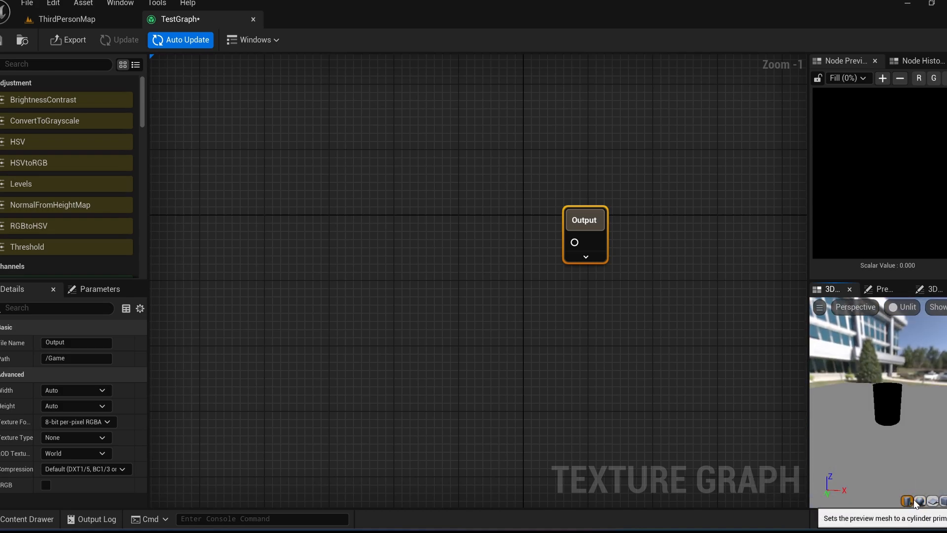
{"action": "left_click", "coordinate": [946, 502]}
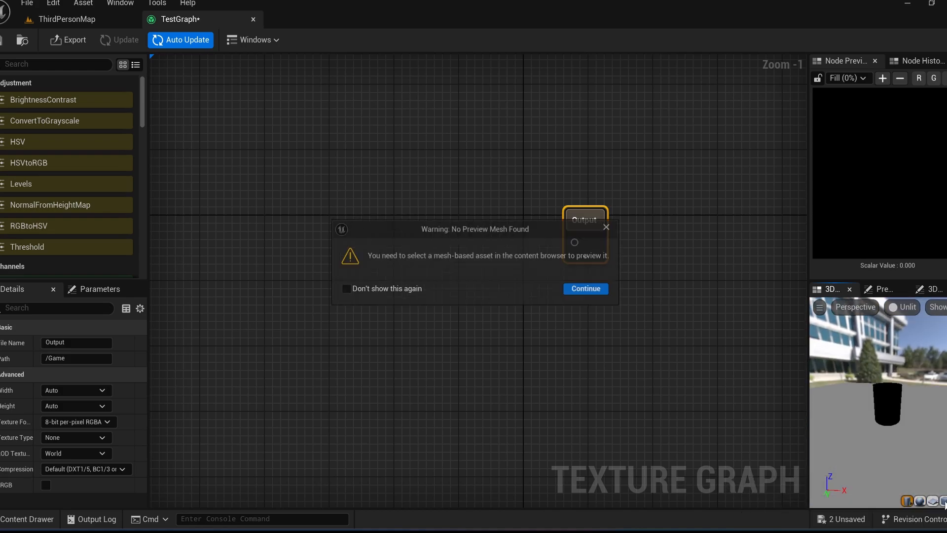
{"action": "left_click", "coordinate": [587, 289]}
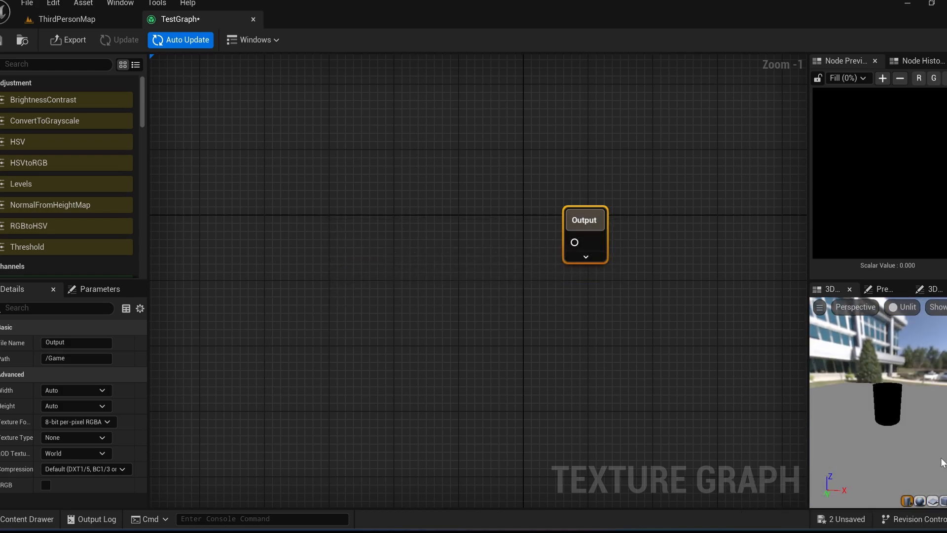
{"action": "left_click", "coordinate": [943, 501]}
{"action": "left_click_drag", "start_coordinate": [849, 405], "coordinate": [826, 395]}
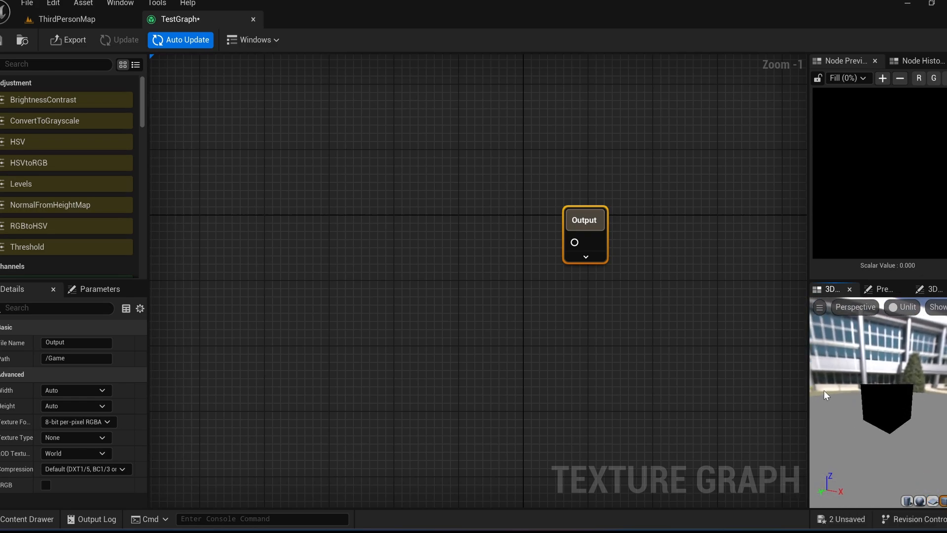
Examine the Output node's width, texture format, texture type, LOD texture group, compression and sRGB options.
{"action": "right_click_drag", "start_coordinate": [414, 250], "coordinate": [507, 248]}
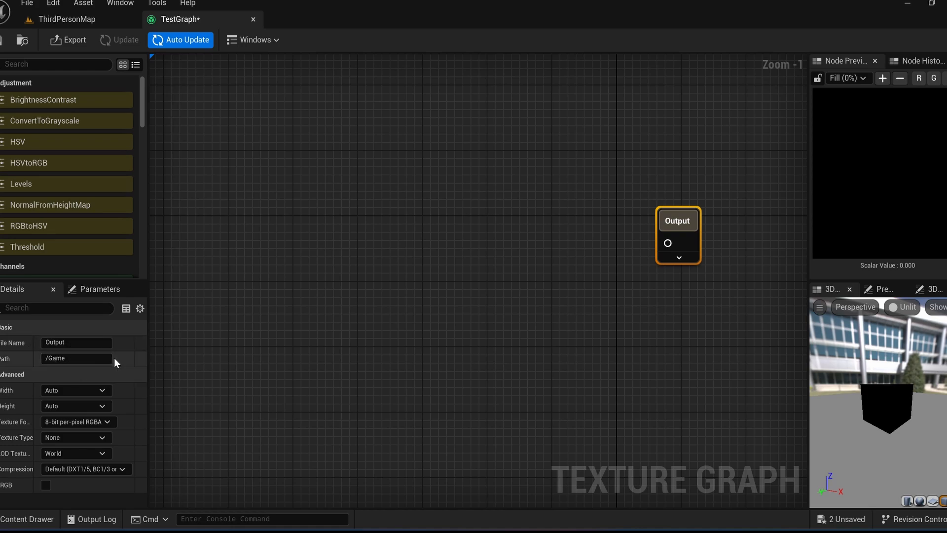
{"action": "left_click", "coordinate": [81, 388]}
{"action": "left_click", "coordinate": [81, 389]}
{"action": "left_click", "coordinate": [69, 391]}
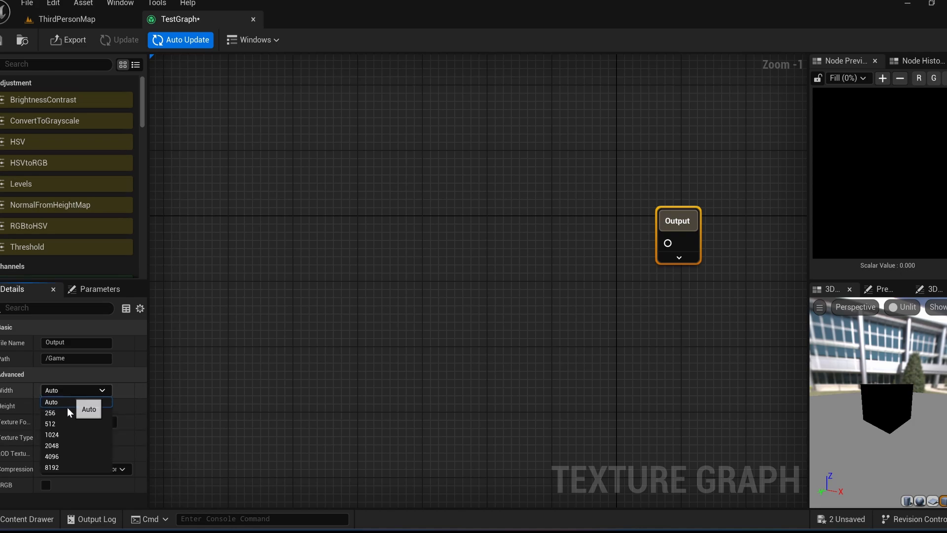
{"action": "left_click", "coordinate": [70, 391]}
{"action": "left_click", "coordinate": [70, 421]}
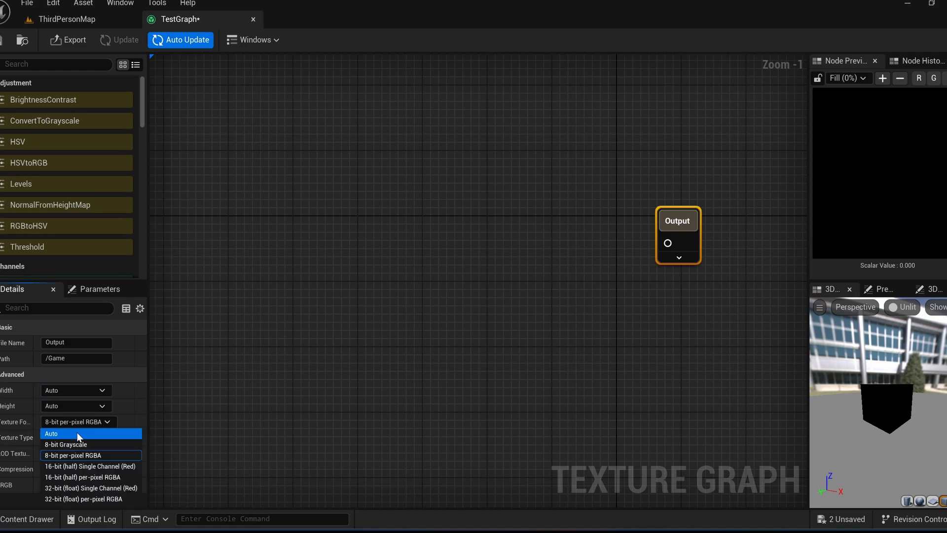
{"action": "left_click", "coordinate": [75, 436]}
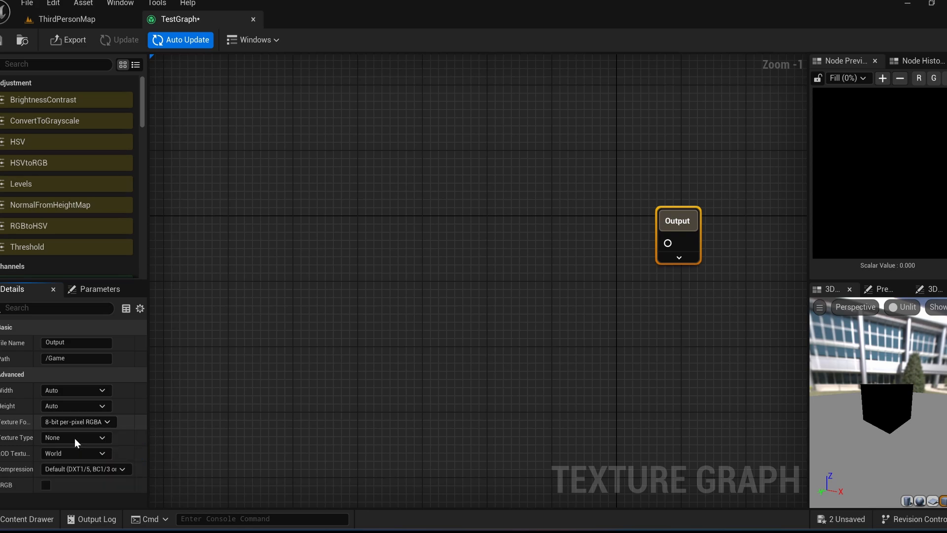
{"action": "left_click", "coordinate": [75, 437]}
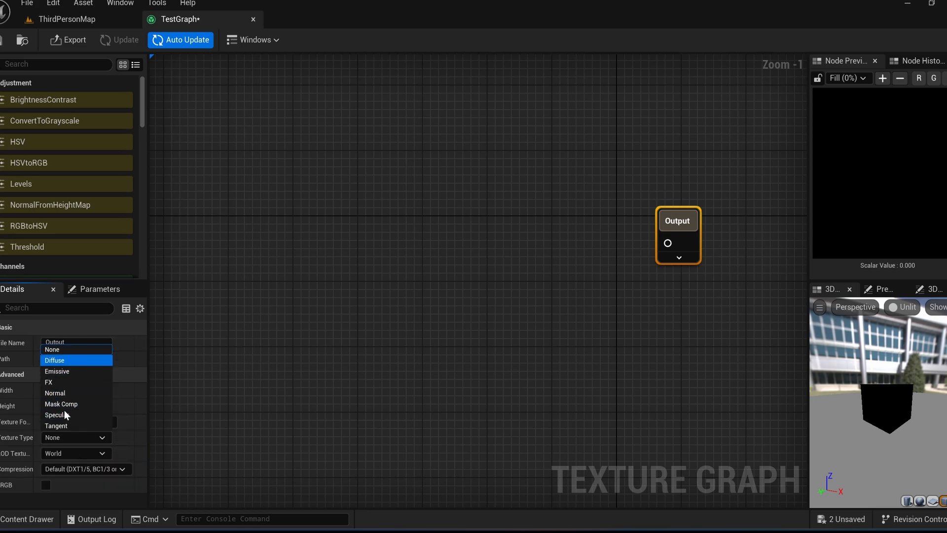
{"action": "left_click", "coordinate": [69, 437]}
{"action": "left_click", "coordinate": [70, 455]}
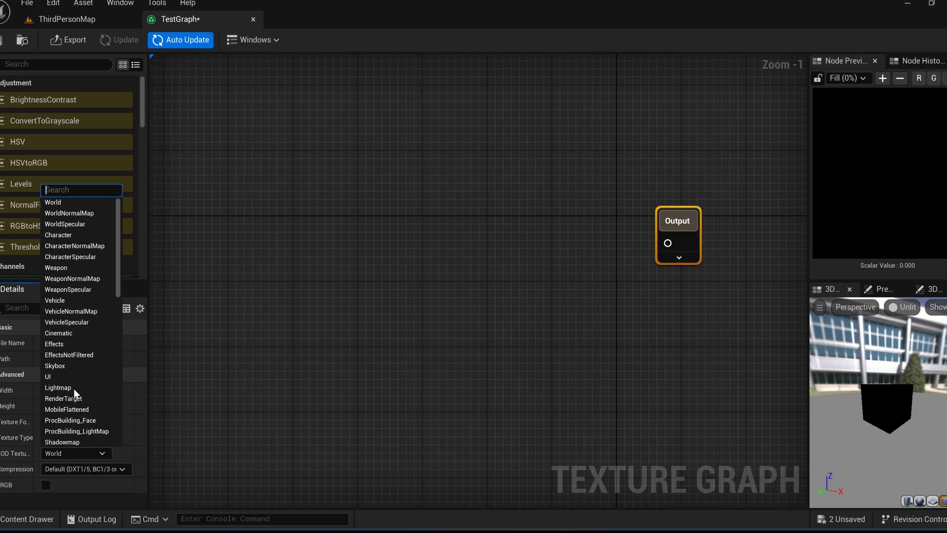
{"action": "scroll", "coordinate": [74, 398], "scroll_direction": "down", "scroll_amount": 10}
{"action": "left_click", "coordinate": [79, 455]}
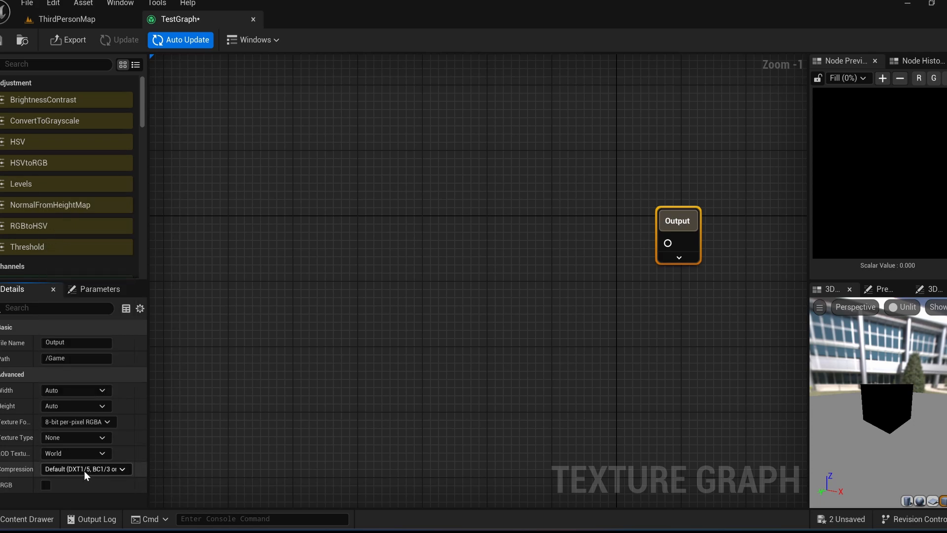
{"action": "left_click", "coordinate": [84, 471]}
{"action": "left_click", "coordinate": [84, 469]}
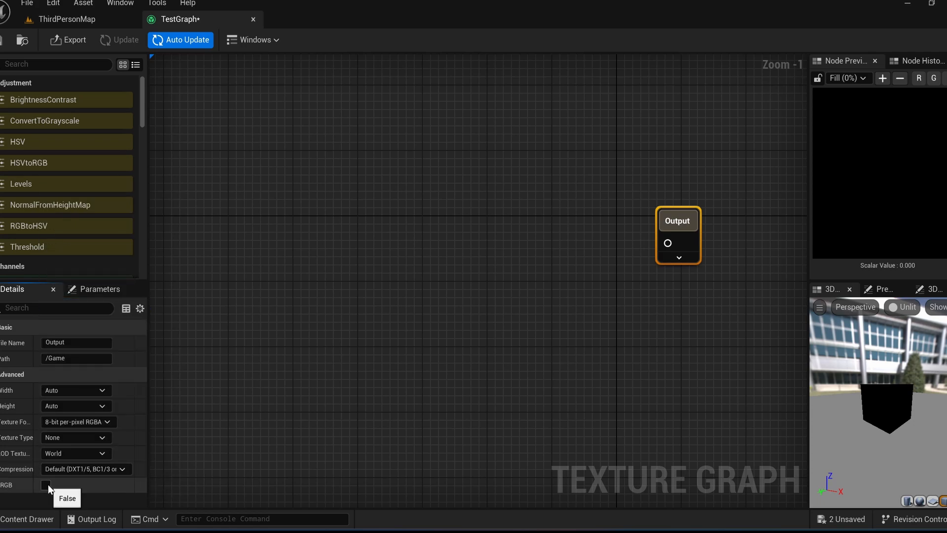
{"action": "left_click", "coordinate": [47, 485]}
{"action": "left_click", "coordinate": [46, 485]}
Set the Output node's texture type to Emissive.
{"action": "left_click", "coordinate": [74, 437]}
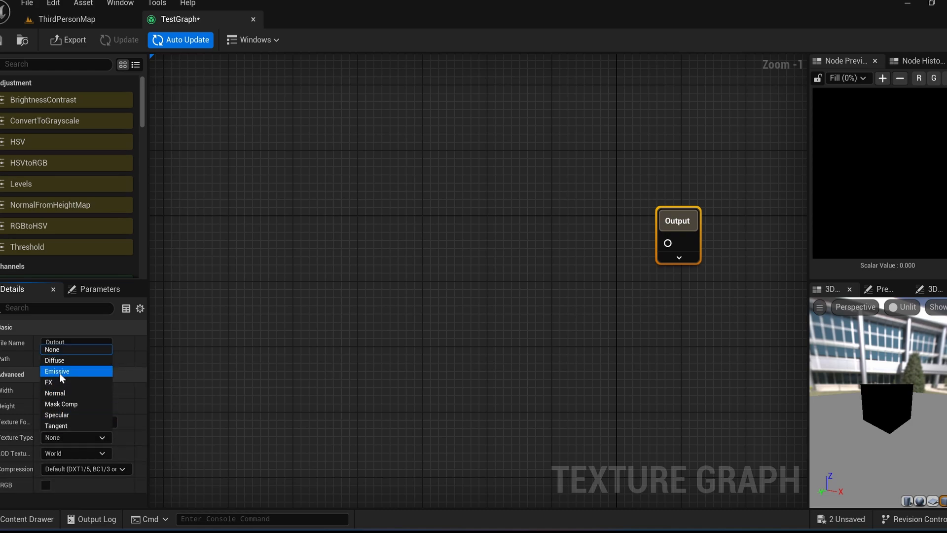
{"action": "left_click", "coordinate": [64, 437]}
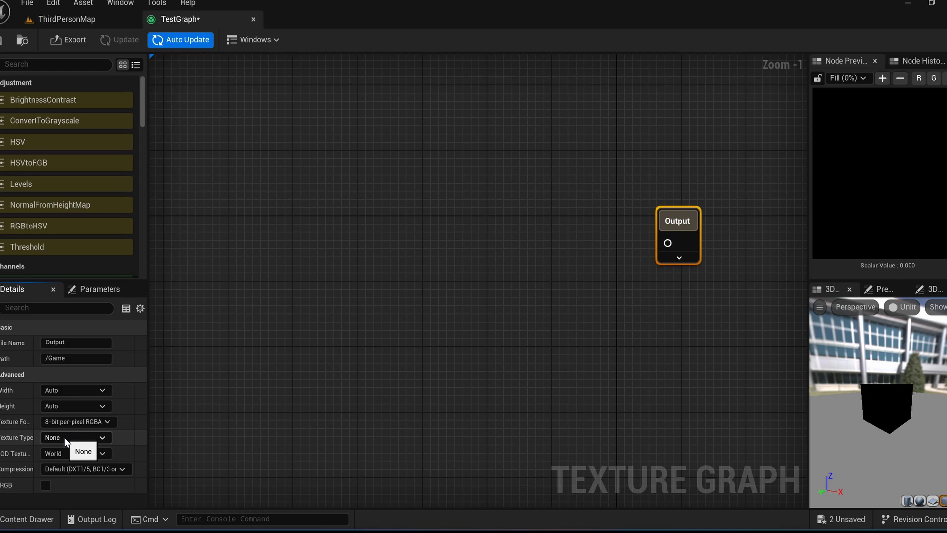
{"action": "left_click", "coordinate": [64, 436]}
{"action": "left_click", "coordinate": [65, 371]}
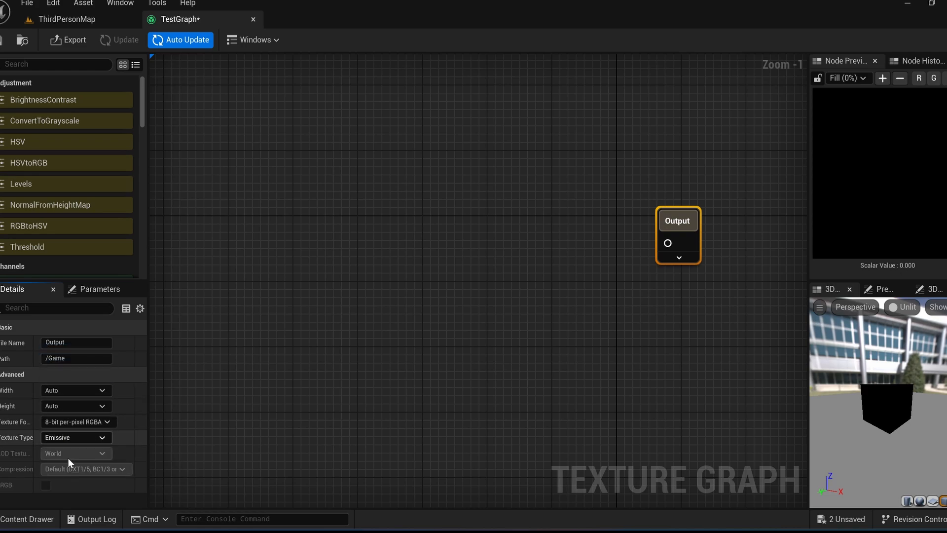
Set the Output node's texture type to None and expand the node to show its settings in the graph.
{"action": "left_click", "coordinate": [61, 437]}
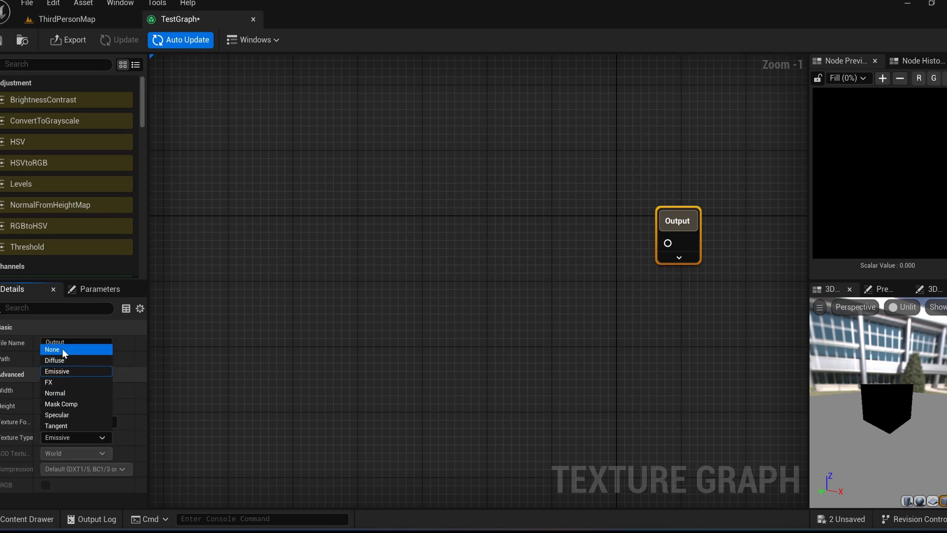
{"action": "left_click", "coordinate": [62, 348]}
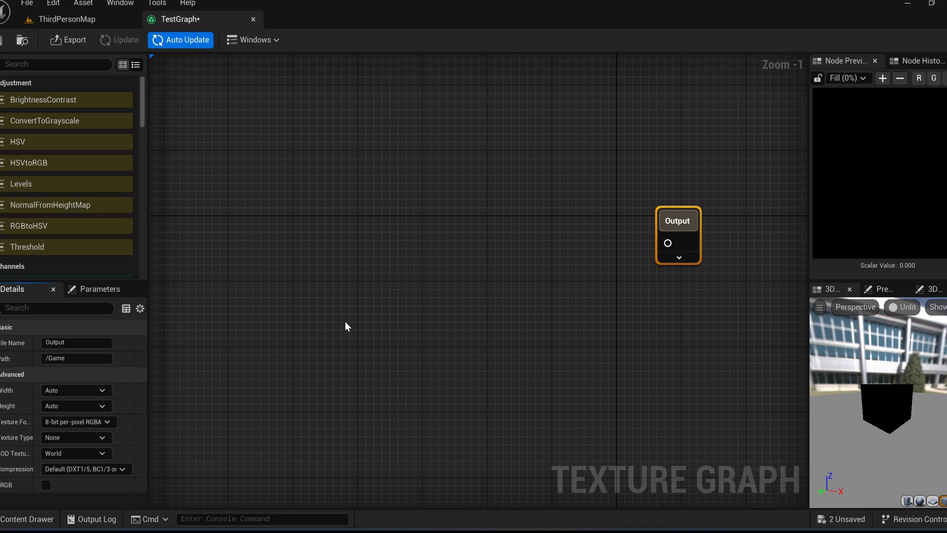
{"action": "left_click", "coordinate": [681, 259]}
{"action": "right_click_drag", "start_coordinate": [601, 272], "coordinate": [347, 238]}
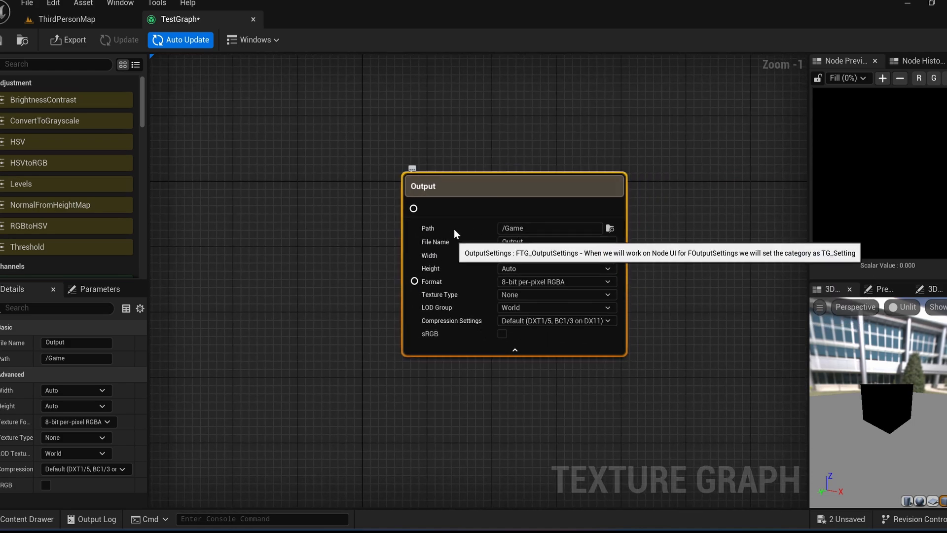
Open the Output node's path chooser to view the available folders, and cancel it.
{"action": "left_click", "coordinate": [610, 228]}
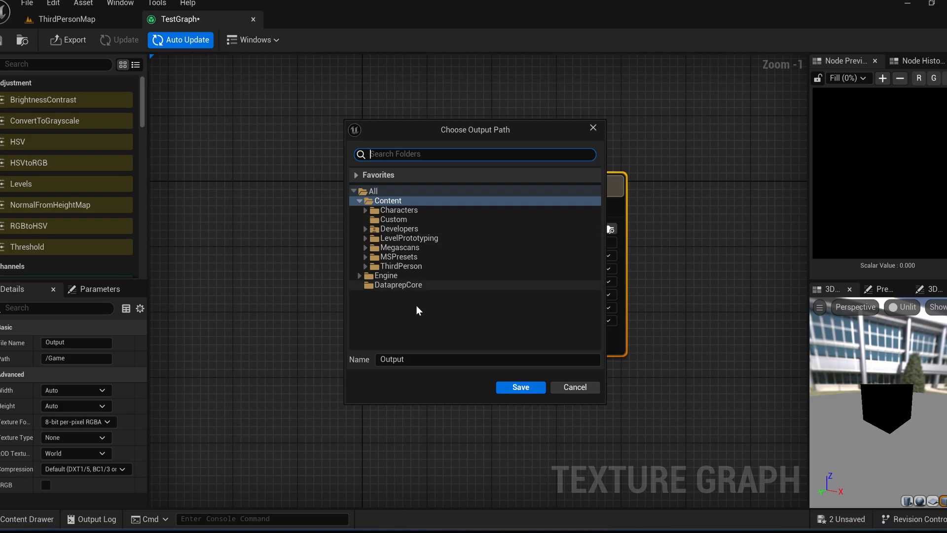
{"action": "left_click", "coordinate": [575, 386]}
{"action": "right_click_drag", "start_coordinate": [366, 285], "coordinate": [482, 290]}
{"action": "right_click_drag", "start_coordinate": [445, 241], "coordinate": [550, 261]}
{"action": "scroll", "coordinate": [550, 259], "scroll_direction": "down", "scroll_amount": 1}
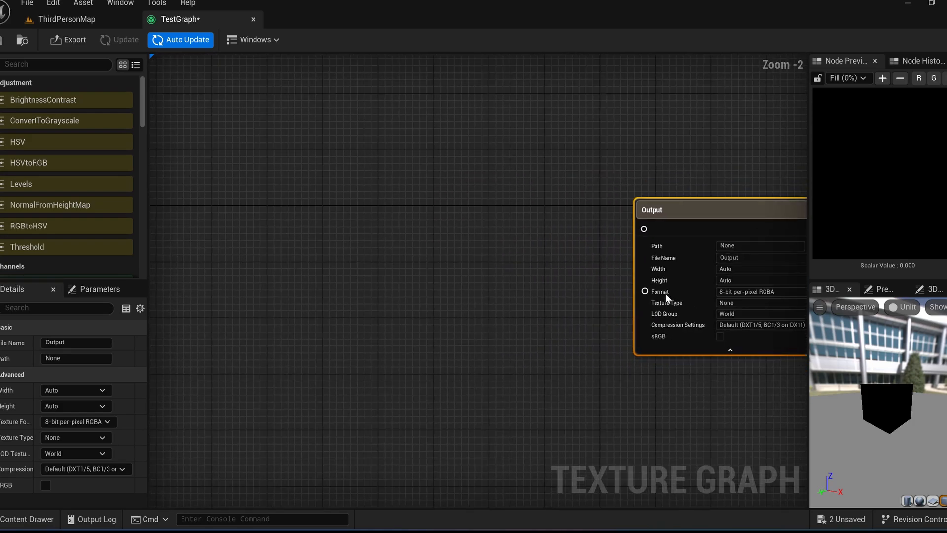
Try pulling a connection from the Output node's Format pin, and collapse the node's settings.
{"action": "left_click_drag", "start_coordinate": [644, 291], "coordinate": [546, 288]}
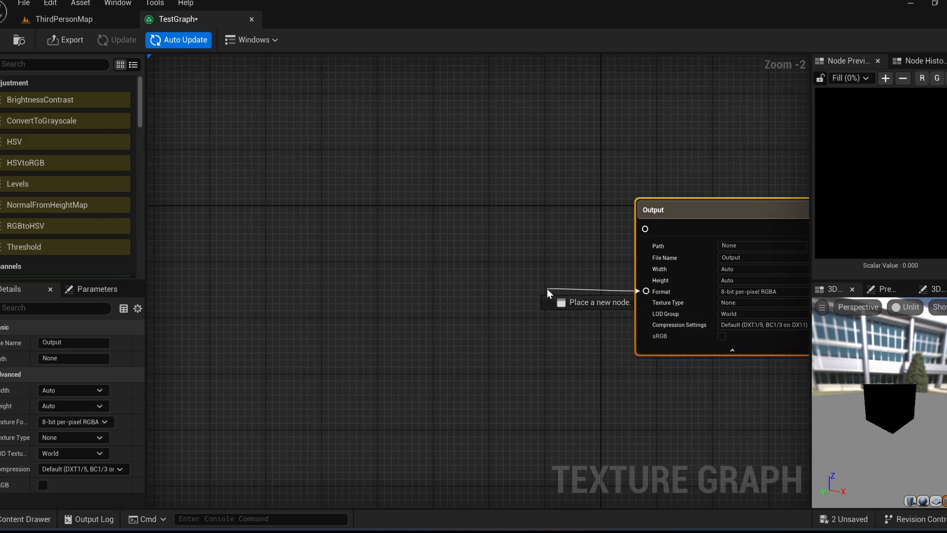
{"action": "left_click", "coordinate": [547, 286]}
{"action": "right_click_drag", "start_coordinate": [509, 284], "coordinate": [437, 278]}
{"action": "left_click", "coordinate": [658, 344]}
{"action": "right_click_drag", "start_coordinate": [361, 221], "coordinate": [465, 240]}
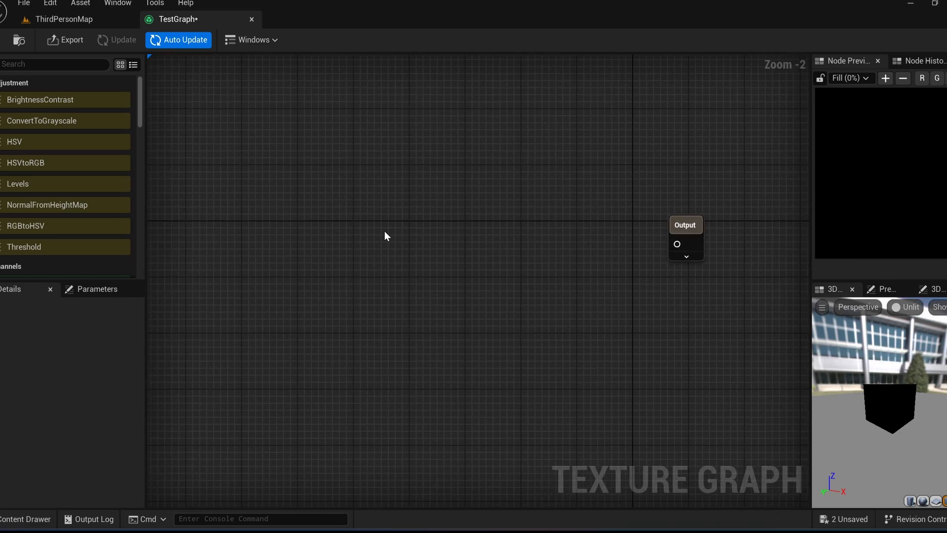
Add a Texture node to the graph and set its source to AICON-Green.
{"action": "right_click", "coordinate": [275, 153]}
{"action": "scroll", "coordinate": [501, 201], "scroll_direction": "down", "scroll_amount": 2}
{"action": "type", "text": "text"}
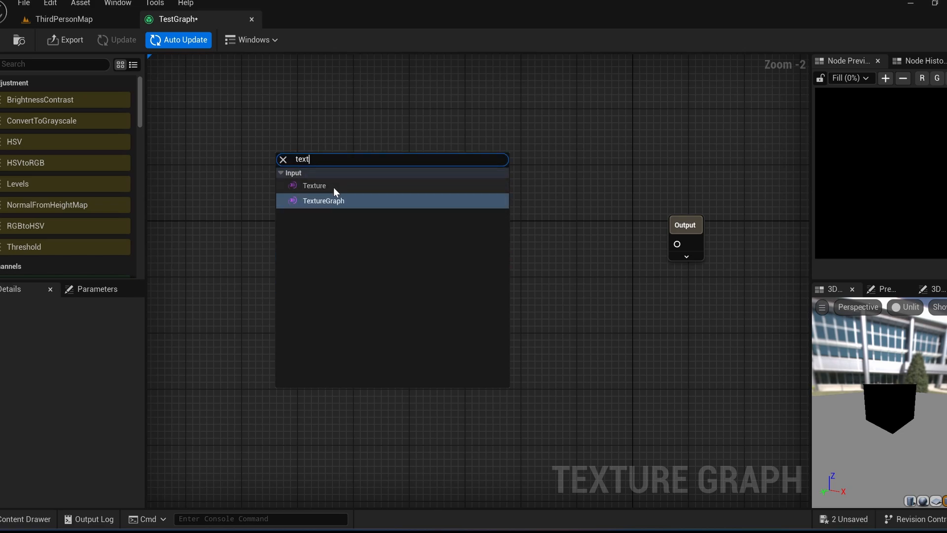
{"action": "left_click", "coordinate": [333, 186]}
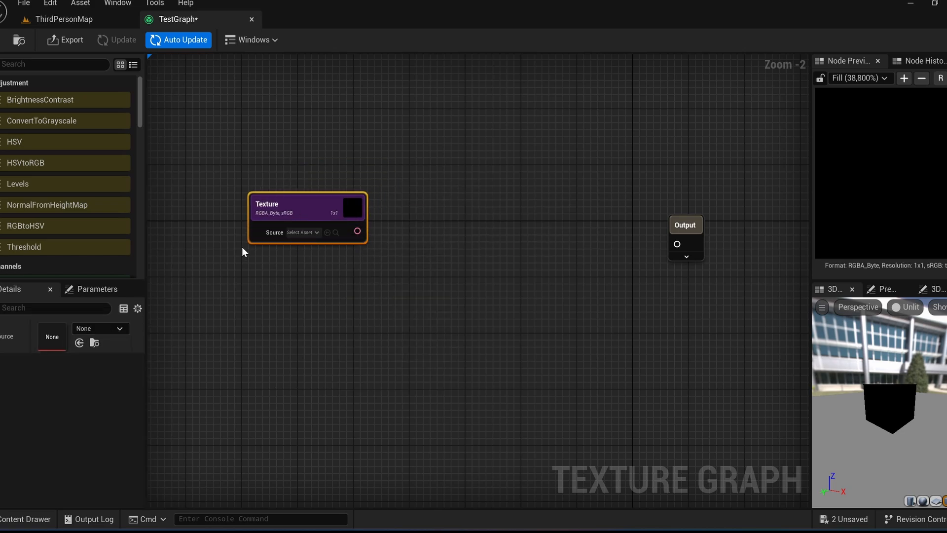
{"action": "left_click", "coordinate": [302, 232]}
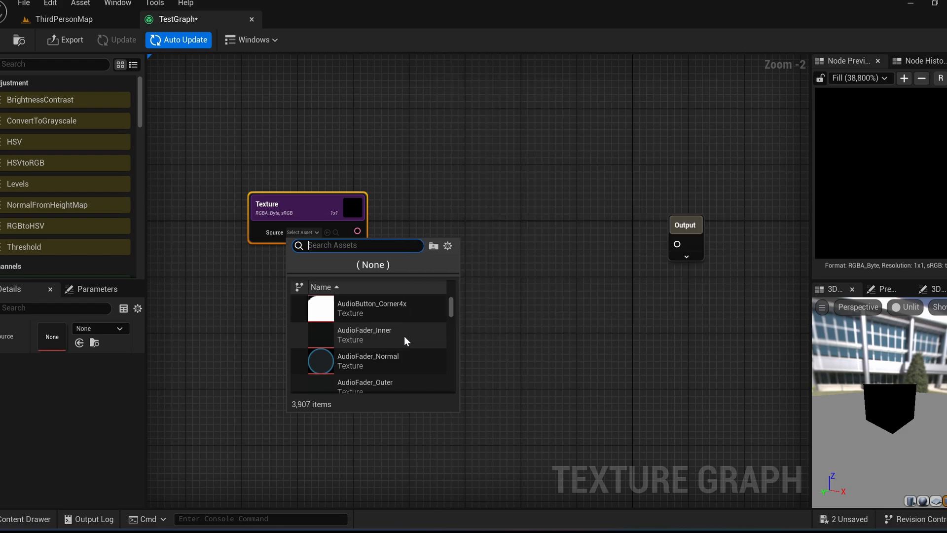
{"action": "scroll", "coordinate": [404, 336], "scroll_direction": "down", "scroll_amount": 2}
{"action": "left_click", "coordinate": [353, 321]}
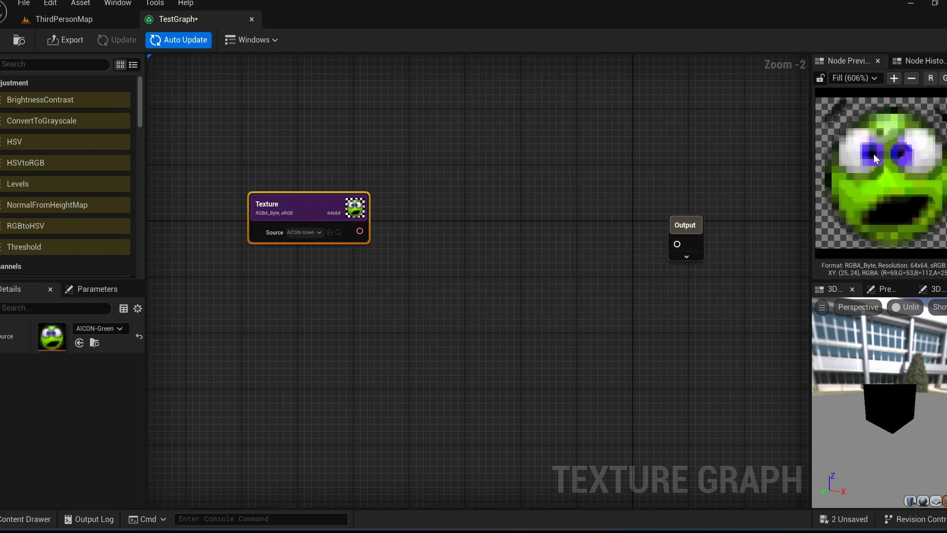
Check the Texture node's histogram, and connect its output to the Output node.
{"action": "left_click", "coordinate": [924, 61]}
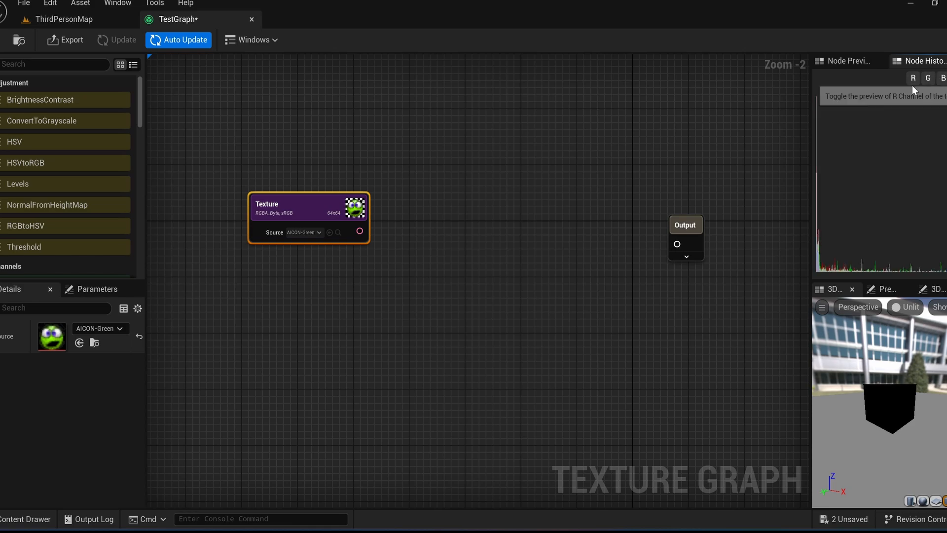
{"action": "left_click", "coordinate": [847, 62]}
{"action": "left_click_drag", "start_coordinate": [361, 229], "coordinate": [677, 244]}
{"action": "mouse_move", "coordinate": [873, 390]}
{"action": "left_mouse_down"}
{"action": "mouse_move", "coordinate": [888, 410]}
{"action": "mouse_move", "coordinate": [896, 372]}
{"action": "mouse_move", "coordinate": [883, 380]}
{"action": "left_mouse_up"}
{"action": "scroll", "coordinate": [889, 409], "scroll_direction": "up", "scroll_amount": 4}
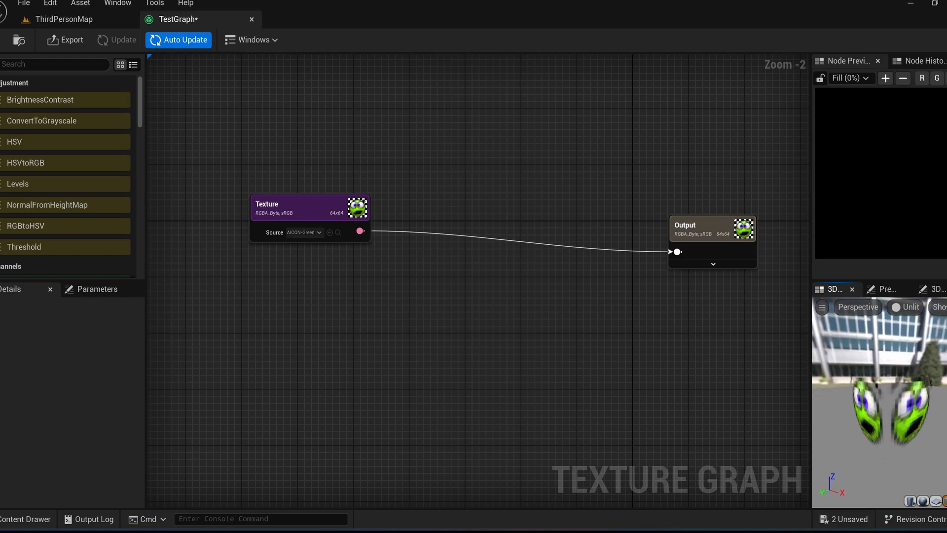
Add a SplitChannels node after the Texture node and connect its R channel to the Output node.
{"action": "left_click_drag", "start_coordinate": [356, 233], "coordinate": [445, 200]}
{"action": "type", "text": "split"}
{"action": "left_click", "coordinate": [479, 230]}
{"action": "left_click_drag", "start_coordinate": [476, 228], "coordinate": [677, 252]}
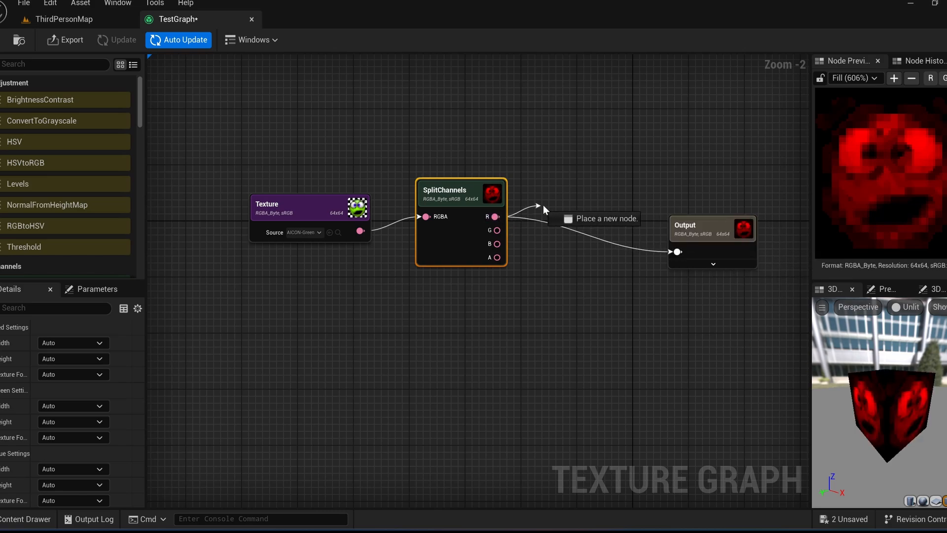
Add a CombineChannels node fed by the split R, G and B channels and connect its RGBA output to the Output node.
{"action": "left_click_drag", "start_coordinate": [541, 206], "coordinate": [560, 203]}
{"action": "type", "text": "combine"}
{"action": "left_click", "coordinate": [605, 239]}
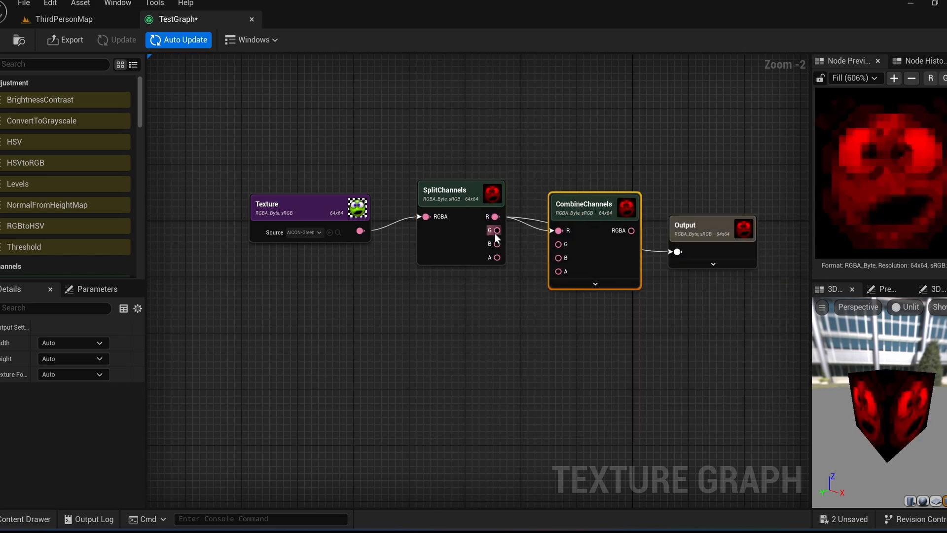
{"action": "left_click_drag", "start_coordinate": [496, 234], "coordinate": [558, 244]}
{"action": "left_click_drag", "start_coordinate": [630, 230], "coordinate": [678, 251]}
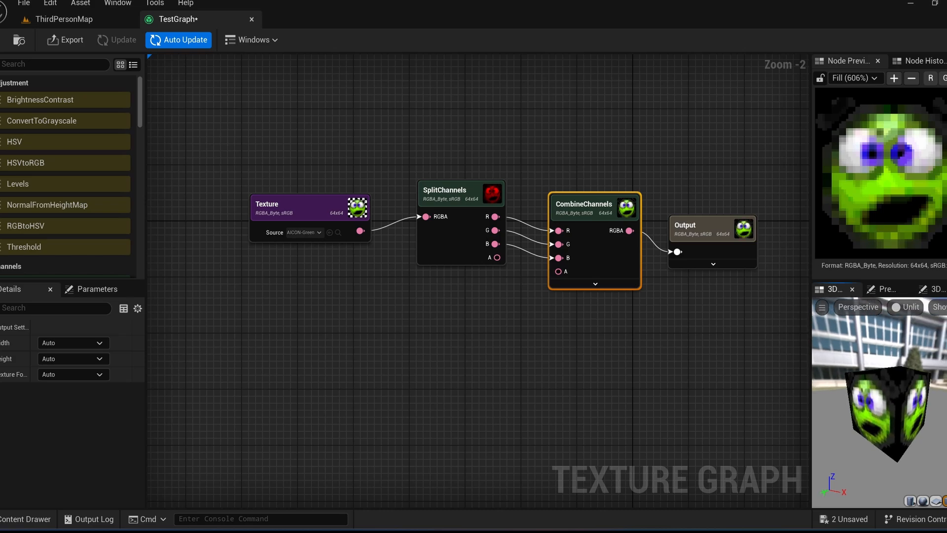
Add a Scalar node, connect it to the CombineChannels A input and try a value of 0.
{"action": "right_click", "coordinate": [444, 301]}
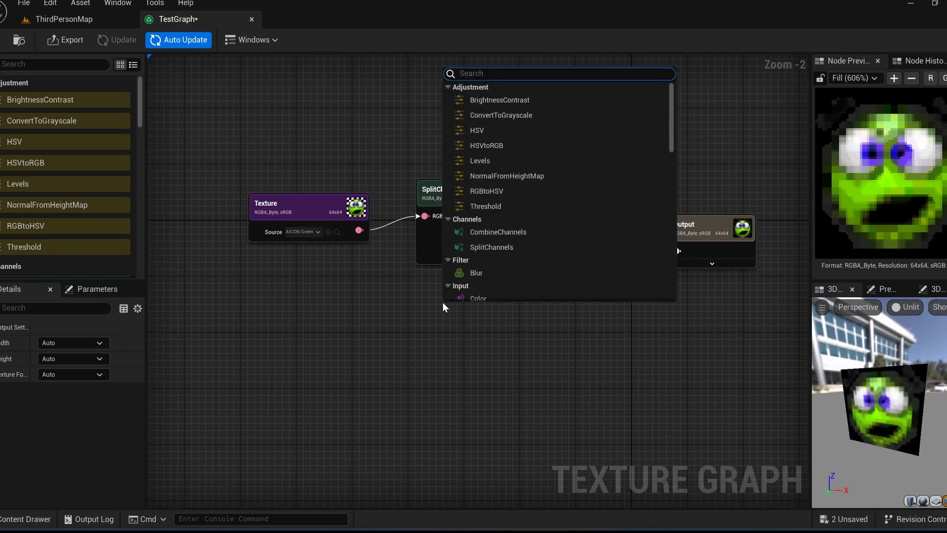
{"action": "type", "text": "sca"}
{"action": "left_click", "coordinate": [489, 125]}
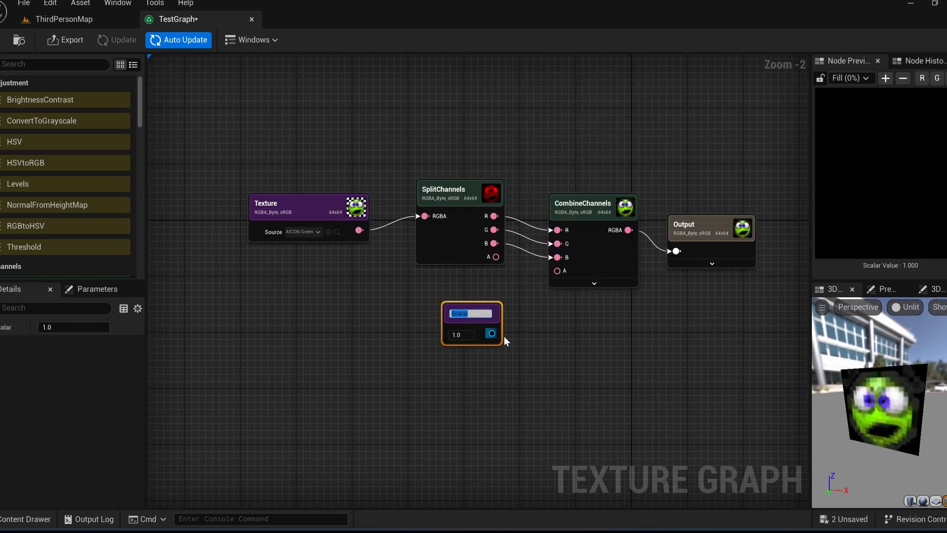
{"action": "left_click_drag", "start_coordinate": [492, 333], "coordinate": [566, 272]}
{"action": "type", "text": "0"}
{"action": "key", "text": "Return"}
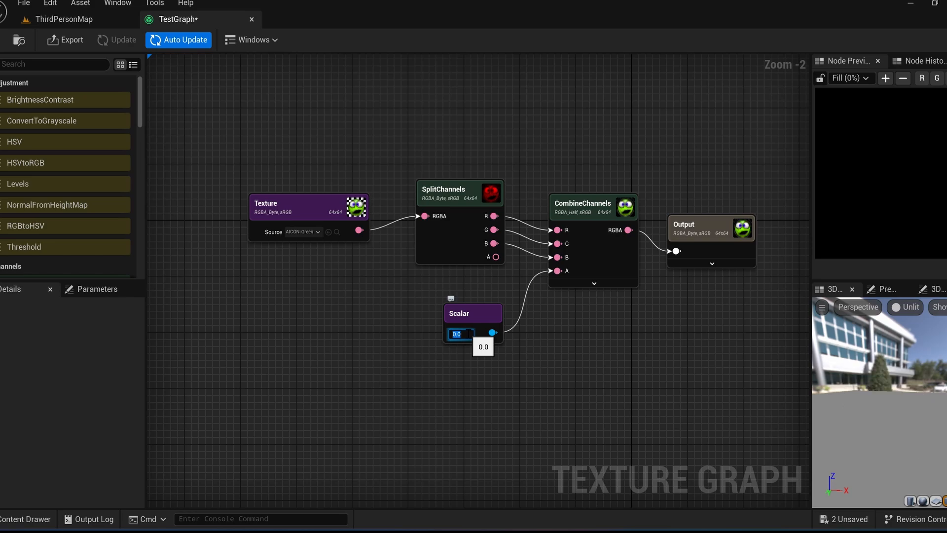
{"action": "key", "text": "Return"}
Replace the CombineChannels A input with the SplitChannels A output, and move the CombineChannels node up slightly.
{"action": "left_click_drag", "start_coordinate": [493, 216], "coordinate": [559, 272]}
{"action": "left_click_drag", "start_coordinate": [494, 257], "coordinate": [557, 270]}
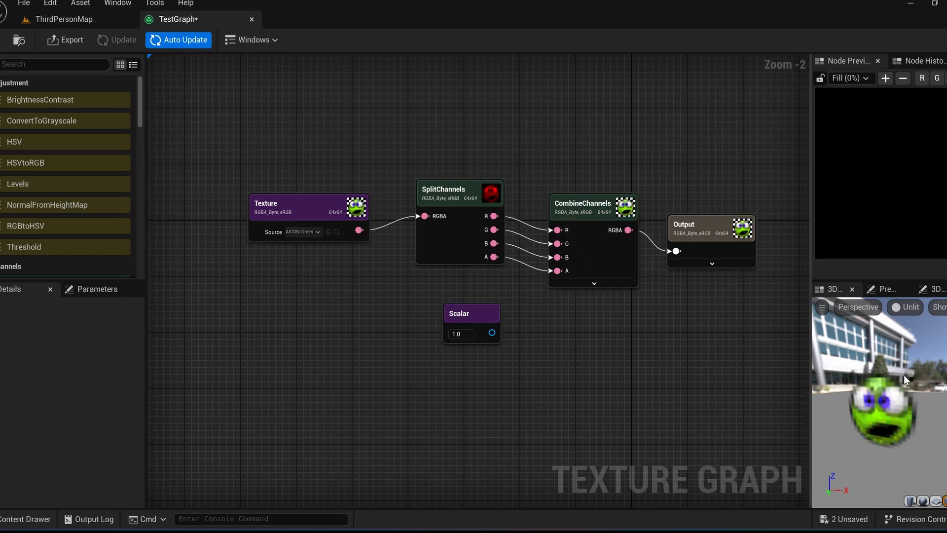
{"action": "left_click_drag", "start_coordinate": [580, 210], "coordinate": [580, 180]}
Try a width and height of 4096 on the CombineChannels node, and reset both to Auto.
{"action": "left_click", "coordinate": [72, 359]}
{"action": "left_click", "coordinate": [62, 414]}
{"action": "left_click", "coordinate": [60, 374]}
{"action": "left_click", "coordinate": [60, 342]}
{"action": "left_click", "coordinate": [54, 409]}
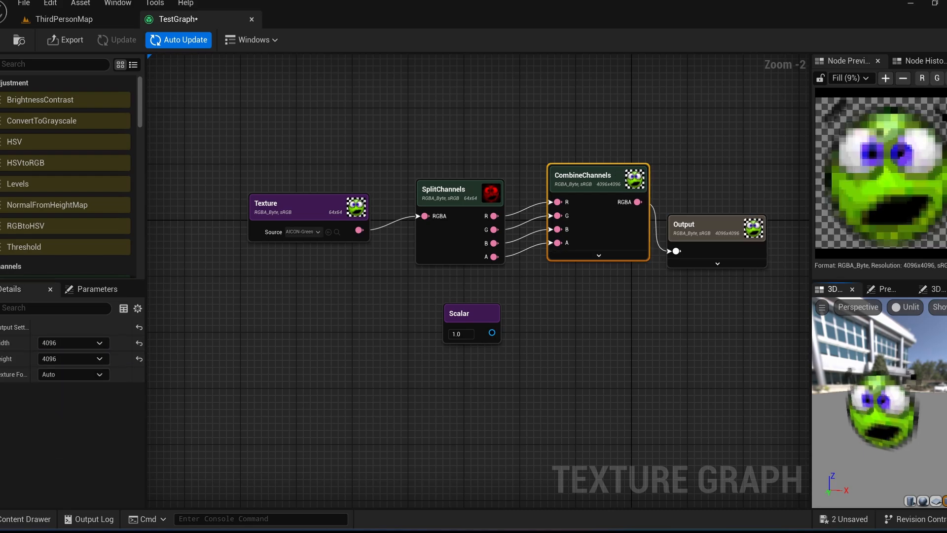
{"action": "left_click", "coordinate": [140, 344]}
{"action": "left_click", "coordinate": [139, 358]}
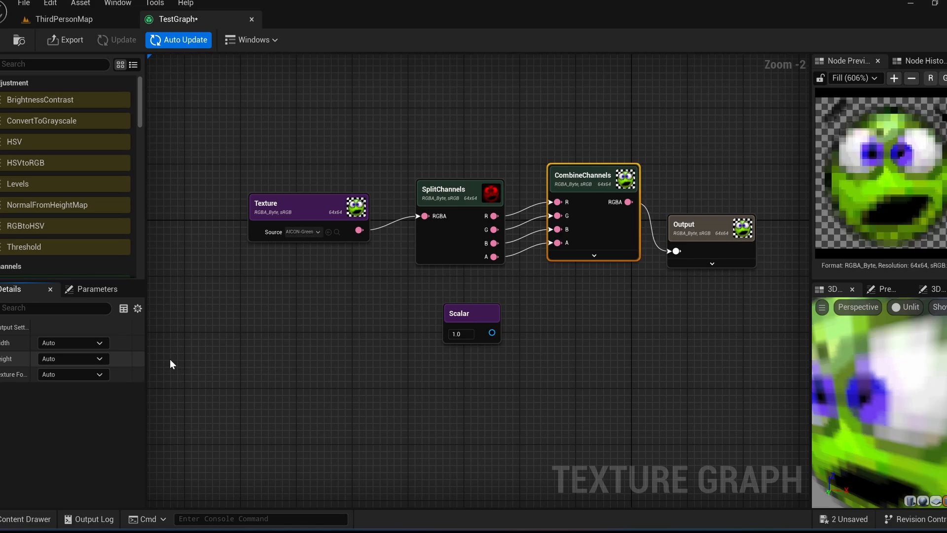
{"action": "left_click_drag", "start_coordinate": [830, 398], "coordinate": [870, 399]}
Shift the Texture node slightly away from the SplitChannels node.
{"action": "left_click", "coordinate": [300, 207]}
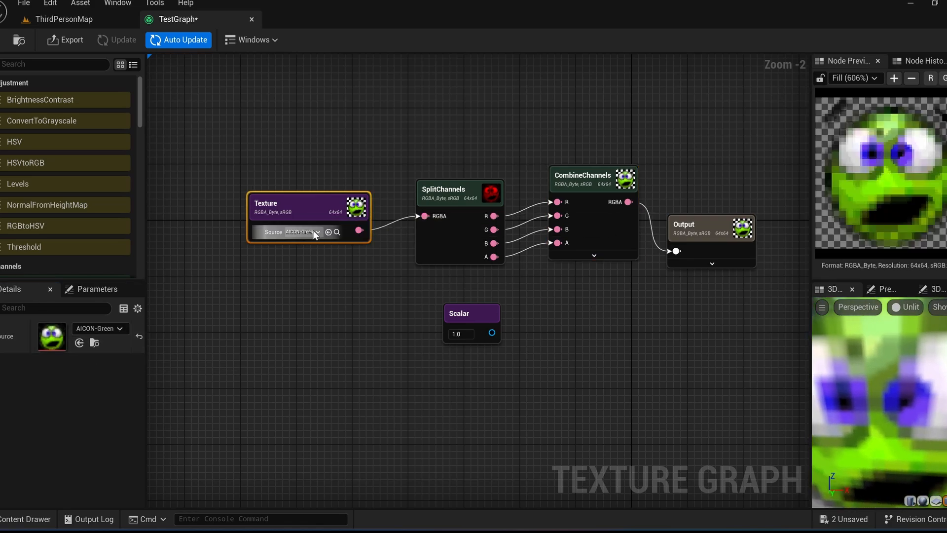
{"action": "left_click_drag", "start_coordinate": [292, 207], "coordinate": [285, 200]}
{"action": "left_click", "coordinate": [387, 234]}
{"action": "right_click_drag", "start_coordinate": [387, 234], "coordinate": [372, 221]}
{"action": "left_click", "coordinate": [581, 165]}
Add a BrightnessContrast node fed by the CombineChannels RGBA output, and move the Output node farther away to make room.
{"action": "right_click", "coordinate": [548, 306]}
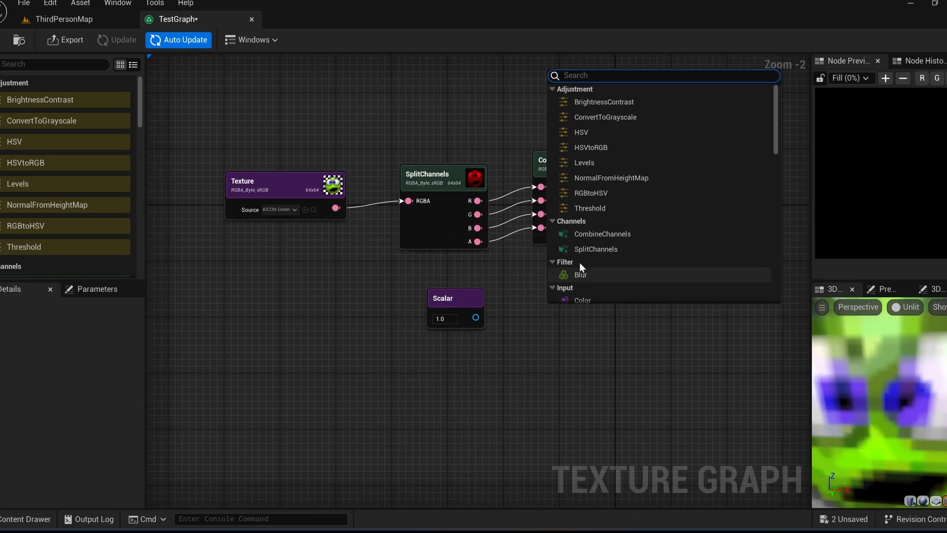
{"action": "left_click", "coordinate": [607, 104]}
{"action": "left_click_drag", "start_coordinate": [709, 210], "coordinate": [750, 199]}
{"action": "right_click_drag", "start_coordinate": [749, 200], "coordinate": [498, 204]}
{"action": "left_click_drag", "start_coordinate": [331, 320], "coordinate": [383, 280]}
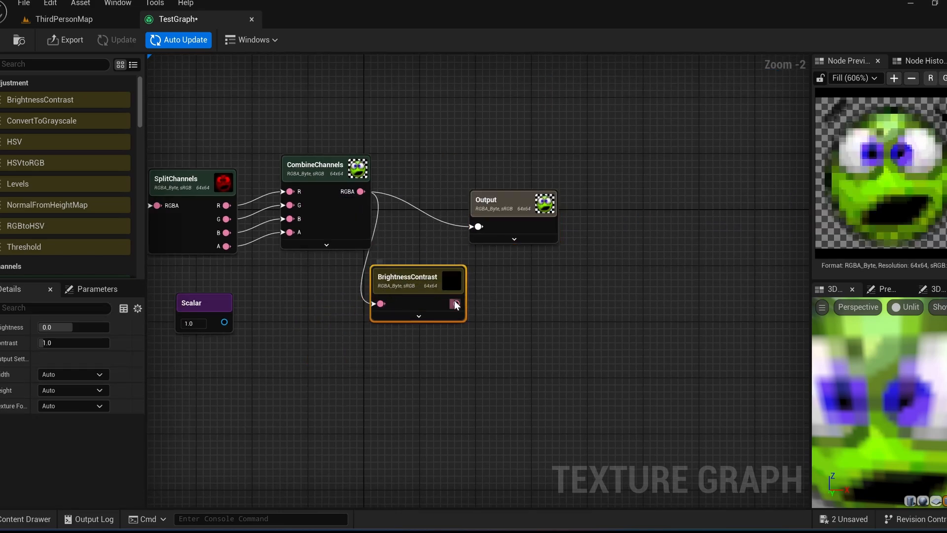
Expand the BrightnessContrast node's settings and try a brightness of 0.986.
{"action": "left_click", "coordinate": [419, 315]}
{"action": "left_click_drag", "start_coordinate": [443, 320], "coordinate": [425, 320]}
{"action": "scroll", "coordinate": [896, 393], "scroll_direction": "down", "scroll_amount": 6}
{"action": "left_click", "coordinate": [450, 319]}
{"action": "type", "text": "0.986"}
{"action": "key", "text": "Return"}
Try a contrast of 0 on the BrightnessContrast node, and reset it to 1.0.
{"action": "left_click", "coordinate": [470, 331]}
{"action": "left_click_drag", "start_coordinate": [438, 337], "coordinate": [445, 336]}
{"action": "left_click", "coordinate": [445, 337]}
{"action": "type", "text": "0"}
{"action": "key", "text": "Return"}
{"action": "left_click", "coordinate": [415, 285]}
{"action": "left_click", "coordinate": [138, 343]}
{"action": "left_click", "coordinate": [60, 406]}
{"action": "left_click", "coordinate": [59, 407]}
Add a ConvertToGrayscale node after BrightnessContrast and connect it to the Output node.
{"action": "left_click_drag", "start_coordinate": [404, 291], "coordinate": [497, 307]}
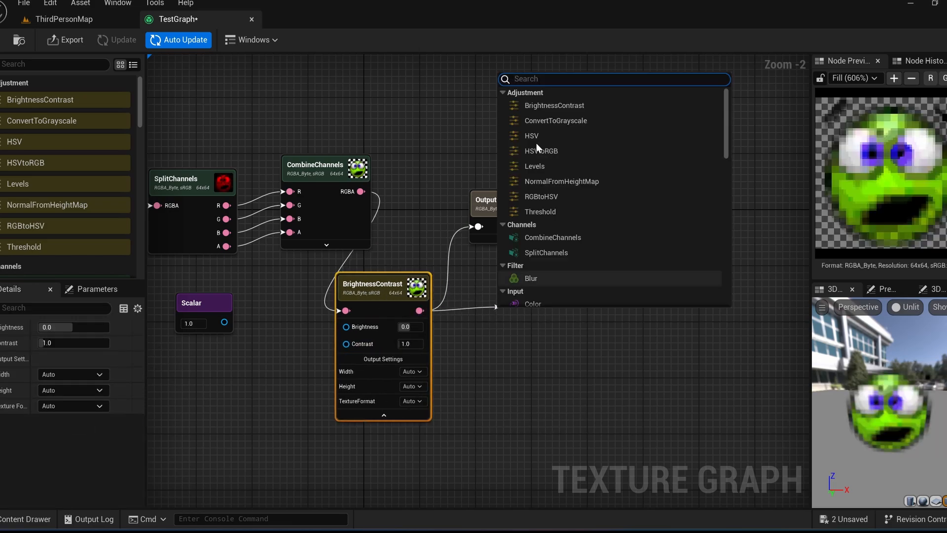
{"action": "left_click", "coordinate": [565, 121]}
{"action": "left_click_drag", "start_coordinate": [585, 340], "coordinate": [477, 227]}
Move the Output and ConvertToGrayscale nodes out of the way, and break the ConvertToGrayscale node's input connection.
{"action": "left_click_drag", "start_coordinate": [498, 199], "coordinate": [588, 137]}
{"action": "left_click", "coordinate": [480, 301]}
{"action": "left_click_drag", "start_coordinate": [466, 306], "coordinate": [635, 314]}
{"action": "left_click", "coordinate": [622, 331], "text": "alt"}
Add a Levels node after BrightnessContrast and connect it to the Output node.
{"action": "left_click_drag", "start_coordinate": [420, 311], "coordinate": [477, 236]}
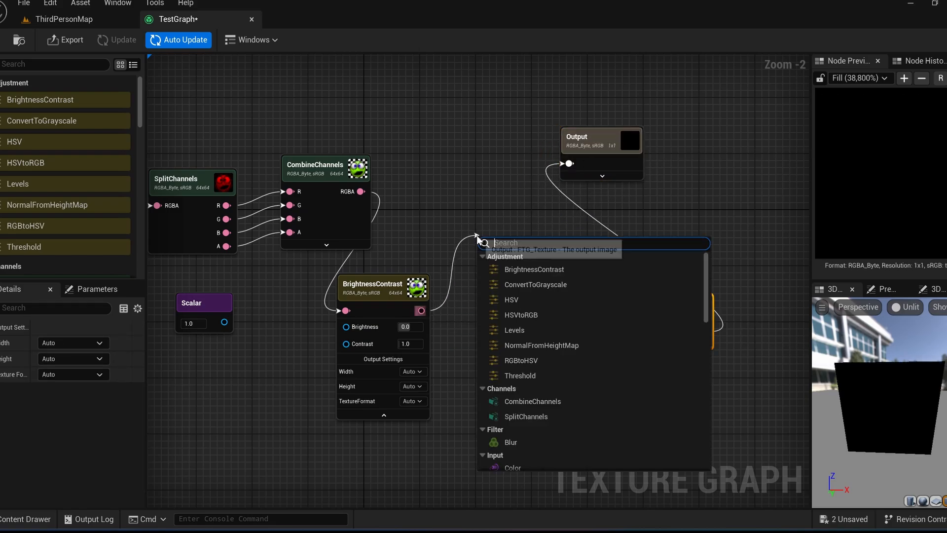
{"action": "left_click", "coordinate": [530, 331]}
{"action": "left_click_drag", "start_coordinate": [547, 262], "coordinate": [568, 163]}
Adjust the Levels node's Low, Mid and High values, ending with Low at minimum and High at about a third of its range.
{"action": "mouse_move", "coordinate": [42, 347]}
{"action": "left_mouse_down"}
{"action": "mouse_move", "coordinate": [138, 344]}
{"action": "mouse_move", "coordinate": [48, 347]}
{"action": "left_mouse_up"}
{"action": "left_click_drag", "start_coordinate": [125, 360], "coordinate": [90, 374]}
{"action": "left_click_drag", "start_coordinate": [75, 360], "coordinate": [121, 361]}
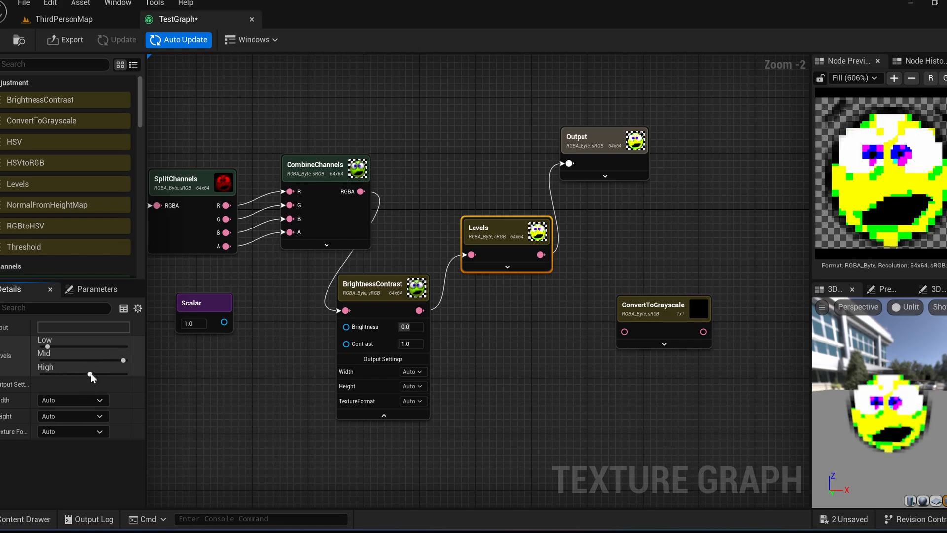
{"action": "left_click_drag", "start_coordinate": [66, 375], "coordinate": [35, 346]}
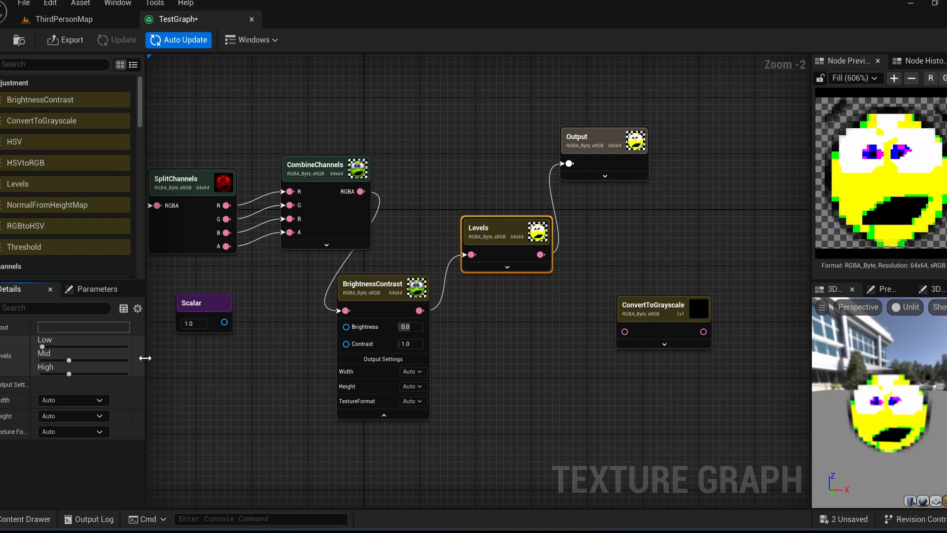
Move the Levels node aside, add a Threshold node after BrightnessContrast and connect it to the Output node.
{"action": "left_click_drag", "start_coordinate": [496, 255], "coordinate": [551, 304]}
{"action": "left_click_drag", "start_coordinate": [419, 310], "coordinate": [451, 214]}
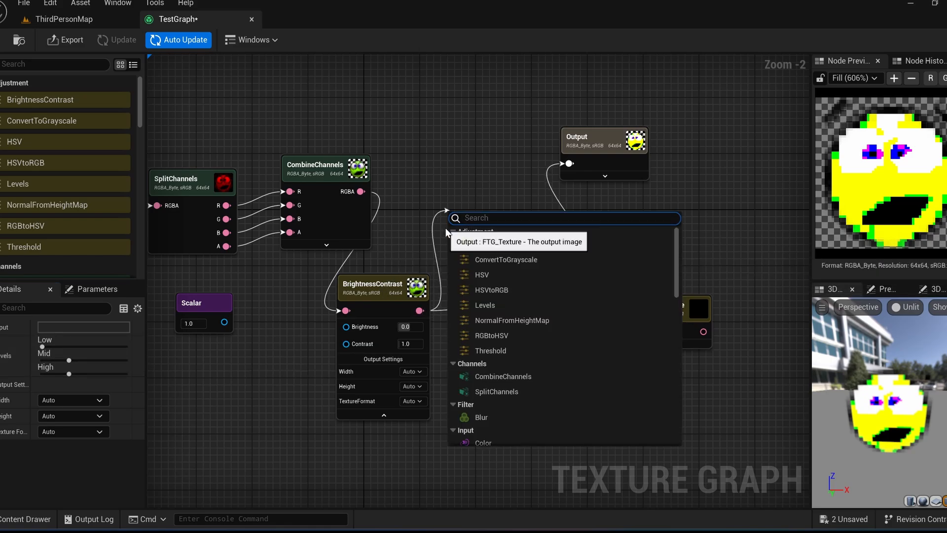
{"action": "left_click", "coordinate": [523, 352]}
{"action": "left_click_drag", "start_coordinate": [572, 165], "coordinate": [569, 163]}
Lower the Threshold node's threshold to its minimum and place the node in line with the Output node.
{"action": "mouse_move", "coordinate": [43, 343]}
{"action": "left_mouse_down"}
{"action": "mouse_move", "coordinate": [115, 354]}
{"action": "mouse_move", "coordinate": [42, 343]}
{"action": "left_mouse_up"}
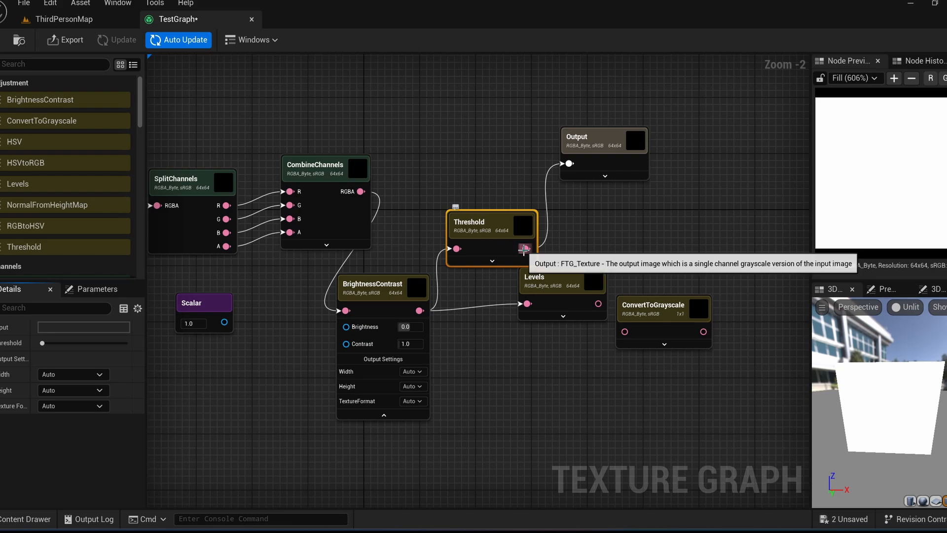
{"action": "left_click_drag", "start_coordinate": [518, 249], "coordinate": [511, 234]}
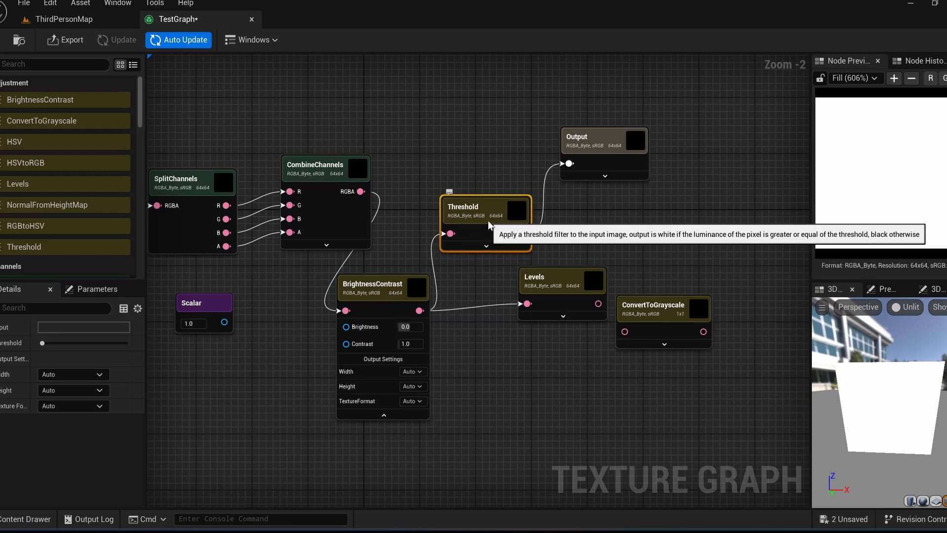
{"action": "left_click", "coordinate": [486, 245]}
{"action": "left_click", "coordinate": [486, 321]}
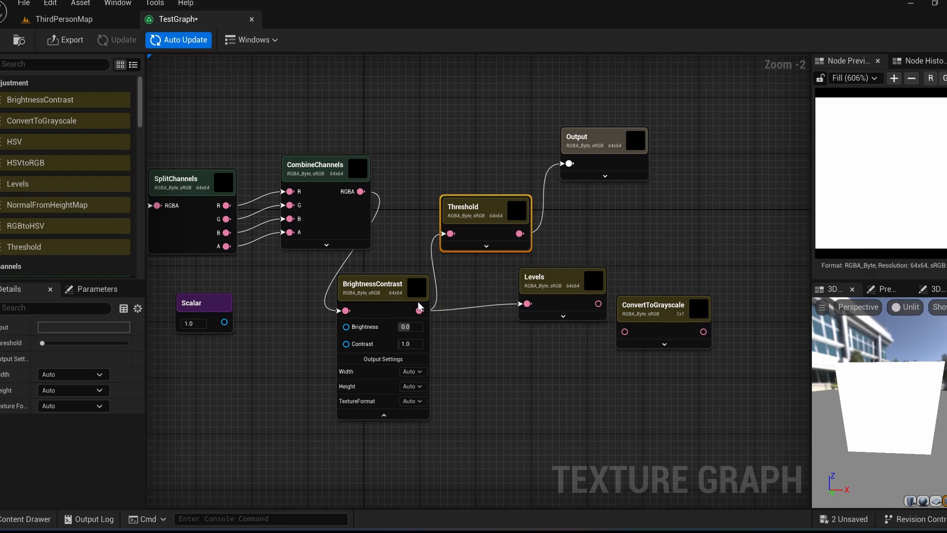
{"action": "mouse_move", "coordinate": [43, 342]}
{"action": "left_mouse_down"}
{"action": "mouse_move", "coordinate": [92, 341]}
{"action": "mouse_move", "coordinate": [42, 342]}
{"action": "left_mouse_up"}
{"action": "left_click_drag", "start_coordinate": [480, 213], "coordinate": [451, 142]}
Add a Blur node after BrightnessContrast and connect it to the Output node.
{"action": "left_click_drag", "start_coordinate": [454, 290], "coordinate": [486, 222]}
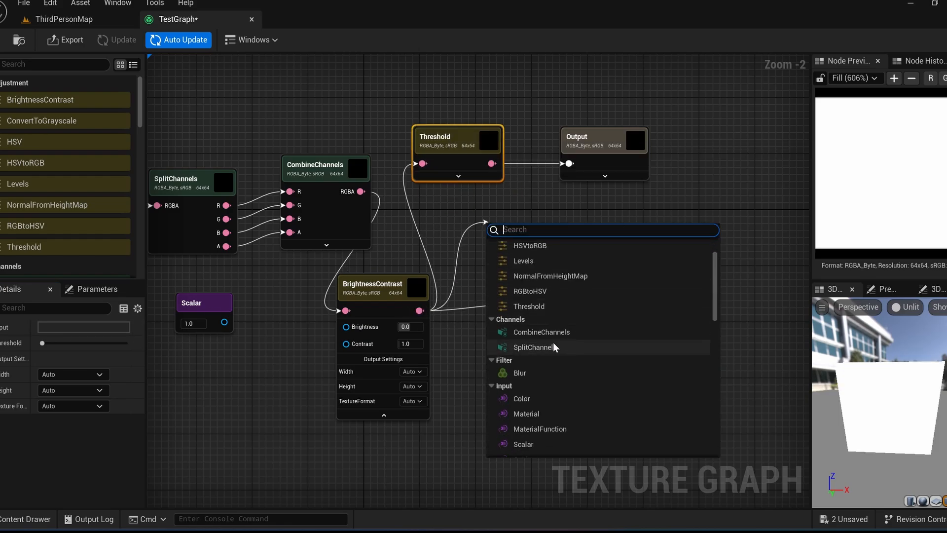
{"action": "scroll", "coordinate": [572, 350], "scroll_direction": "down", "scroll_amount": 1}
{"action": "scroll", "coordinate": [559, 331], "scroll_direction": "down", "scroll_amount": 2}
{"action": "left_click", "coordinate": [542, 318]}
{"action": "left_click_drag", "start_coordinate": [537, 239], "coordinate": [568, 164]}
Set the Blur node's radius to 89, strength to 0.1752 and blur type to Radial.
{"action": "mouse_move", "coordinate": [69, 327]}
{"action": "left_mouse_down"}
{"action": "mouse_move", "coordinate": [92, 328]}
{"action": "mouse_move", "coordinate": [70, 327]}
{"action": "mouse_move", "coordinate": [60, 348]}
{"action": "mouse_move", "coordinate": [89, 328]}
{"action": "mouse_move", "coordinate": [67, 327]}
{"action": "mouse_move", "coordinate": [88, 327]}
{"action": "mouse_move", "coordinate": [54, 343]}
{"action": "mouse_move", "coordinate": [98, 328]}
{"action": "mouse_move", "coordinate": [77, 342]}
{"action": "left_mouse_up"}
{"action": "left_click", "coordinate": [71, 369]}
{"action": "left_click", "coordinate": [70, 392]}
{"action": "left_click", "coordinate": [57, 359]}
Add a Color input node and connect it to the Output node.
{"action": "left_click_drag", "start_coordinate": [421, 313], "coordinate": [608, 221]}
{"action": "scroll", "coordinate": [677, 340], "scroll_direction": "down", "scroll_amount": 4}
{"action": "scroll", "coordinate": [659, 324], "scroll_direction": "down", "scroll_amount": 2}
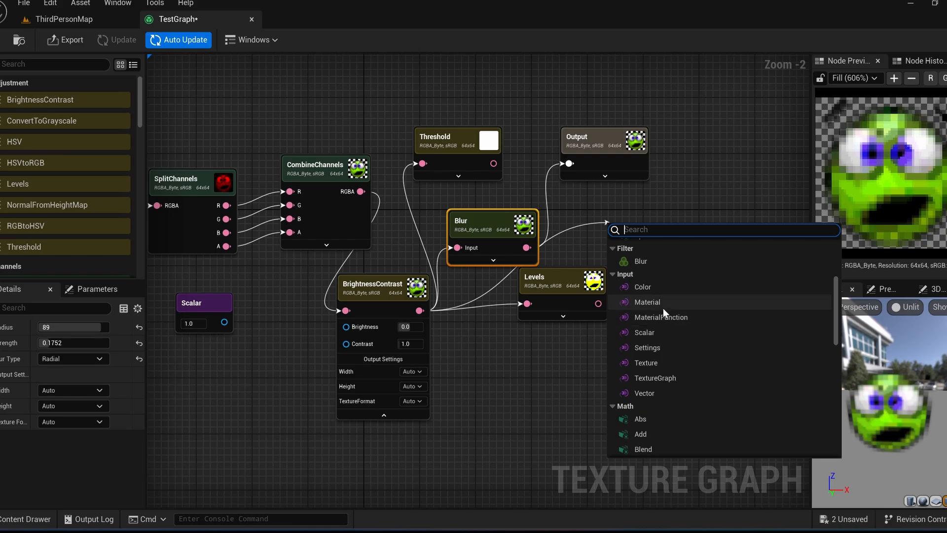
{"action": "left_click", "coordinate": [664, 287]}
{"action": "left_click_drag", "start_coordinate": [638, 252], "coordinate": [568, 156]}
Set the Color node to the pinkish red FF637DFF (hex sRGB) and arrange it in line with the Output node.
{"action": "left_click", "coordinate": [616, 253]}
{"action": "left_click_drag", "start_coordinate": [695, 298], "coordinate": [732, 312]}
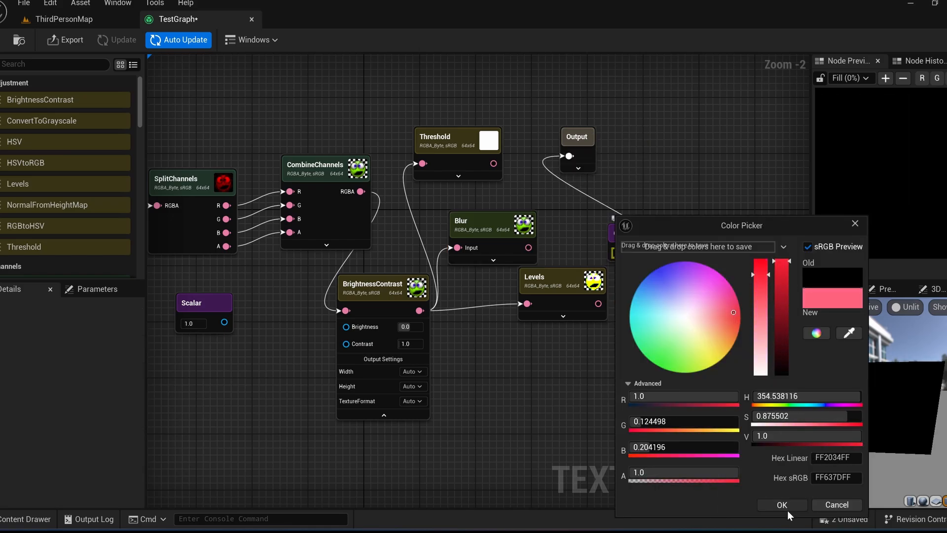
{"action": "left_click", "coordinate": [786, 509]}
{"action": "left_click_drag", "start_coordinate": [636, 239], "coordinate": [554, 200]}
{"action": "left_click_drag", "start_coordinate": [578, 142], "coordinate": [634, 142]}
{"action": "left_click_drag", "start_coordinate": [543, 186], "coordinate": [551, 151]}
{"action": "left_click", "coordinate": [530, 123]}
Add a Material input node in the empty area above the graph, connect it to the Output node and select it.
{"action": "right_click_drag", "start_coordinate": [530, 123], "coordinate": [564, 172]}
{"action": "right_click_drag", "start_coordinate": [204, 59], "coordinate": [318, 163]}
{"action": "right_click", "coordinate": [319, 165]}
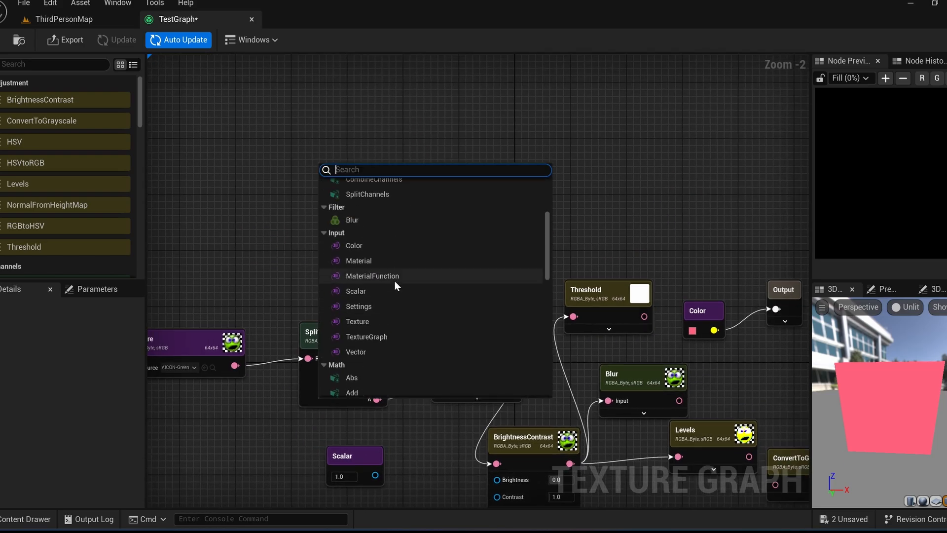
{"action": "left_click", "coordinate": [374, 263]}
{"action": "left_click_drag", "start_coordinate": [371, 180], "coordinate": [449, 176]}
{"action": "right_click_drag", "start_coordinate": [494, 203], "coordinate": [341, 185]}
{"action": "left_click_drag", "start_coordinate": [315, 180], "coordinate": [622, 298]}
{"action": "left_click", "coordinate": [339, 217]}
{"action": "left_click", "coordinate": [271, 173]}
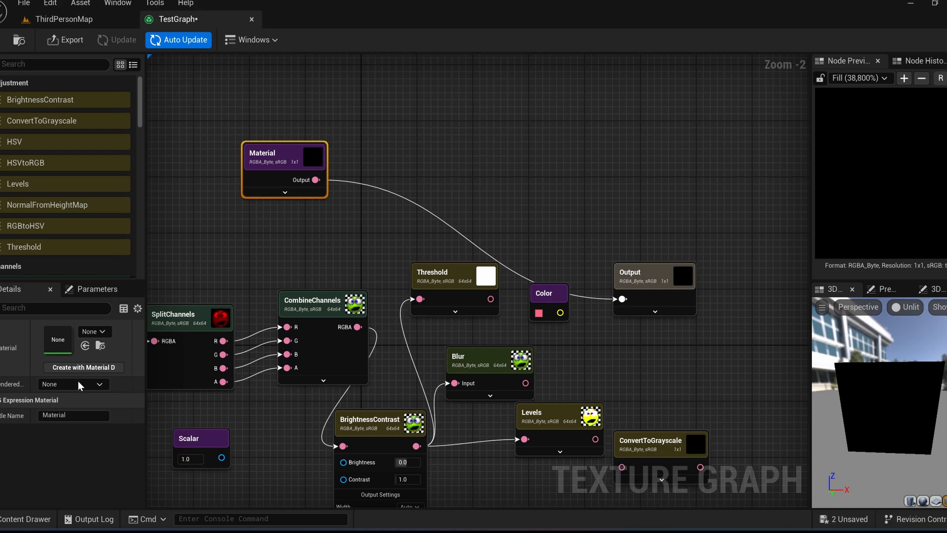
Create a material named M_Test in the project's Content folder and open it for editing.
{"action": "left_click", "coordinate": [48, 17]}
{"action": "right_click", "coordinate": [486, 488]}
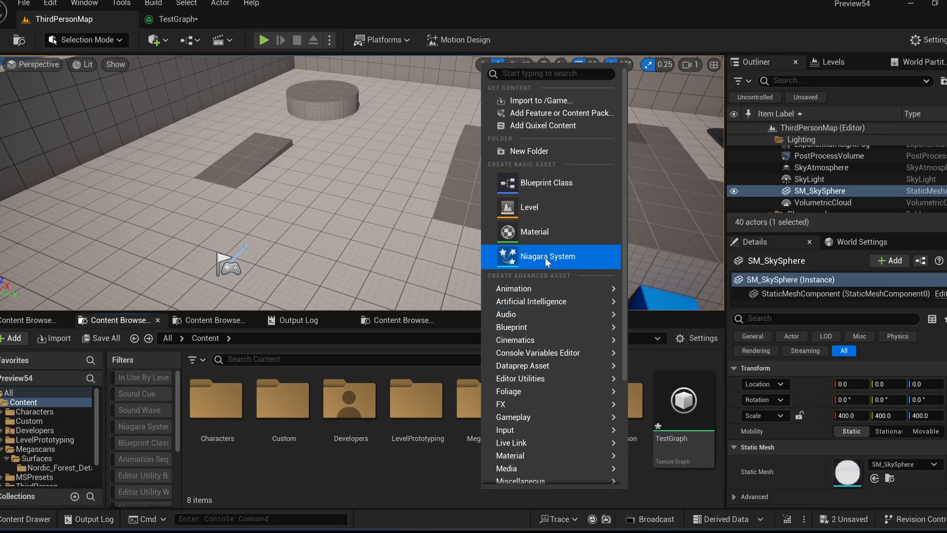
{"action": "left_click", "coordinate": [544, 232]}
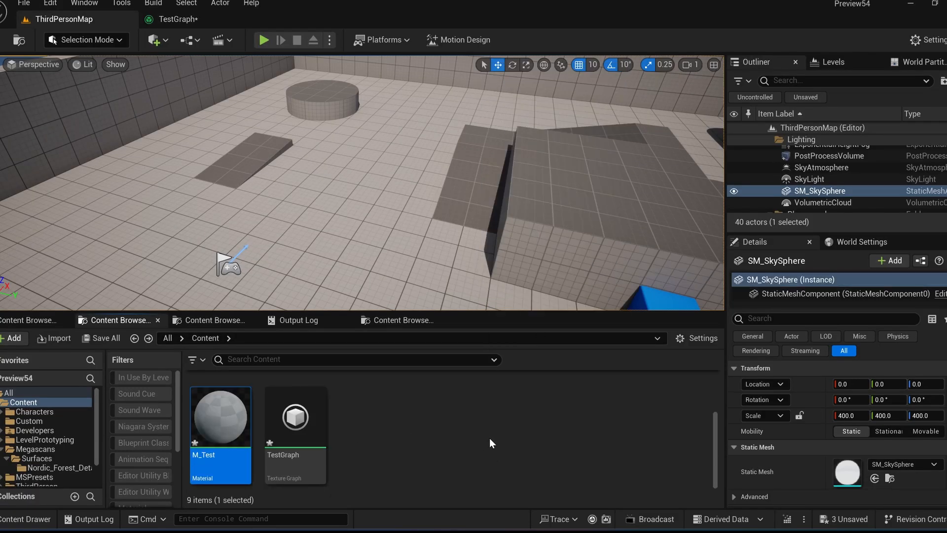
{"action": "double_click", "coordinate": [246, 424]}
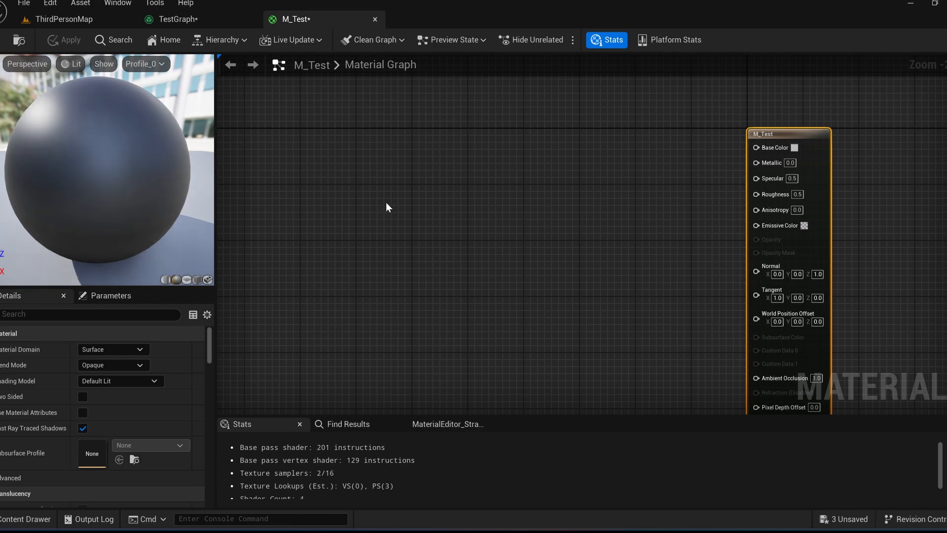
Add a SphereMask node to the M_Test material and connect it to Base Color.
{"action": "right_click", "coordinate": [384, 206]}
{"action": "type", "text": "sphere"}
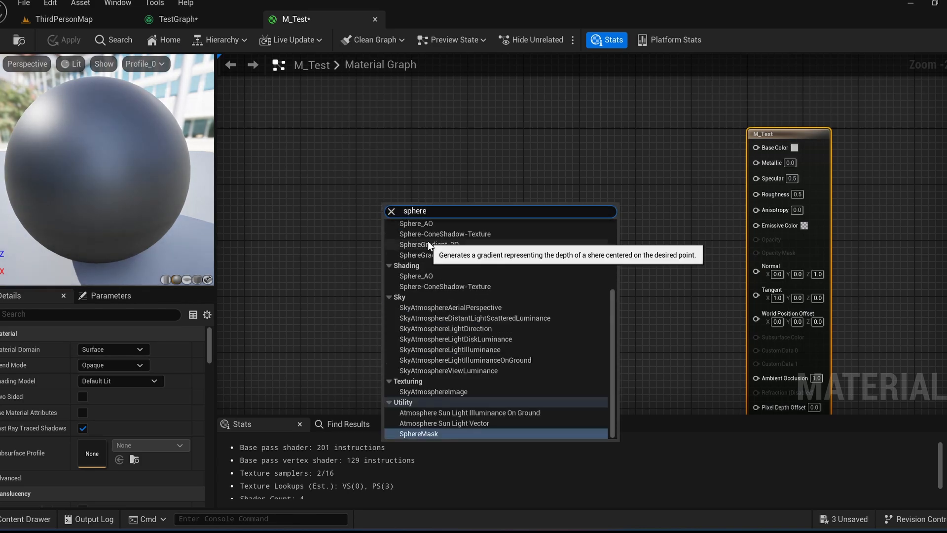
{"action": "left_click", "coordinate": [425, 435]}
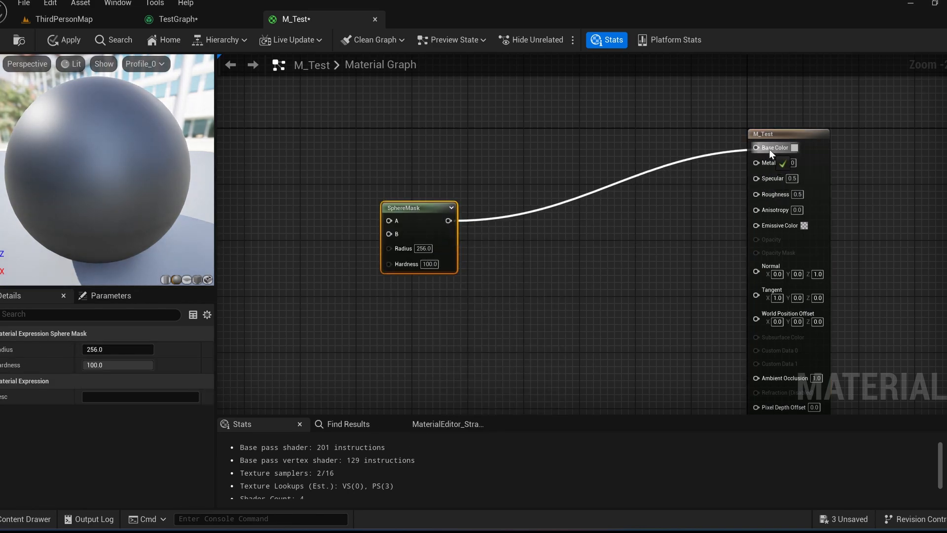
{"action": "left_click_drag", "start_coordinate": [771, 154], "coordinate": [772, 154]}
Add a TexCoord node and connect it to the SphereMask's A input.
{"action": "left_click_drag", "start_coordinate": [407, 220], "coordinate": [515, 195]}
{"action": "left_click", "coordinate": [330, 179]}
{"action": "left_click_drag", "start_coordinate": [401, 191], "coordinate": [496, 196]}
Feed the SphereMask's B input with a constant of 0.5 and preview the material on a plane.
{"action": "left_click", "coordinate": [369, 238]}
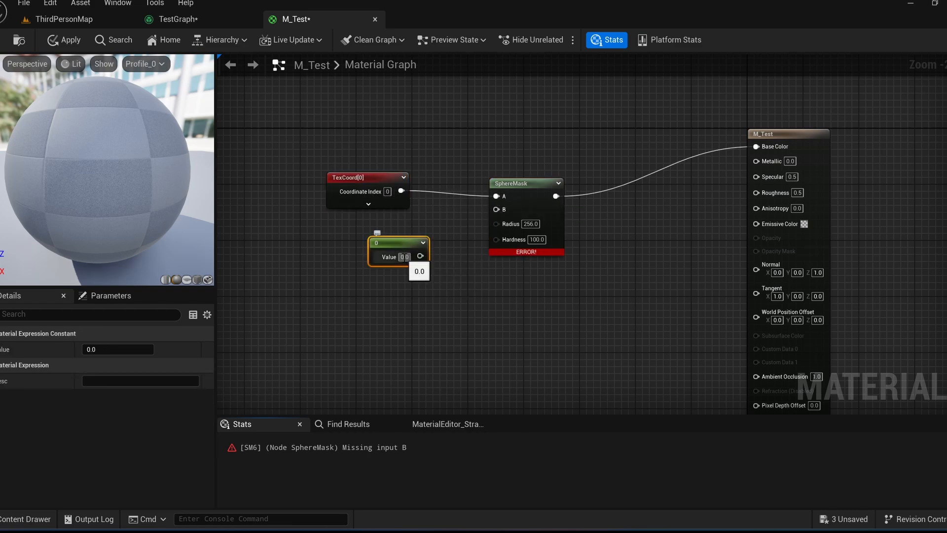
{"action": "left_click_drag", "start_coordinate": [419, 256], "coordinate": [499, 210]}
{"action": "left_click_drag", "start_coordinate": [430, 260], "coordinate": [410, 257]}
{"action": "left_click", "coordinate": [186, 280]}
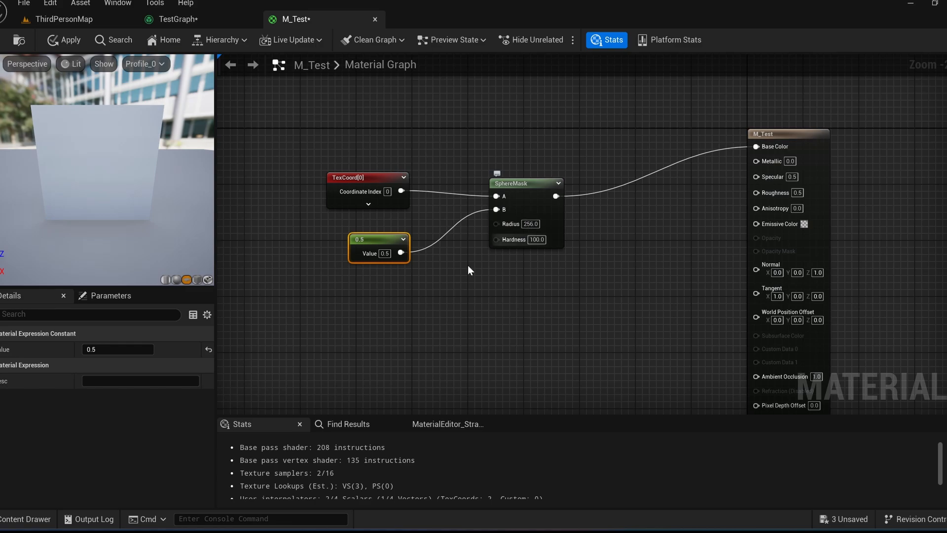
Feed the SphereMask's Radius input with a constant of 0.2 and tidy the node layout.
{"action": "left_click_drag", "start_coordinate": [455, 281], "coordinate": [496, 223]}
{"action": "left_click", "coordinate": [396, 309]}
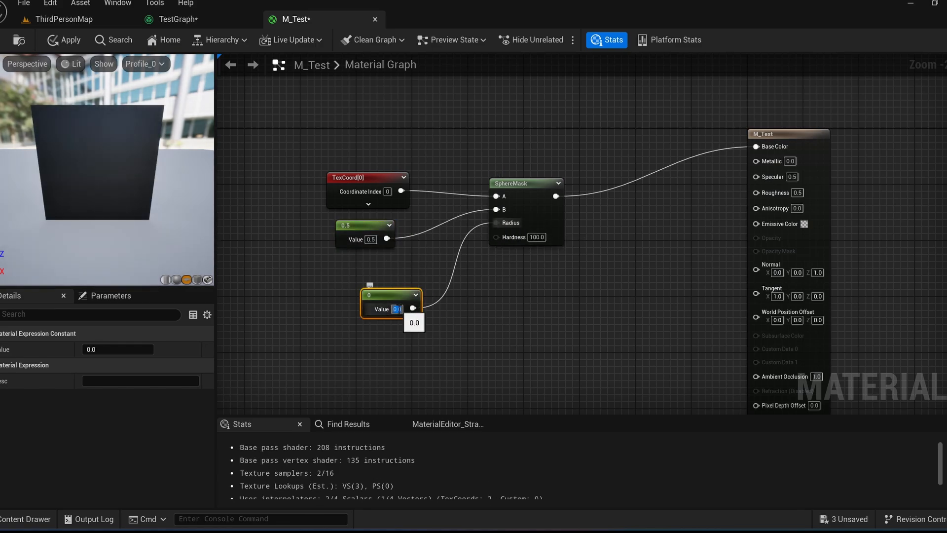
{"action": "type", "text": "0.2"}
{"action": "key", "text": "Return"}
{"action": "left_click_drag", "start_coordinate": [407, 294], "coordinate": [367, 275]}
{"action": "right_click_drag", "start_coordinate": [462, 295], "coordinate": [514, 281]}
{"action": "left_click_drag", "start_coordinate": [579, 173], "coordinate": [586, 186]}
{"action": "right_click_drag", "start_coordinate": [586, 186], "coordinate": [478, 172]}
{"action": "left_click_drag", "start_coordinate": [479, 172], "coordinate": [464, 154]}
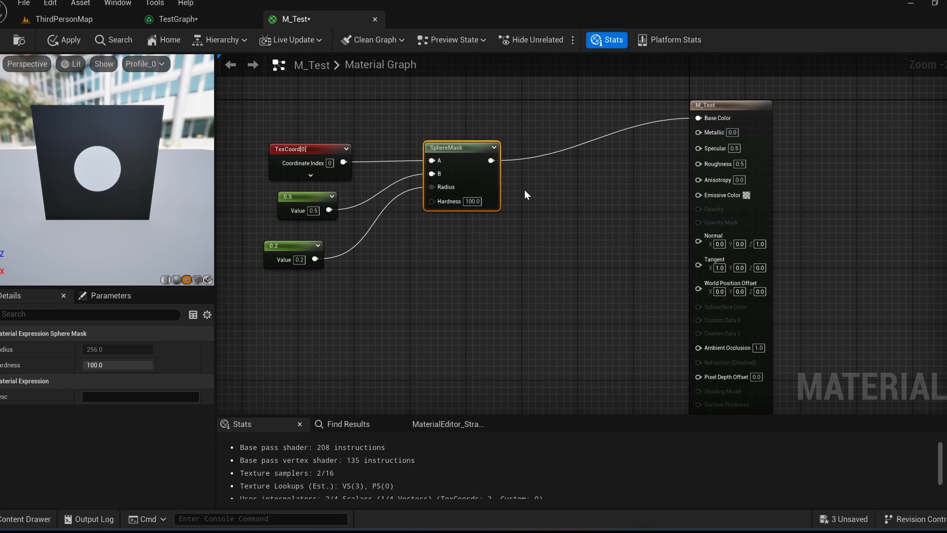
Add a Multiply node with the SphereMask in its A input and connect it to Emissive Color.
{"action": "key", "text": "m"}
{"action": "left_click", "coordinate": [523, 200]}
{"action": "left_click_drag", "start_coordinate": [547, 205], "coordinate": [597, 210]}
{"action": "left_click_drag", "start_coordinate": [490, 160], "coordinate": [580, 230]}
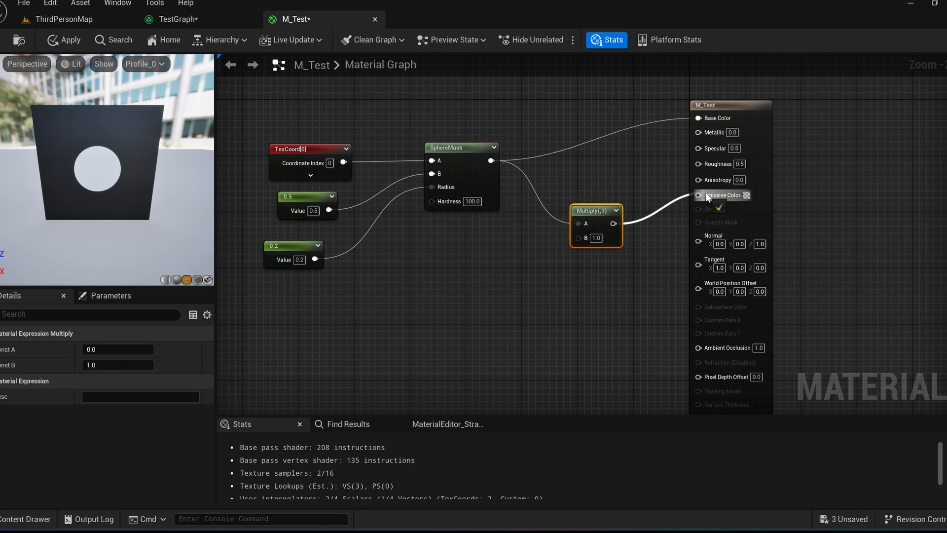
{"action": "left_click_drag", "start_coordinate": [706, 193], "coordinate": [705, 194]}
Connect a red three-value constant (1.0, 0.030527, 0.017263) to the Multiply node's B input and save the material.
{"action": "key", "text": "3"}
{"action": "left_click", "coordinate": [453, 271]}
{"action": "double_click", "coordinate": [479, 322]}
{"action": "left_click_drag", "start_coordinate": [647, 373], "coordinate": [647, 259]}
{"action": "mouse_move", "coordinate": [602, 328]}
{"action": "left_mouse_down"}
{"action": "mouse_move", "coordinate": [608, 335]}
{"action": "mouse_move", "coordinate": [611, 325]}
{"action": "left_mouse_up"}
{"action": "left_click", "coordinate": [647, 502]}
{"action": "left_click_drag", "start_coordinate": [571, 290], "coordinate": [579, 238]}
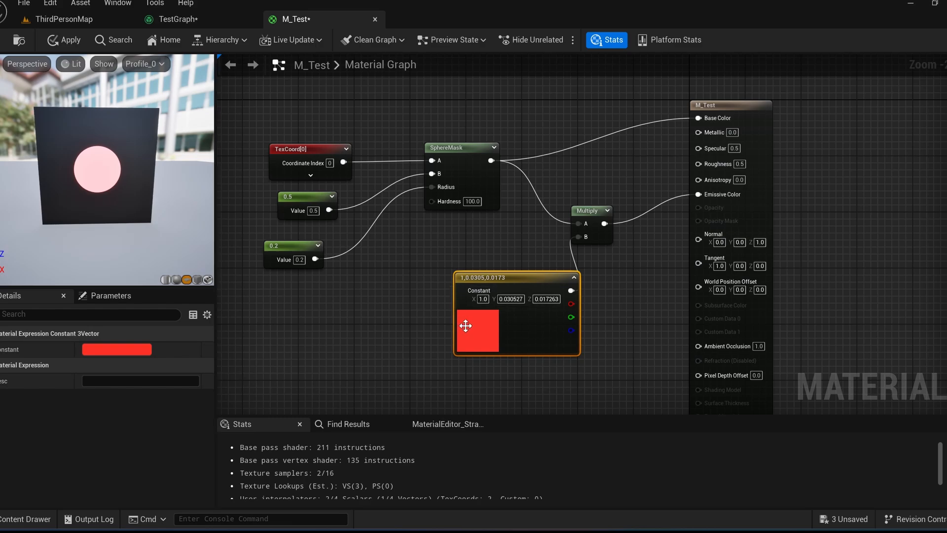
{"action": "left_click", "coordinate": [2, 42]}
Return to TestGraph and assign M_Test to the Material node, viewing the result in the 3D preview.
{"action": "left_click", "coordinate": [173, 21]}
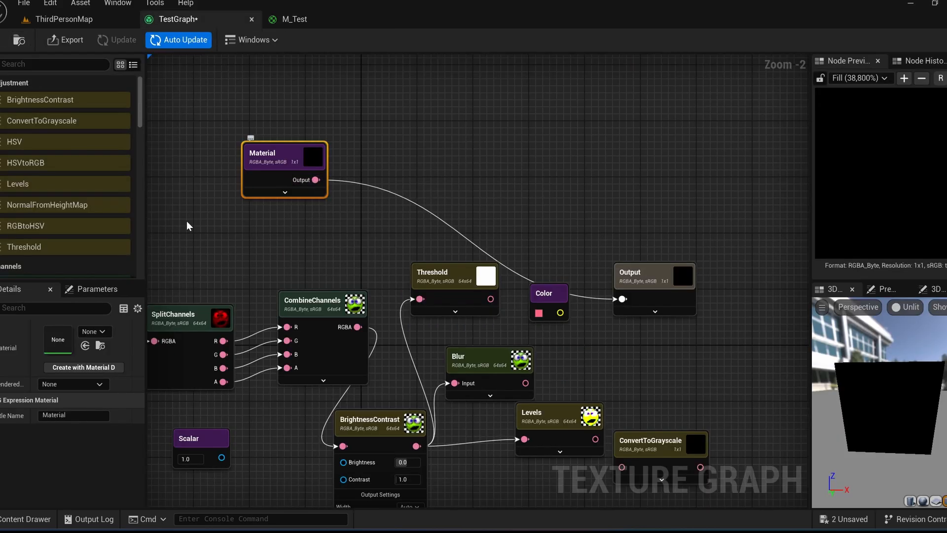
{"action": "left_click", "coordinate": [114, 331]}
{"action": "type", "text": "test"}
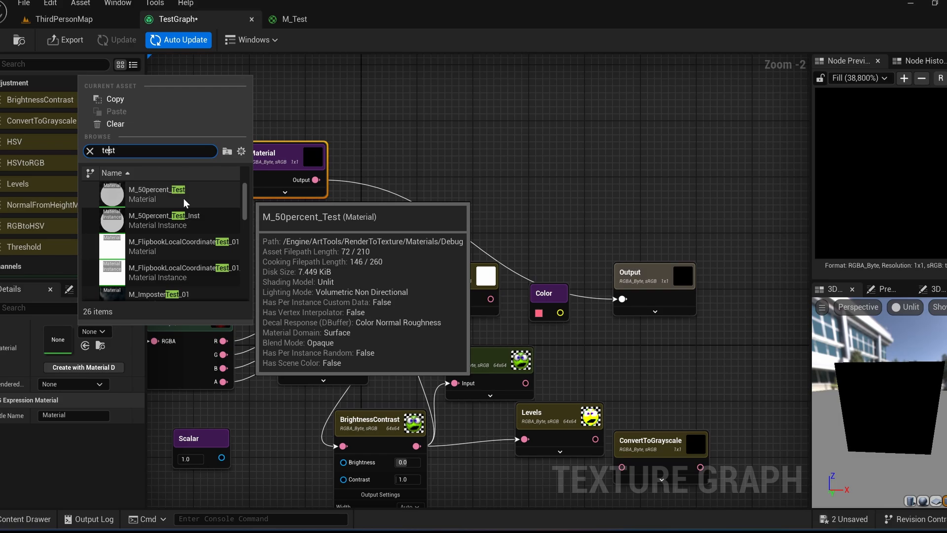
{"action": "key", "text": "Home"}
{"action": "type", "text": "m_"}
{"action": "left_click", "coordinate": [176, 196]}
{"action": "left_click_drag", "start_coordinate": [834, 319], "coordinate": [833, 340]}
{"action": "right_click_drag", "start_coordinate": [464, 180], "coordinate": [498, 171]}
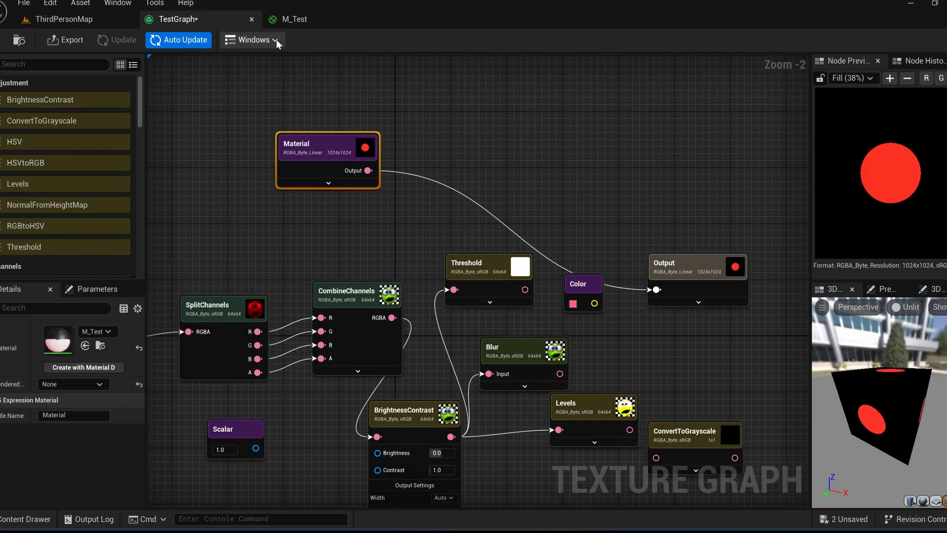
Add a MaterialFunction input node and place it above the Threshold node.
{"action": "right_click", "coordinate": [501, 121]}
{"action": "type", "text": "material fun"}
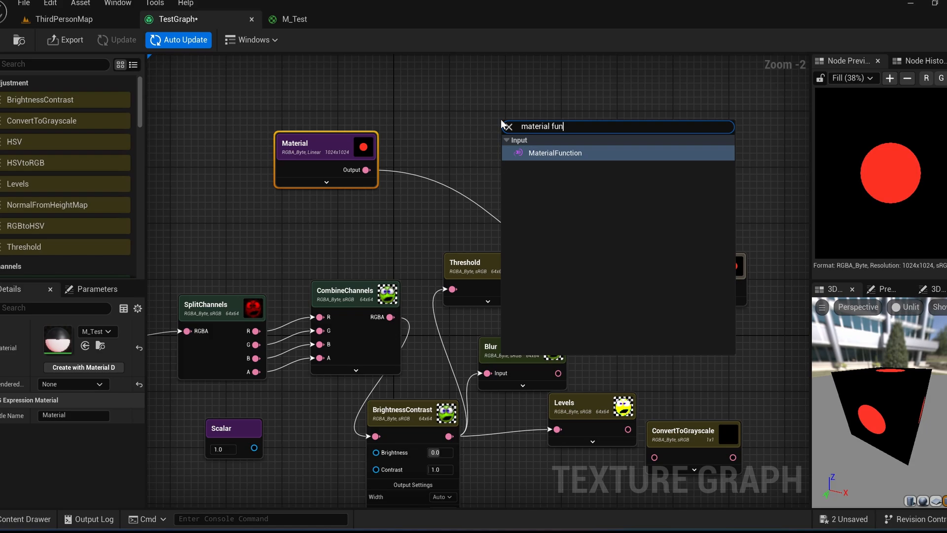
{"action": "left_click", "coordinate": [555, 152]}
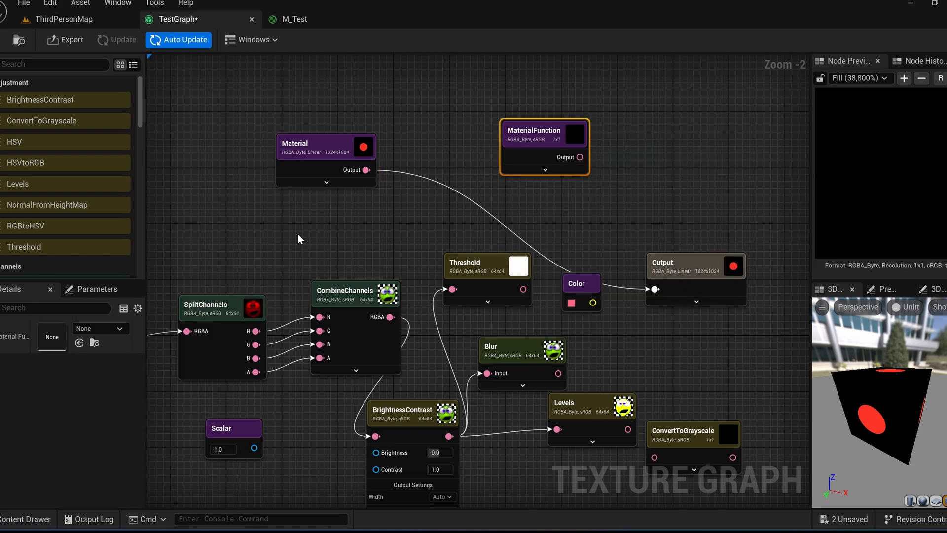
{"action": "left_click_drag", "start_coordinate": [535, 133], "coordinate": [505, 111]}
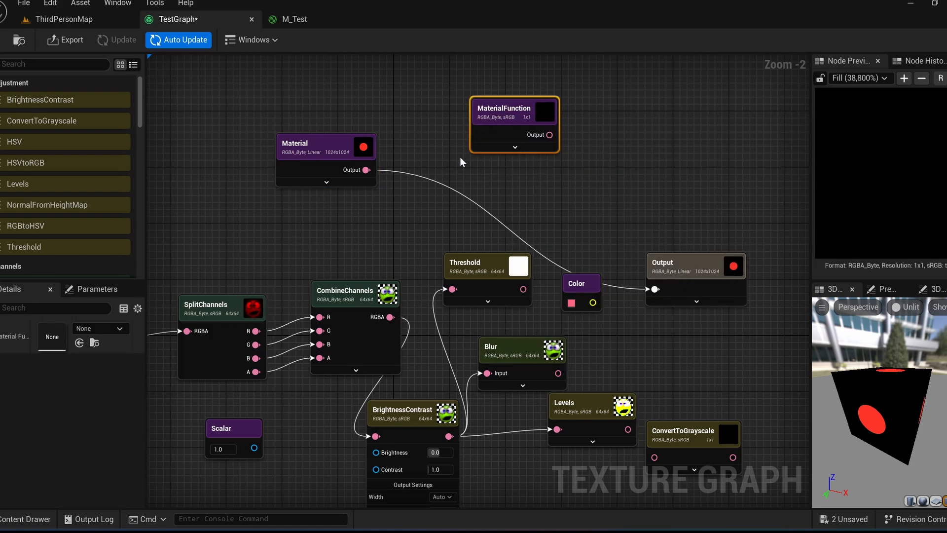
Assign MF_Grey2RGB to the MaterialFunction node and connect the node to the Output node.
{"action": "left_click", "coordinate": [98, 327]}
{"action": "type", "text": "grey"}
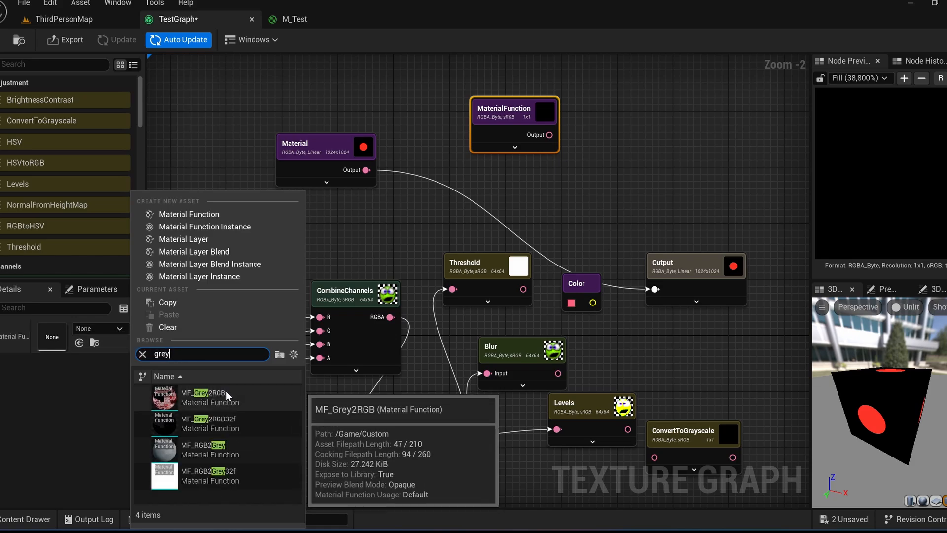
{"action": "left_click", "coordinate": [226, 393]}
{"action": "left_click_drag", "start_coordinate": [594, 134], "coordinate": [592, 139]}
{"action": "left_click_drag", "start_coordinate": [652, 289], "coordinate": [652, 290]}
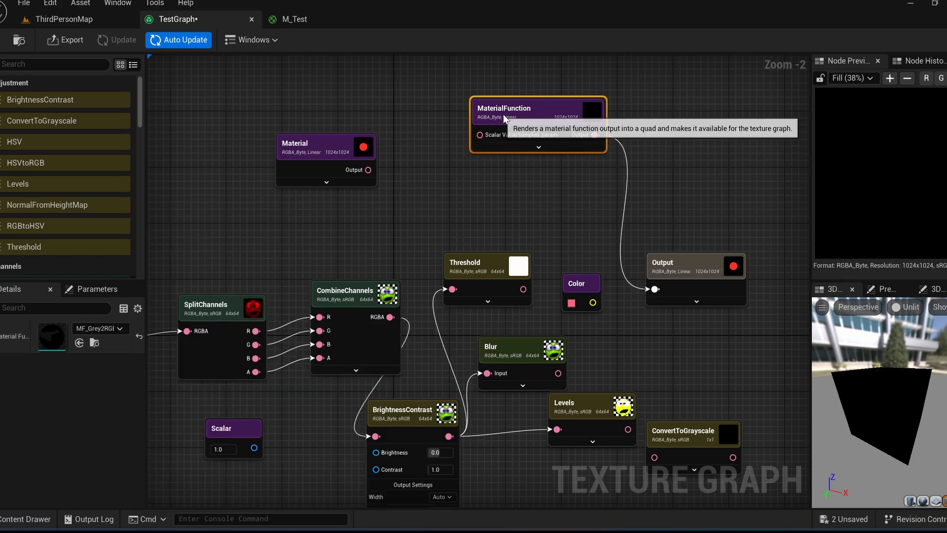
{"action": "left_click_drag", "start_coordinate": [503, 114], "coordinate": [551, 135]}
Set the Texture node's source to the Output texture and connect it to the MaterialFunction's Scalar Value Sampled_param input.
{"action": "right_click_drag", "start_coordinate": [512, 199], "coordinate": [537, 219]}
{"action": "left_click", "coordinate": [336, 172]}
{"action": "right_click_drag", "start_coordinate": [337, 175], "coordinate": [439, 131]}
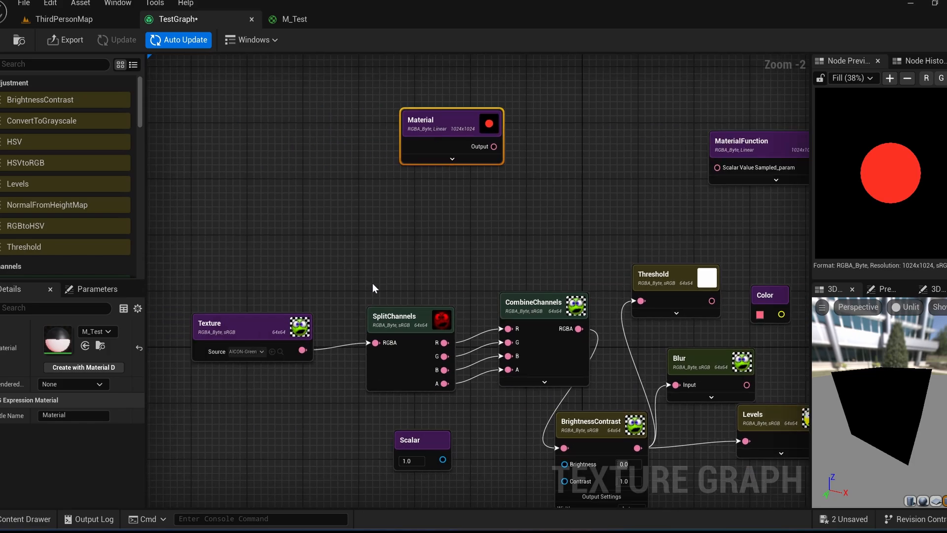
{"action": "left_click", "coordinate": [266, 331]}
{"action": "left_click", "coordinate": [99, 328]}
{"action": "type", "text": "outpu"}
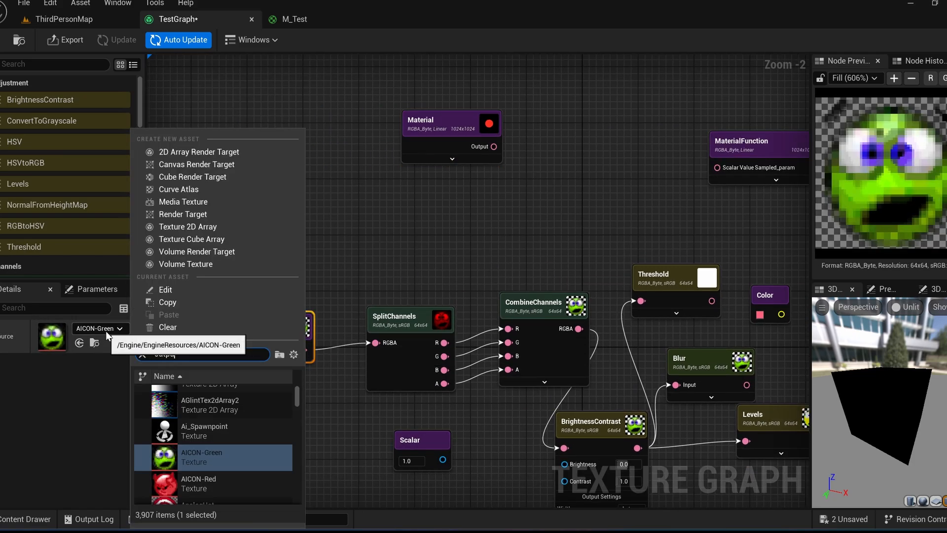
{"action": "type", "text": "t"}
{"action": "left_click", "coordinate": [199, 398]}
{"action": "right_click_drag", "start_coordinate": [287, 354], "coordinate": [198, 363]}
{"action": "left_click_drag", "start_coordinate": [620, 187], "coordinate": [629, 176]}
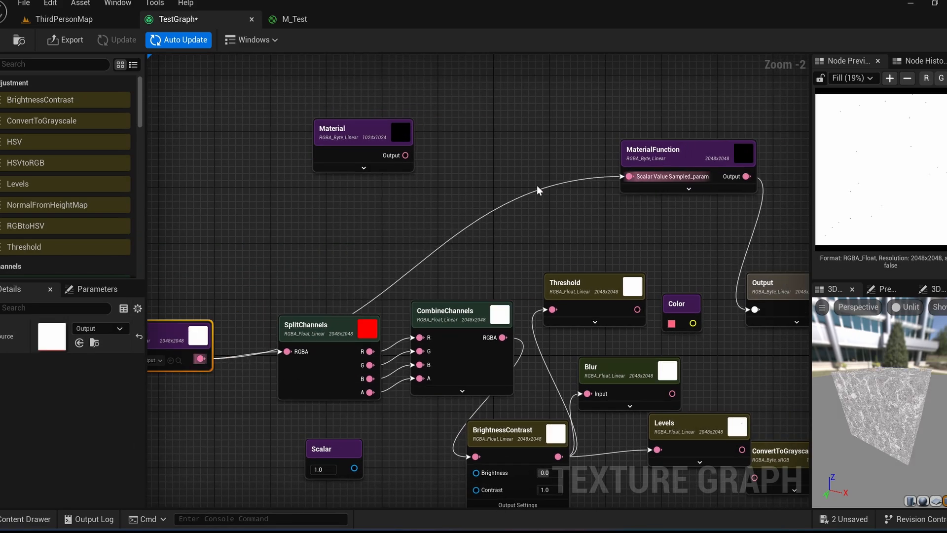
Reposition the MaterialFunction node and inspect the resulting texture up close in the 3D preview and on the Output node.
{"action": "right_click_drag", "start_coordinate": [543, 236], "coordinate": [455, 236]}
{"action": "left_click_drag", "start_coordinate": [567, 151], "coordinate": [497, 158]}
{"action": "left_click_drag", "start_coordinate": [868, 395], "coordinate": [892, 402]}
{"action": "scroll", "coordinate": [878, 400], "scroll_direction": "down", "scroll_amount": 5}
{"action": "right_click_drag", "start_coordinate": [883, 400], "coordinate": [883, 424]}
{"action": "mouse_move", "coordinate": [883, 399]}
{"action": "left_mouse_down"}
{"action": "mouse_move", "coordinate": [892, 402]}
{"action": "mouse_move", "coordinate": [882, 394]}
{"action": "left_mouse_up"}
{"action": "right_click_drag", "start_coordinate": [367, 183], "coordinate": [523, 142]}
{"action": "right_click_drag", "start_coordinate": [393, 195], "coordinate": [255, 174]}
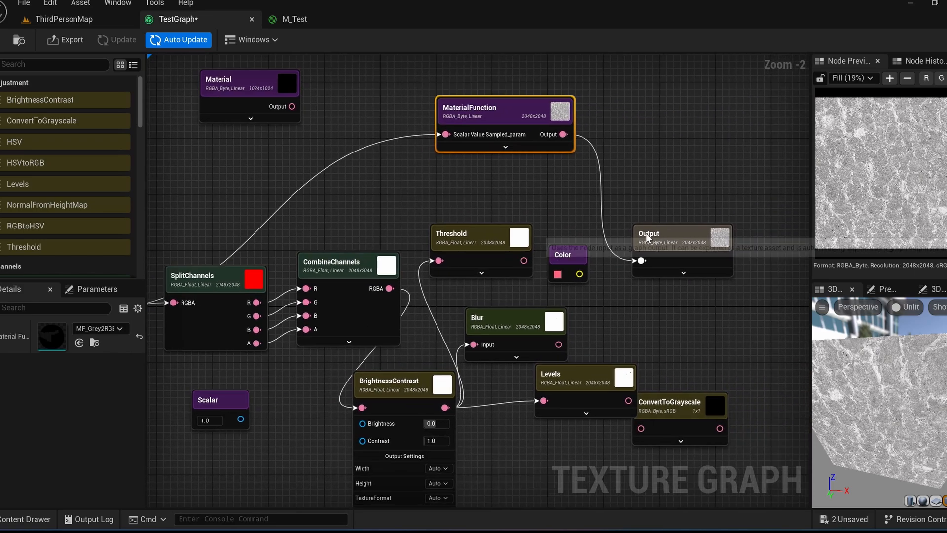
{"action": "left_click", "coordinate": [649, 237]}
{"action": "right_click_drag", "start_coordinate": [432, 196], "coordinate": [442, 208]}
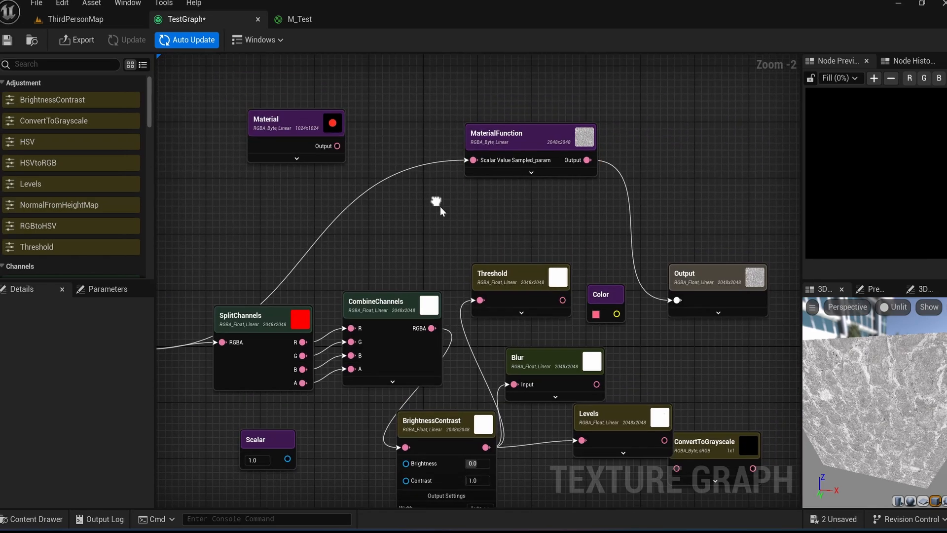
Try out a TextureGraph input node and its asset selection, and delete the node.
{"action": "right_click", "coordinate": [442, 208]}
{"action": "scroll", "coordinate": [530, 333], "scroll_direction": "down", "scroll_amount": 6}
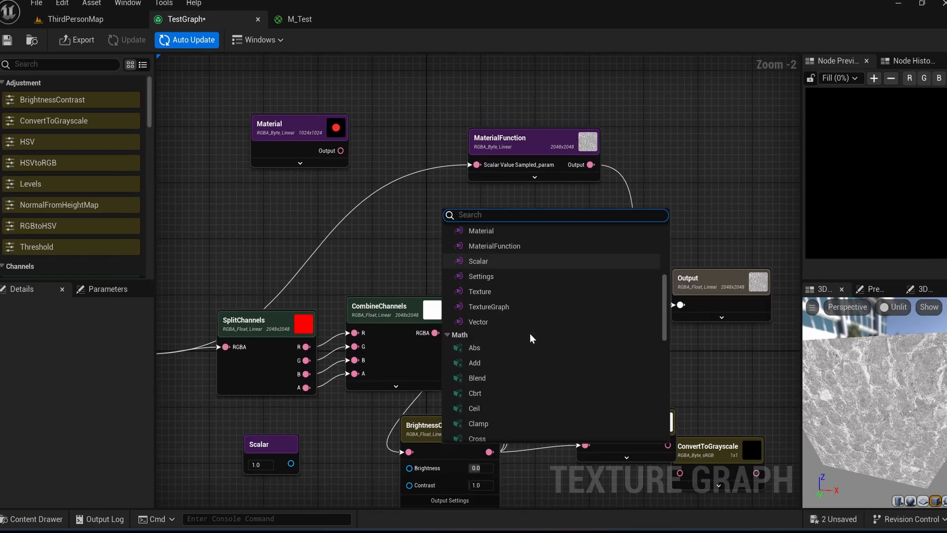
{"action": "left_click", "coordinate": [509, 270]}
{"action": "left_click", "coordinate": [472, 238]}
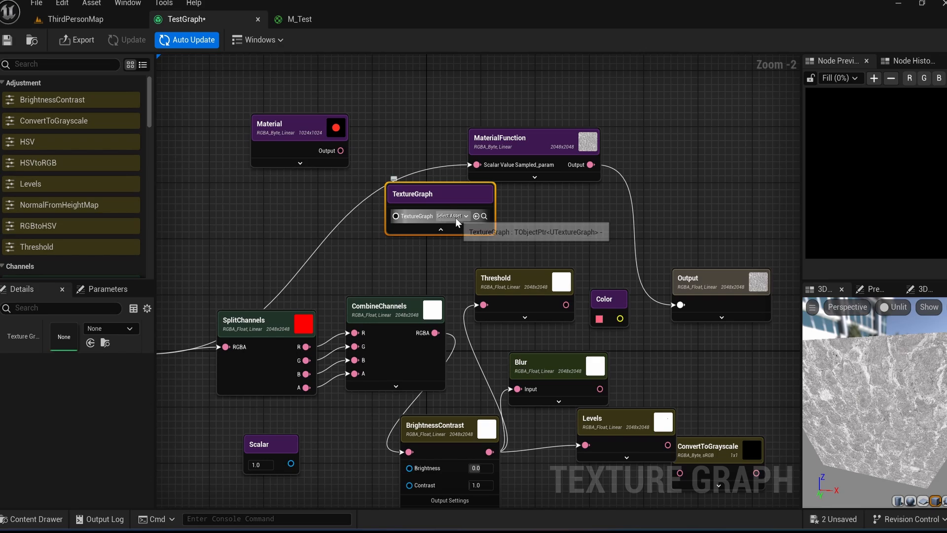
{"action": "left_click", "coordinate": [454, 217]}
{"action": "left_click", "coordinate": [493, 292]}
{"action": "left_click", "coordinate": [513, 287]}
{"action": "mouse_move", "coordinate": [451, 193]}
{"action": "left_mouse_down"}
{"action": "mouse_move", "coordinate": [432, 208]}
{"action": "mouse_move", "coordinate": [451, 211]}
{"action": "left_mouse_up"}
{"action": "left_click", "coordinate": [463, 211]}
{"action": "left_click", "coordinate": [484, 216]}
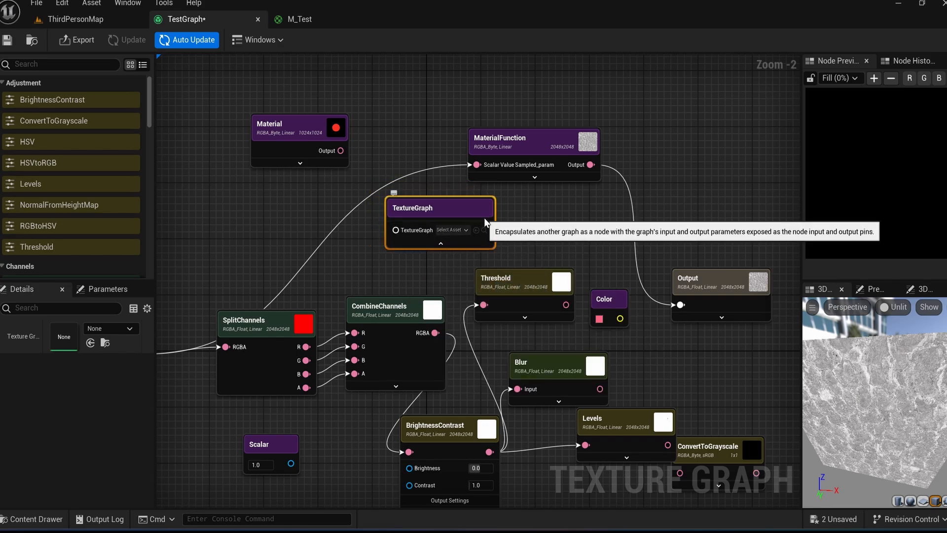
{"action": "key", "text": "Delete"}
{"action": "right_click", "coordinate": [440, 216]}
{"action": "scroll", "coordinate": [498, 335], "scroll_direction": "down", "scroll_amount": 5}
{"action": "left_click", "coordinate": [487, 330]}
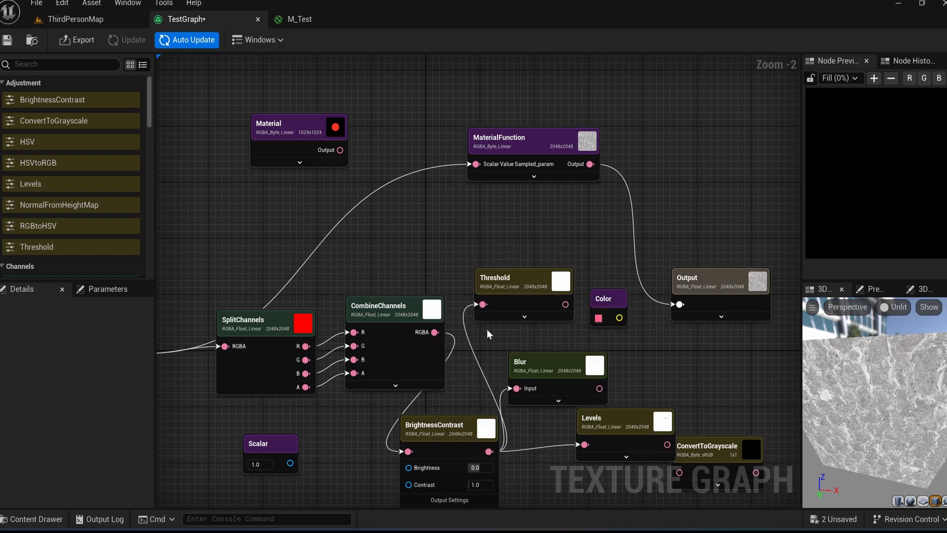
{"action": "left_click", "coordinate": [453, 214]}
{"action": "key", "text": "Delete"}
Add a Blend math node below the MaterialFunction node.
{"action": "right_click", "coordinate": [404, 215]}
{"action": "scroll", "coordinate": [472, 322], "scroll_direction": "down", "scroll_amount": 5}
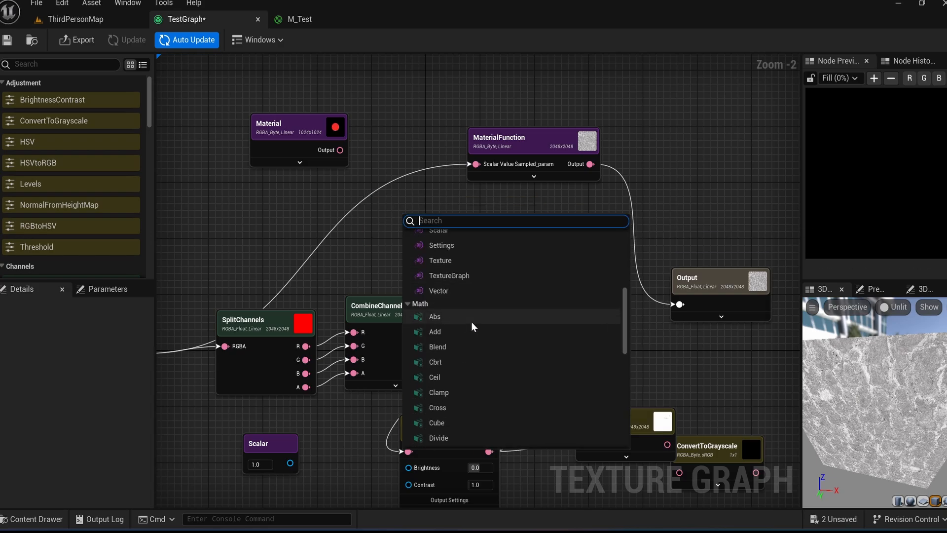
{"action": "scroll", "coordinate": [445, 312], "scroll_direction": "down", "scroll_amount": 2}
{"action": "left_click", "coordinate": [448, 309]}
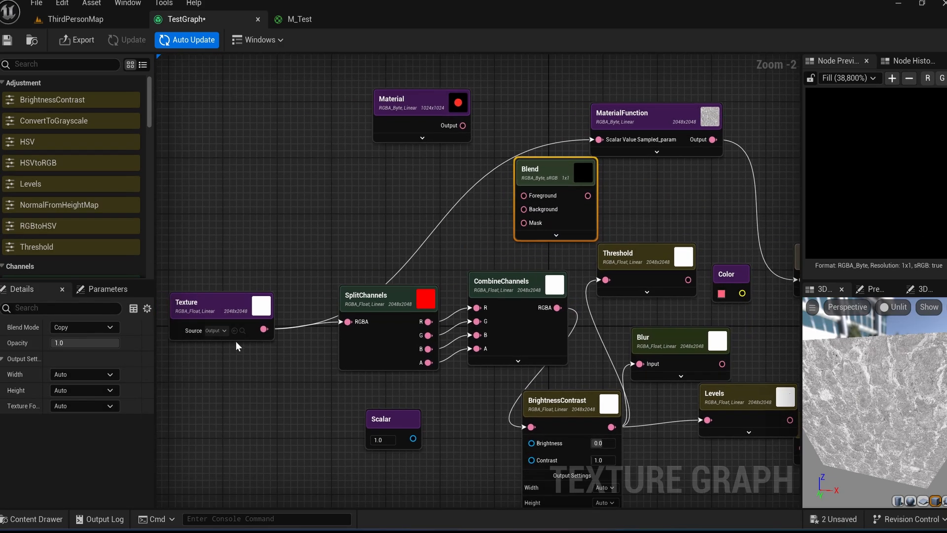
{"action": "left_click", "coordinate": [238, 336]}
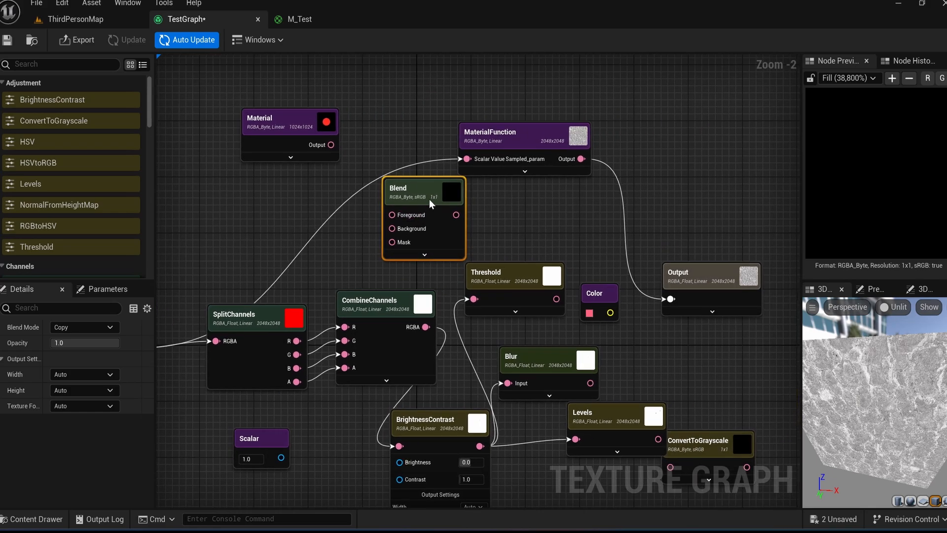
Wire the Blend node between the MaterialFunction and Output nodes using its Foreground input, and try other blend modes, ending on Min.
{"action": "left_click_drag", "start_coordinate": [429, 200], "coordinate": [671, 299]}
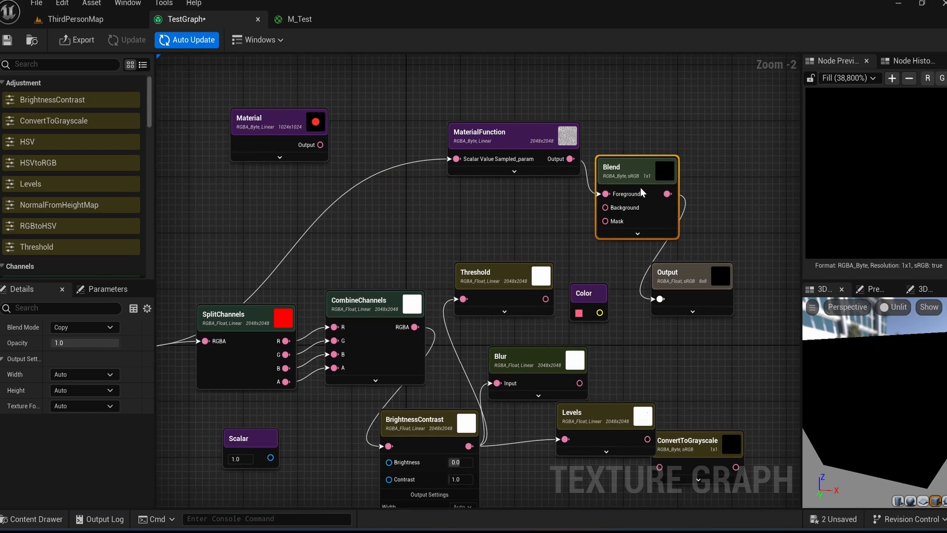
{"action": "left_click", "coordinate": [79, 350]}
{"action": "left_click", "coordinate": [82, 328]}
{"action": "left_click", "coordinate": [83, 383]}
{"action": "left_click", "coordinate": [84, 329]}
{"action": "left_click", "coordinate": [74, 415]}
{"action": "left_click", "coordinate": [84, 343]}
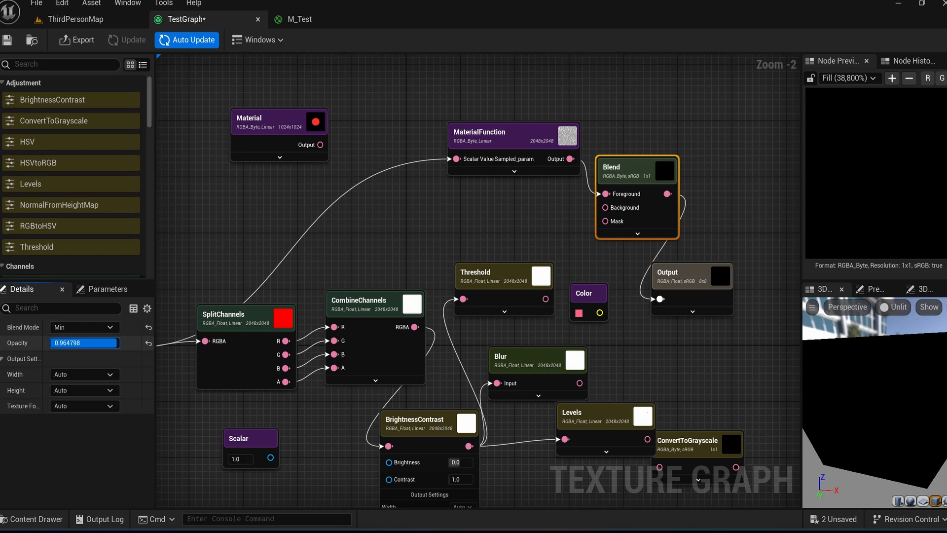
Move the MaterialFunction connection to Blend's Background, and feed a duplicate Texture node with the AICON-Green source into its Foreground.
{"action": "left_click_drag", "start_coordinate": [606, 193], "coordinate": [610, 210], "text": "ctrl"}
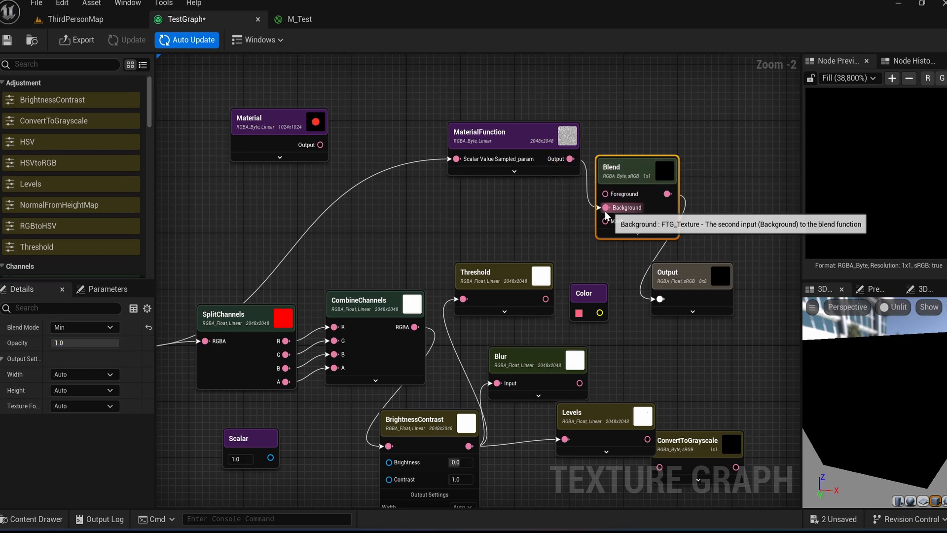
{"action": "right_click_drag", "start_coordinate": [347, 229], "coordinate": [393, 237]}
{"action": "right_click_drag", "start_coordinate": [279, 251], "coordinate": [399, 244]}
{"action": "left_click", "coordinate": [226, 315]}
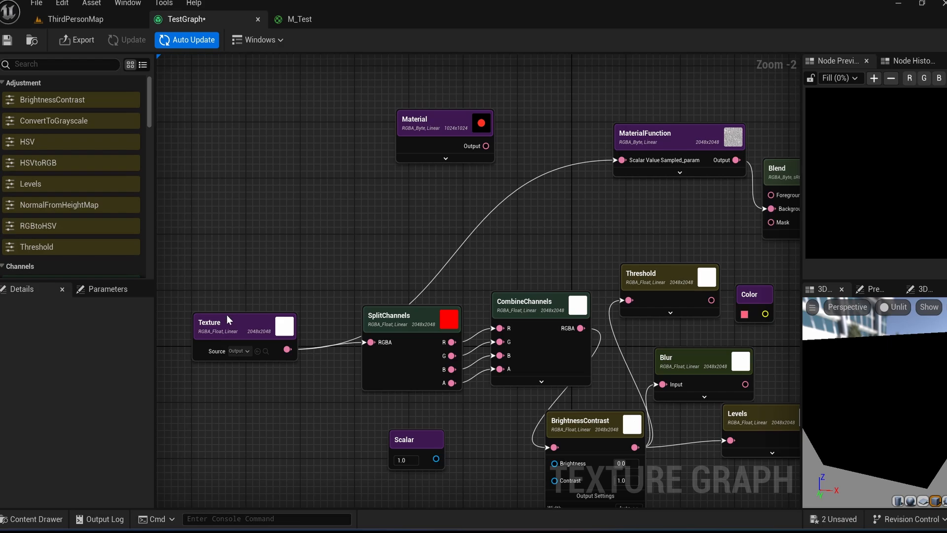
{"action": "left_click", "coordinate": [308, 258]}
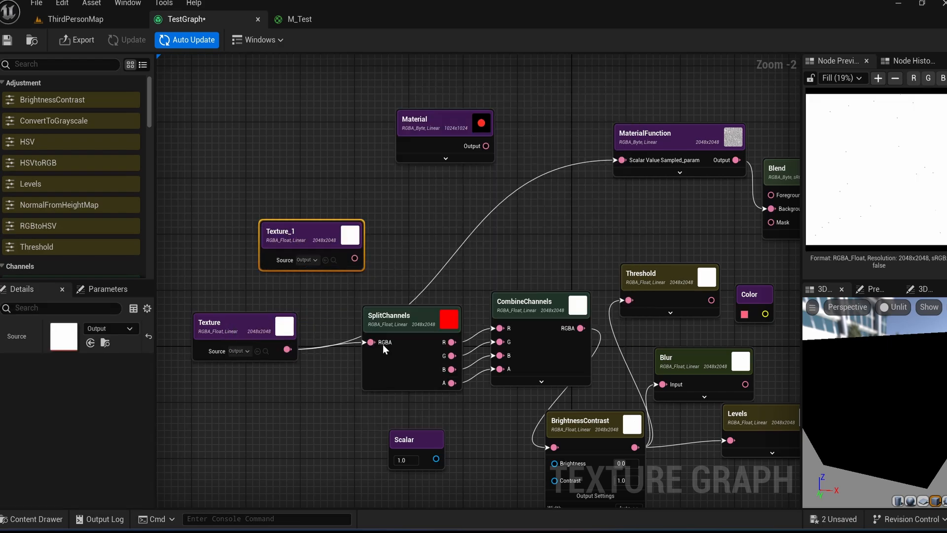
{"action": "left_click", "coordinate": [379, 344]}
{"action": "left_click_drag", "start_coordinate": [704, 200], "coordinate": [704, 199]}
{"action": "right_click_drag", "start_coordinate": [704, 199], "coordinate": [636, 203]}
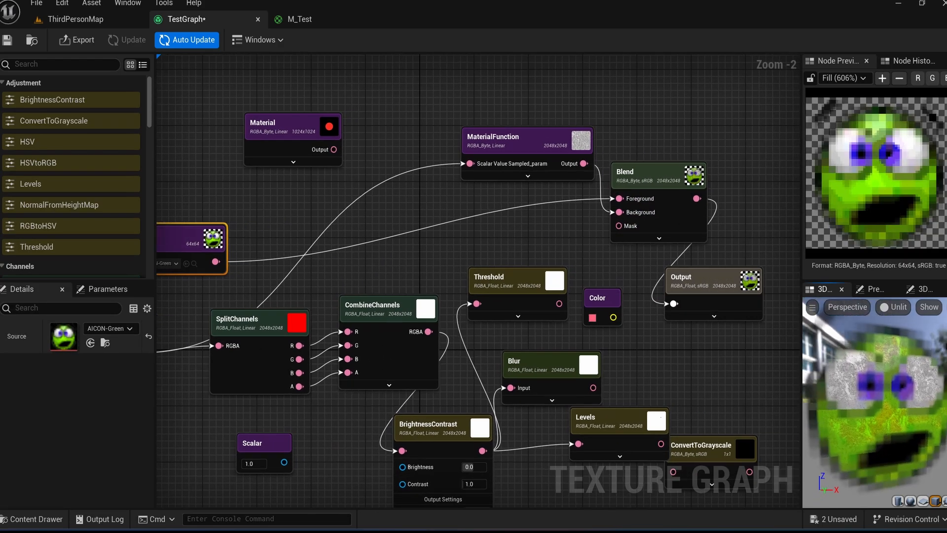
{"action": "mouse_move", "coordinate": [866, 390]}
{"action": "left_mouse_down"}
{"action": "mouse_move", "coordinate": [880, 395]}
{"action": "mouse_move", "coordinate": [872, 403]}
{"action": "left_mouse_up"}
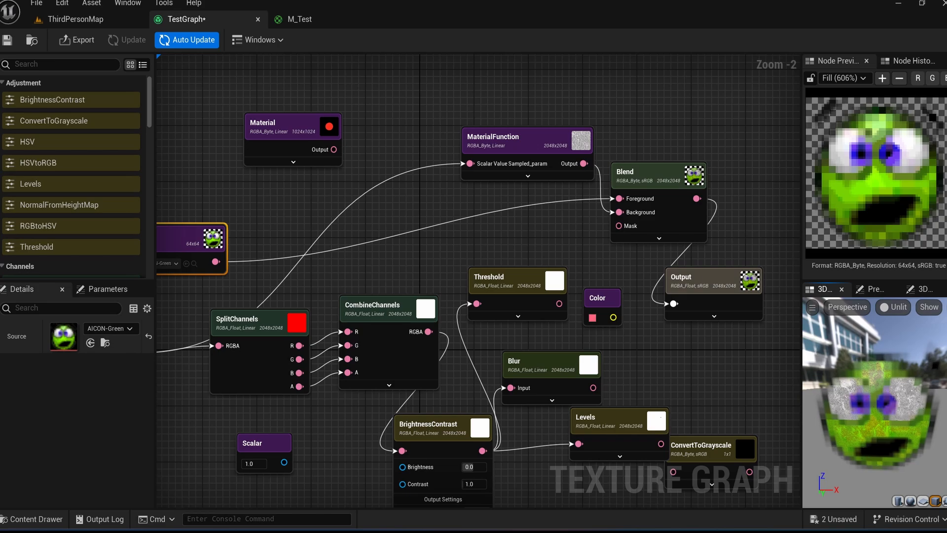
Try the Add, Copy and Subtract blend modes on the Blend node.
{"action": "left_click", "coordinate": [533, 142]}
{"action": "left_click", "coordinate": [623, 211]}
{"action": "left_click", "coordinate": [82, 327]}
{"action": "left_click", "coordinate": [78, 350]}
{"action": "left_click", "coordinate": [79, 327]}
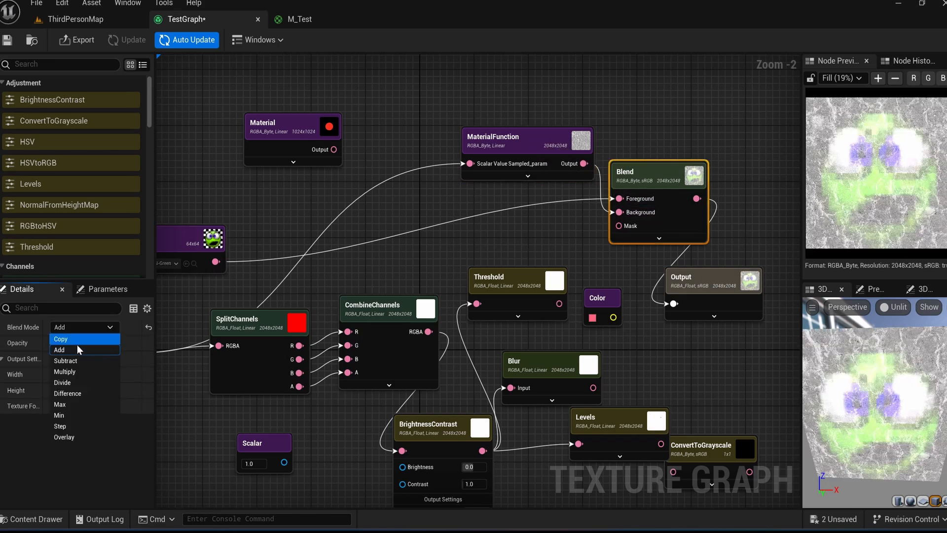
{"action": "left_click", "coordinate": [85, 340]}
{"action": "left_click", "coordinate": [86, 362]}
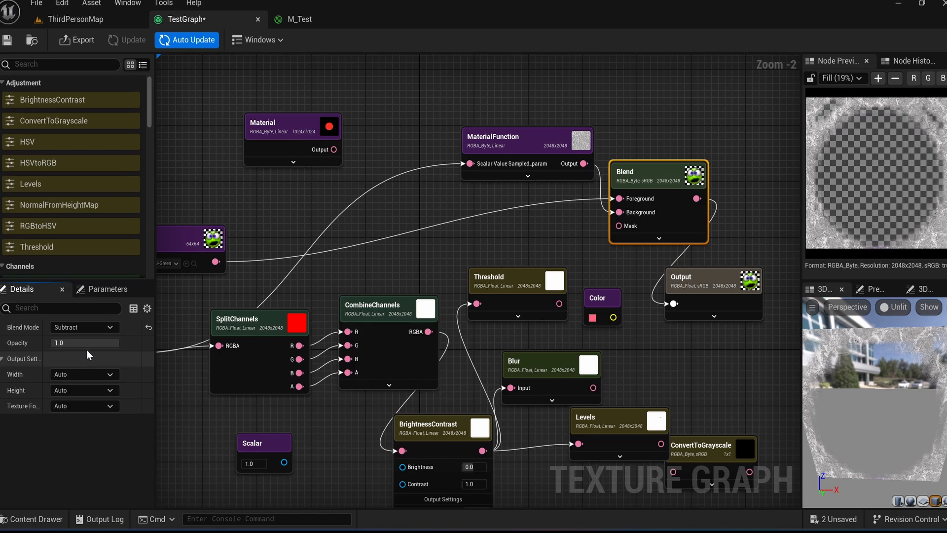
Try the Multiply, Divide and Difference blend modes on the Blend node and settle on Max.
{"action": "left_click", "coordinate": [96, 329]}
{"action": "left_click", "coordinate": [74, 372]}
{"action": "left_click", "coordinate": [80, 328]}
{"action": "left_click", "coordinate": [75, 383]}
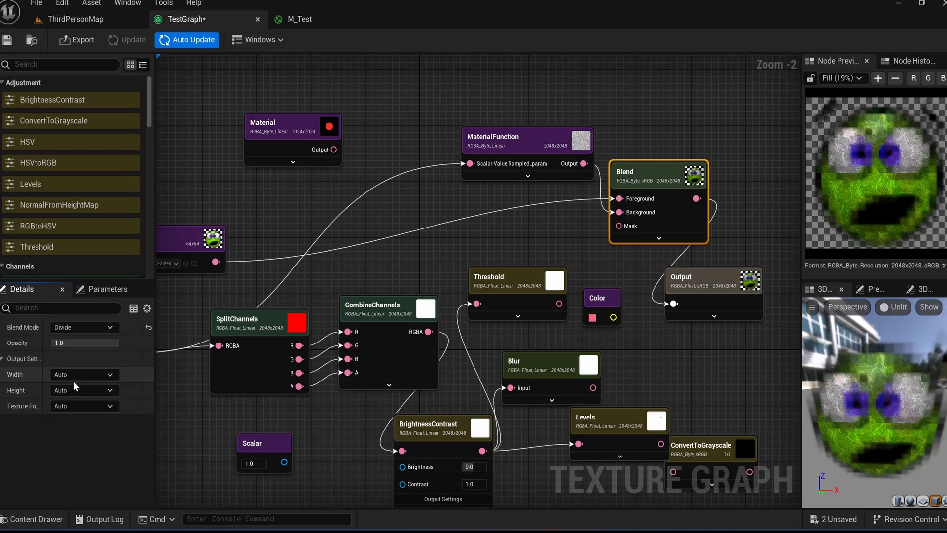
{"action": "left_click", "coordinate": [104, 328]}
{"action": "left_click", "coordinate": [69, 393]}
{"action": "left_click", "coordinate": [101, 328]}
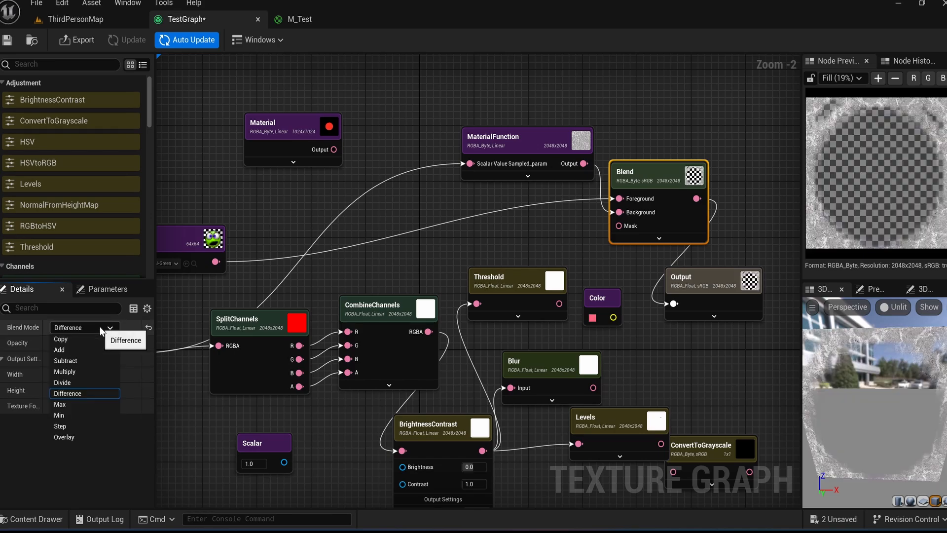
{"action": "left_click", "coordinate": [72, 405]}
Expand the Blend node's settings, move the node up beside the MaterialFunction, and set its opacity to 1.
{"action": "left_click", "coordinate": [659, 238]}
{"action": "left_click_drag", "start_coordinate": [664, 174], "coordinate": [678, 112]}
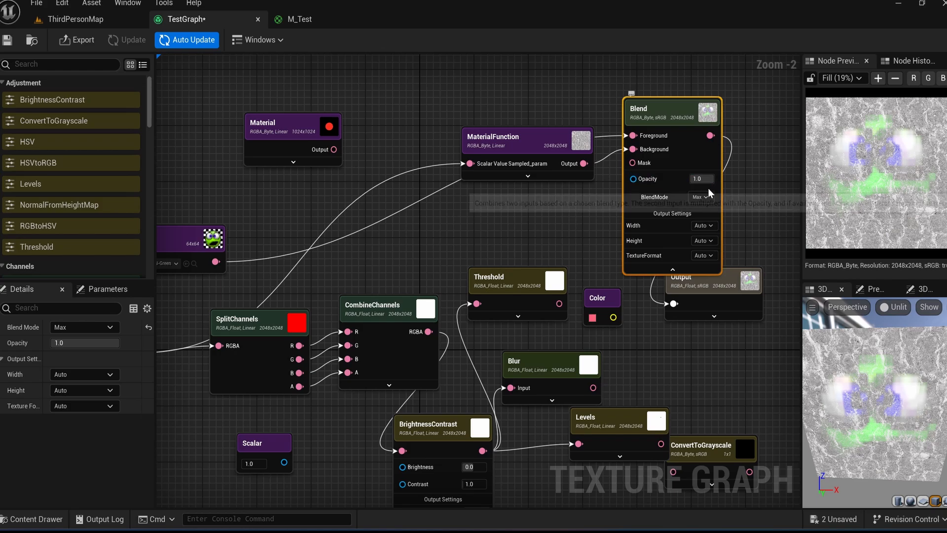
{"action": "type", "text": "1"}
{"action": "key", "text": "Return"}
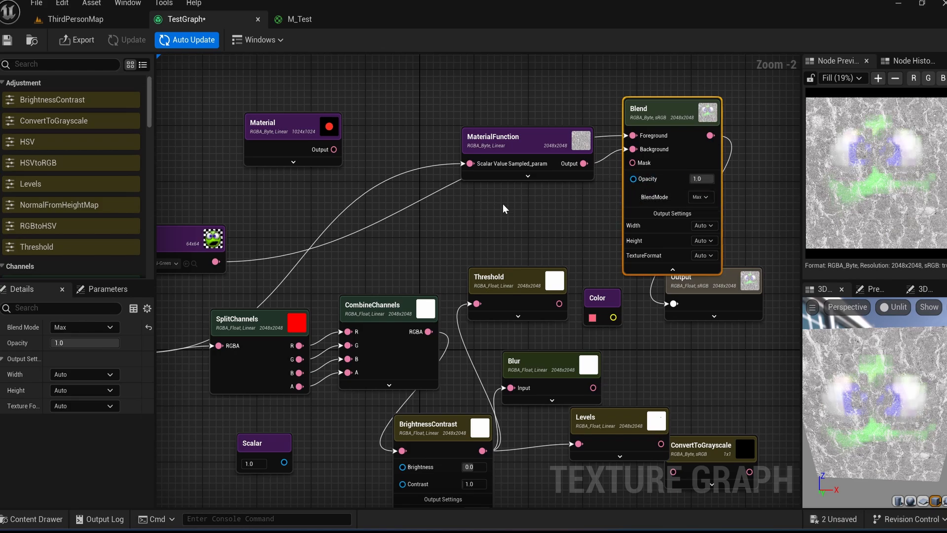
Add a Trigonometry math node beside the Color node and move the Output node clear of the Blend node.
{"action": "right_click", "coordinate": [482, 212]}
{"action": "left_click_drag", "start_coordinate": [702, 288], "coordinate": [703, 370]}
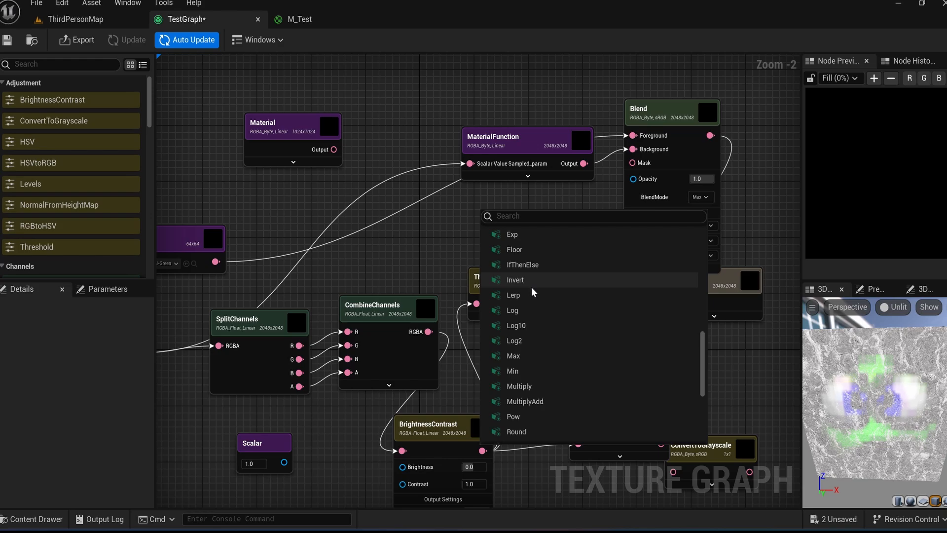
{"action": "scroll", "coordinate": [530, 320], "scroll_direction": "down", "scroll_amount": 3}
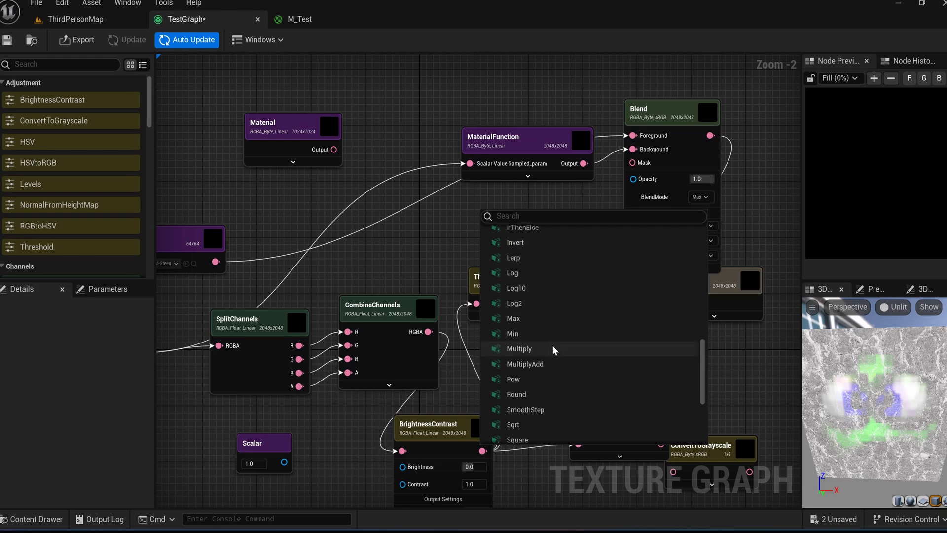
{"action": "scroll", "coordinate": [540, 346], "scroll_direction": "down", "scroll_amount": 1}
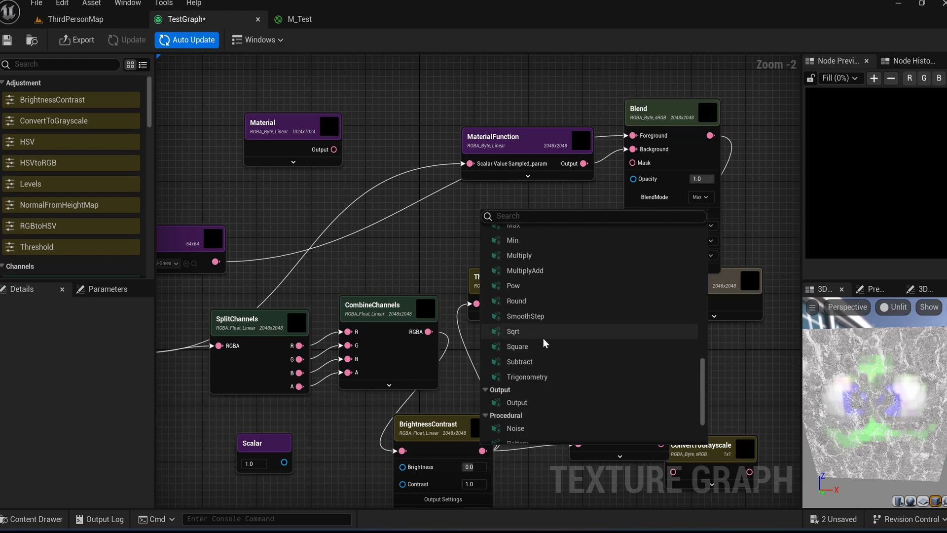
{"action": "left_click", "coordinate": [540, 377]}
{"action": "left_click_drag", "start_coordinate": [494, 223], "coordinate": [654, 375]}
{"action": "right_click_drag", "start_coordinate": [658, 339], "coordinate": [529, 305]}
{"action": "left_click_drag", "start_coordinate": [557, 242], "coordinate": [671, 228]}
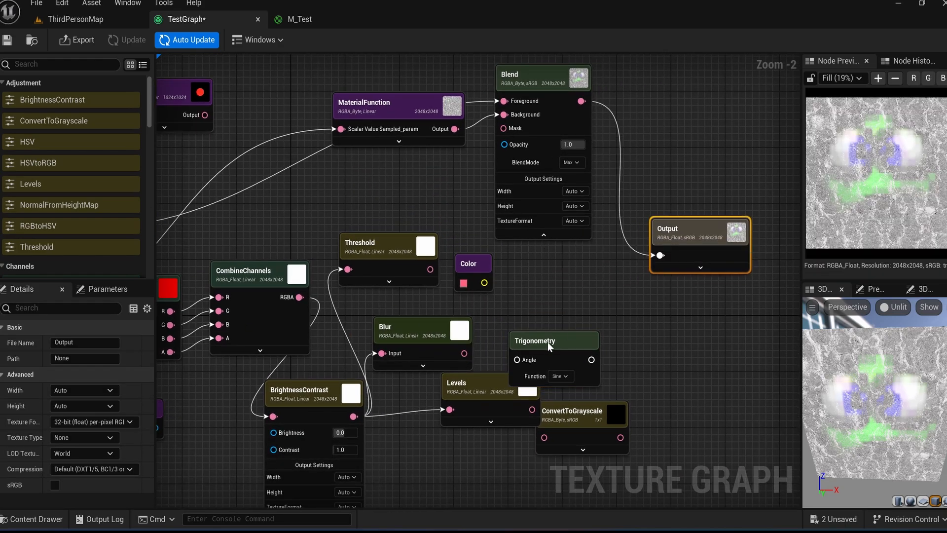
{"action": "left_click_drag", "start_coordinate": [552, 337], "coordinate": [553, 268]}
{"action": "left_click", "coordinate": [563, 306]}
{"action": "left_click", "coordinate": [623, 321]}
Add a comment box around the selected Trigonometry node.
{"action": "right_click", "coordinate": [623, 320]}
{"action": "left_click_drag", "start_coordinate": [842, 162], "coordinate": [845, 288]}
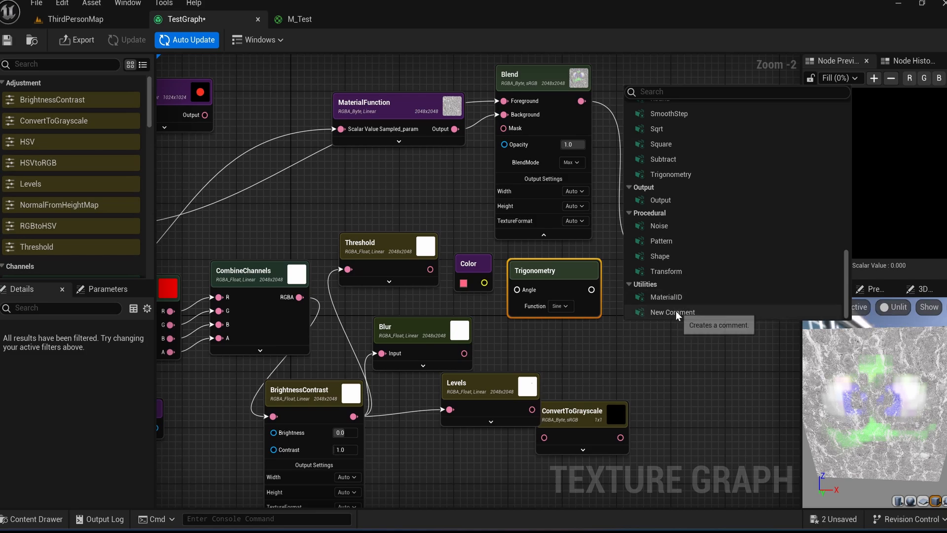
{"action": "left_click", "coordinate": [675, 312]}
Add a procedural Noise node below the Output node and connect it to the Output.
{"action": "right_click", "coordinate": [649, 302]}
{"action": "left_click_drag", "start_coordinate": [868, 143], "coordinate": [873, 291]}
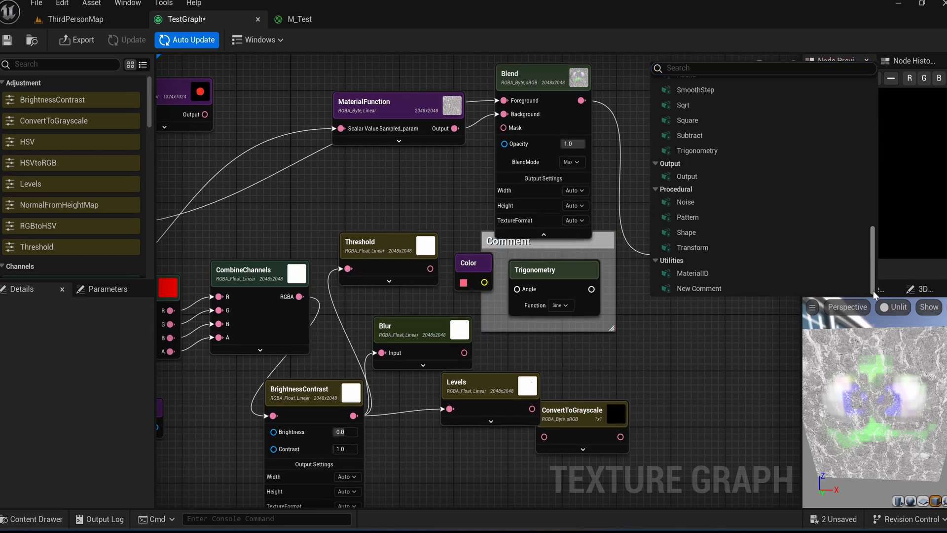
{"action": "left_click", "coordinate": [687, 205]}
{"action": "left_click_drag", "start_coordinate": [739, 335], "coordinate": [660, 255]}
{"action": "right_click_drag", "start_coordinate": [693, 219], "coordinate": [596, 195]}
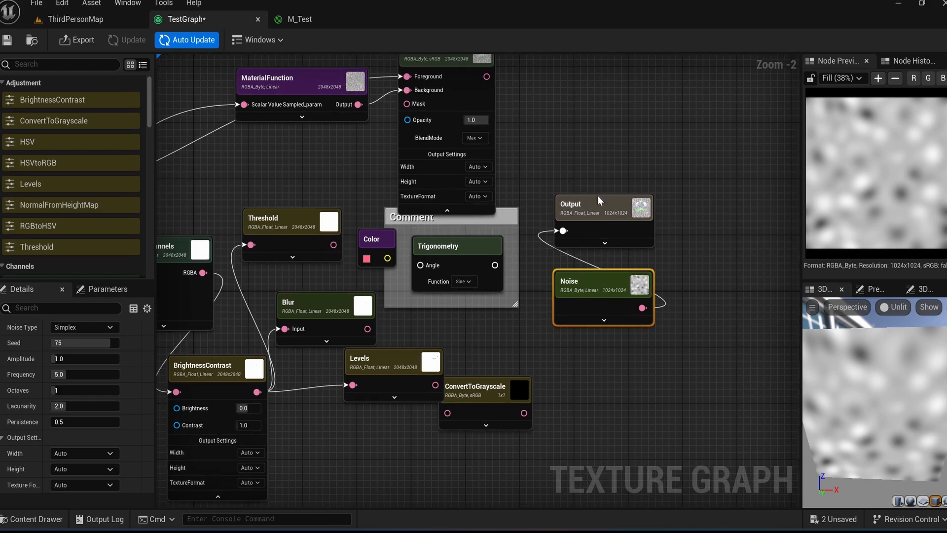
Set the Noise node to Perlin with 4 octaves and a lacunarity of about 2.14, and reposition the Output and Noise nodes.
{"action": "left_click", "coordinate": [84, 327]}
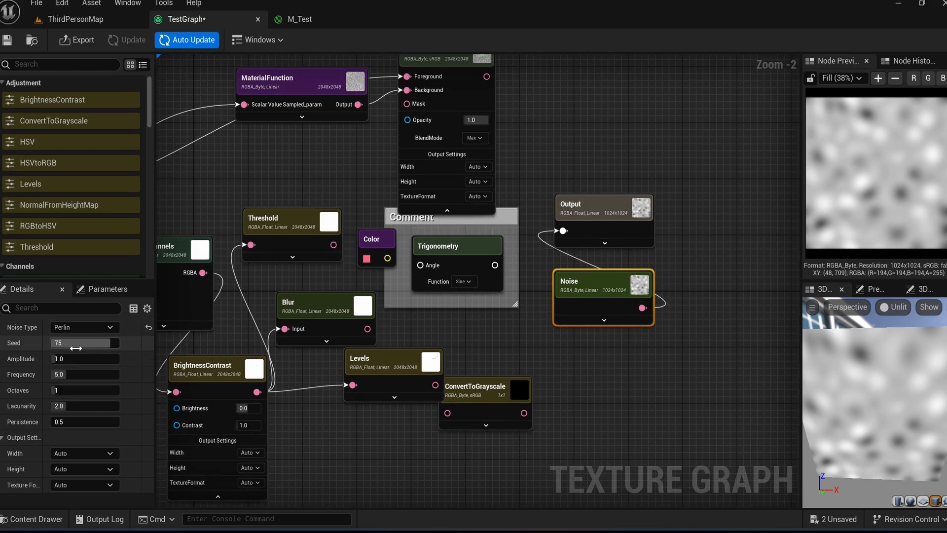
{"action": "left_click", "coordinate": [74, 350]}
{"action": "left_click_drag", "start_coordinate": [594, 229], "coordinate": [627, 215]}
{"action": "left_click", "coordinate": [534, 300]}
{"action": "left_click_drag", "start_coordinate": [69, 406], "coordinate": [69, 390]}
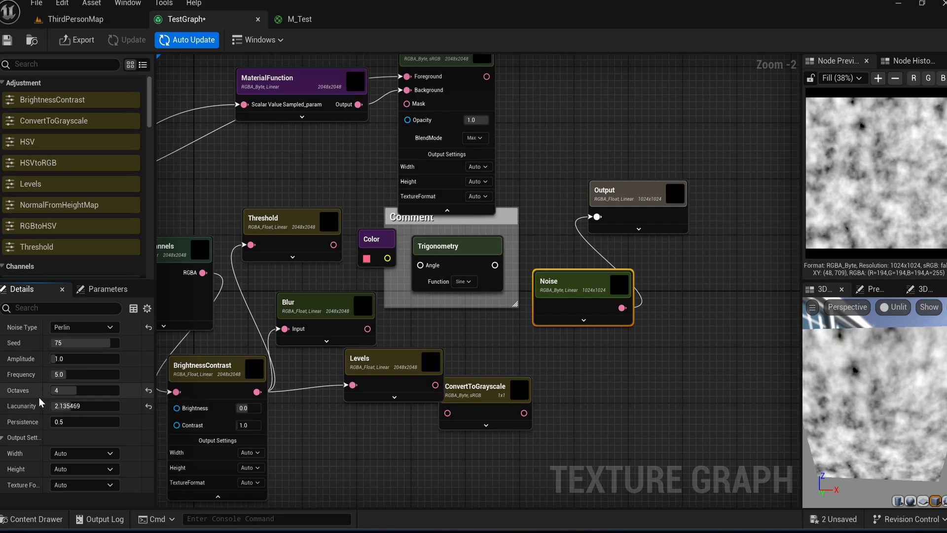
Try different persistence and seed values on the Noise node and restore their defaults.
{"action": "mouse_move", "coordinate": [55, 422]}
{"action": "left_mouse_down"}
{"action": "mouse_move", "coordinate": [89, 421]}
{"action": "mouse_move", "coordinate": [60, 422]}
{"action": "left_mouse_up"}
{"action": "left_click", "coordinate": [148, 421]}
{"action": "mouse_move", "coordinate": [82, 342]}
{"action": "left_mouse_down"}
{"action": "mouse_move", "coordinate": [63, 342]}
{"action": "mouse_move", "coordinate": [79, 360]}
{"action": "left_mouse_up"}
{"action": "left_click", "coordinate": [98, 329]}
{"action": "left_click", "coordinate": [127, 344]}
{"action": "left_click", "coordinate": [149, 342]}
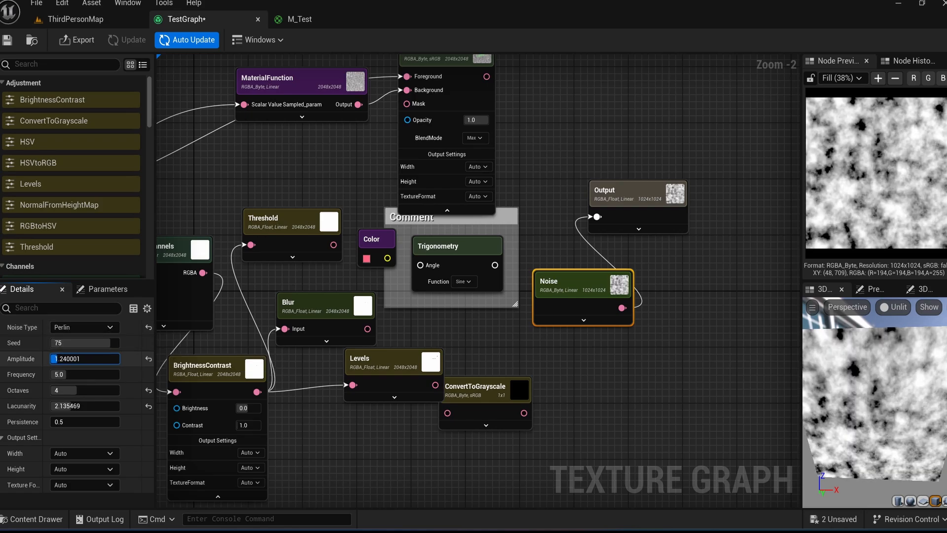
Raise the noise amplitude to about 1.7 while checking the node histogram, and reset the amplitude to its default.
{"action": "left_click", "coordinate": [911, 61]}
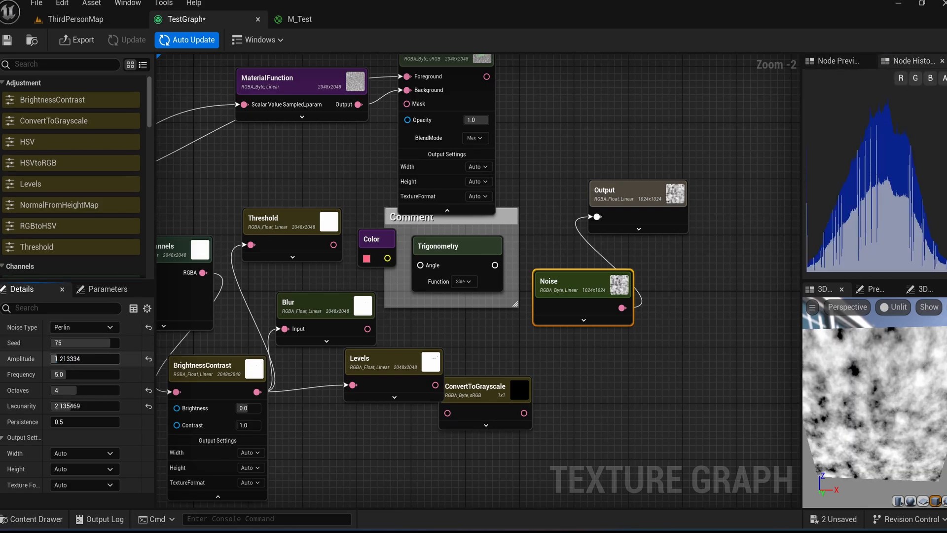
{"action": "left_click_drag", "start_coordinate": [56, 358], "coordinate": [66, 358]}
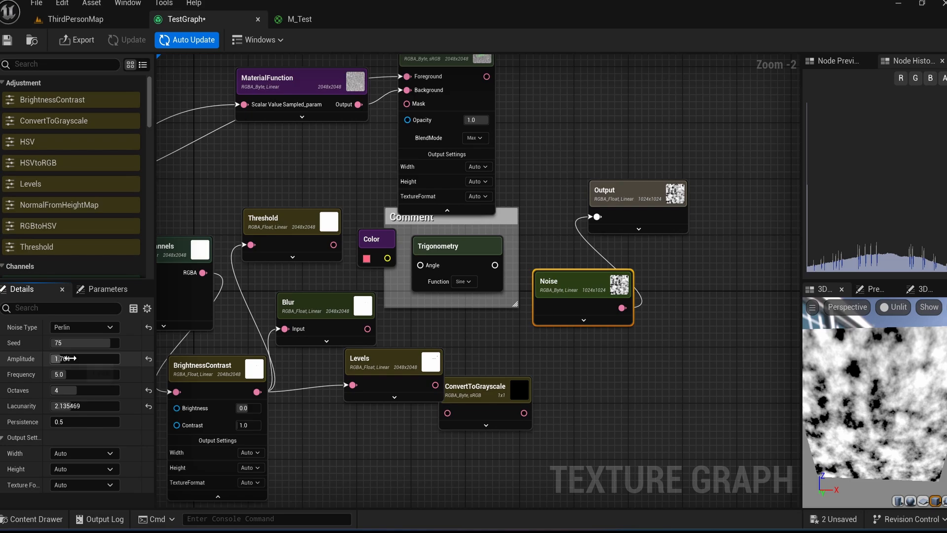
{"action": "left_click", "coordinate": [836, 60]}
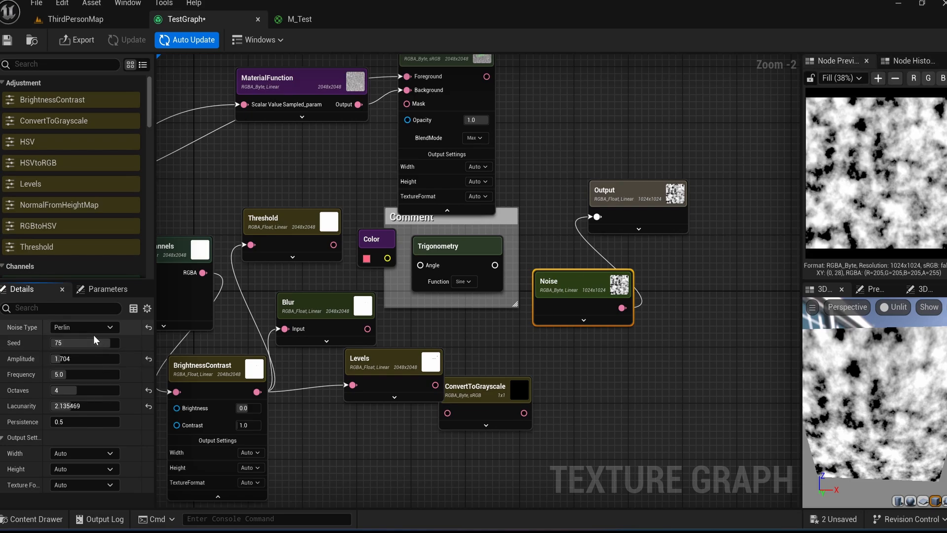
{"action": "left_click", "coordinate": [148, 359]}
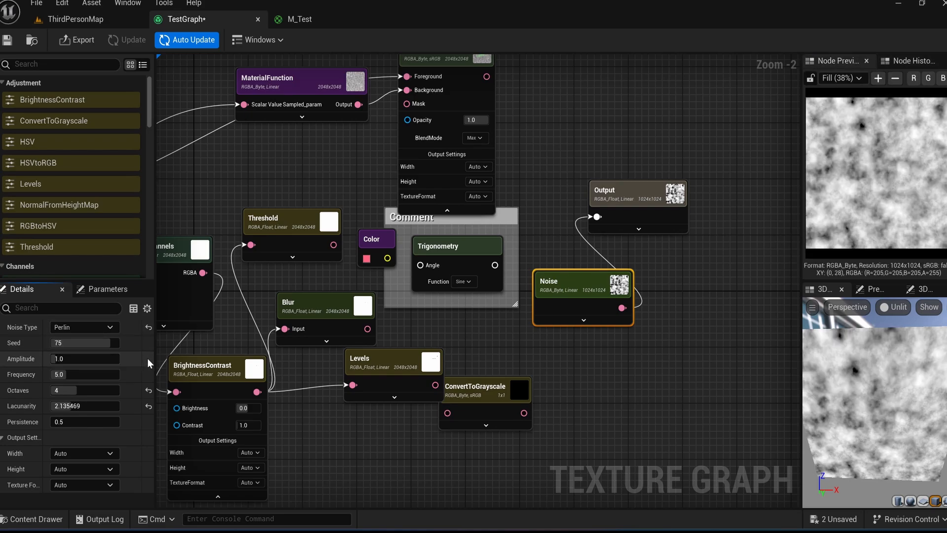
Try an 8192 by 8192 output size on the Noise node, inspect its preview, and restore width and height to Auto.
{"action": "scroll", "coordinate": [872, 205], "scroll_direction": "up", "scroll_amount": 1}
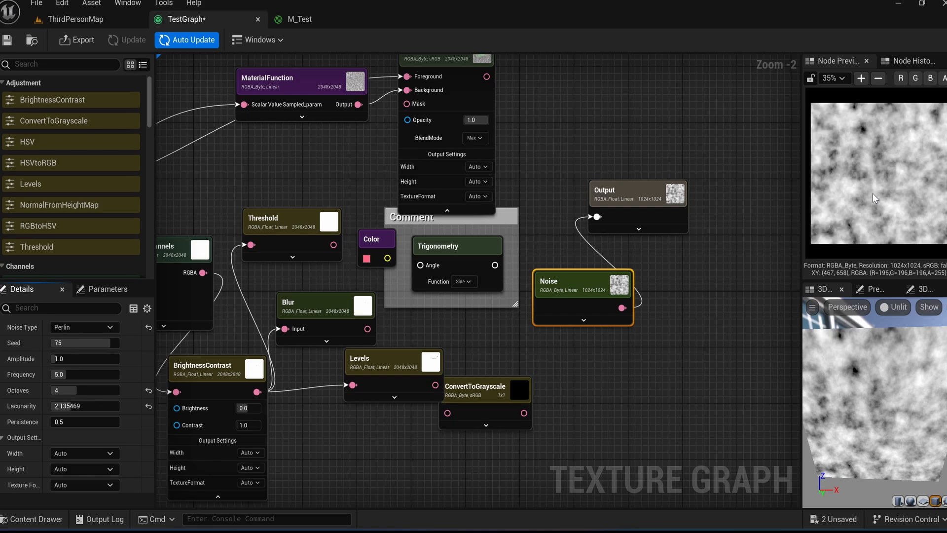
{"action": "left_click", "coordinate": [84, 456]}
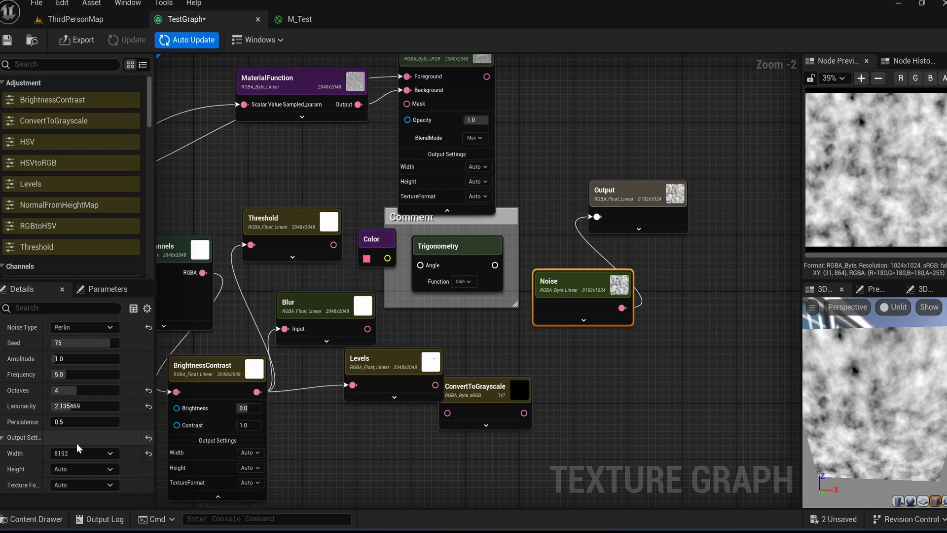
{"action": "left_click", "coordinate": [75, 443]}
{"action": "left_click", "coordinate": [72, 468]}
{"action": "left_click", "coordinate": [76, 453]}
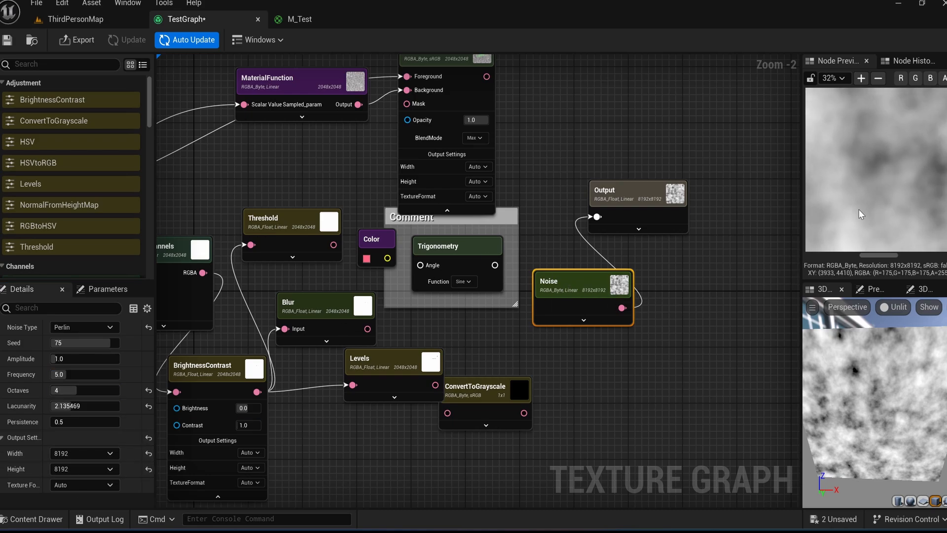
{"action": "scroll", "coordinate": [859, 209], "scroll_direction": "down", "scroll_amount": 5}
{"action": "scroll", "coordinate": [858, 208], "scroll_direction": "down", "scroll_amount": 1}
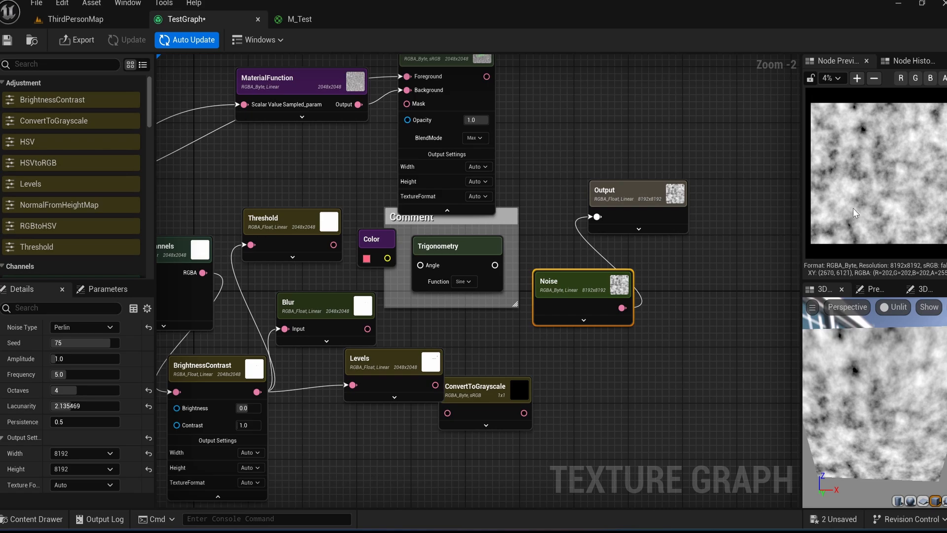
{"action": "left_click", "coordinate": [149, 455]}
{"action": "left_click", "coordinate": [148, 469]}
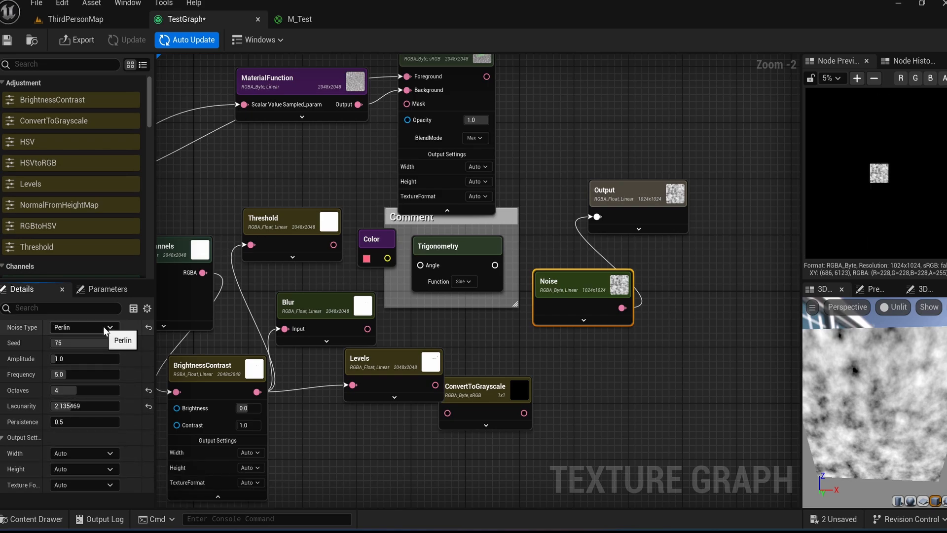
Review the graph's exposed parameters and compare them with the Texture, Scalar and Color input nodes.
{"action": "left_click", "coordinate": [105, 289]}
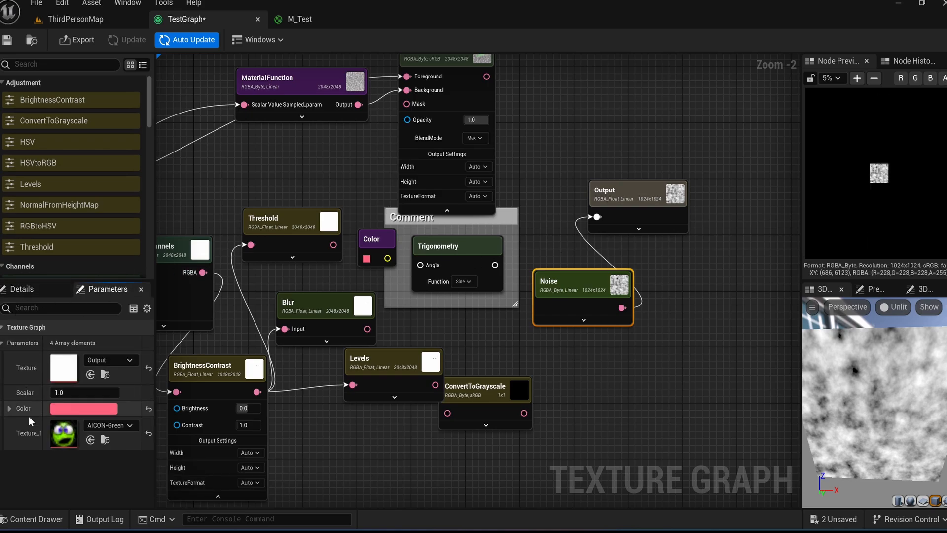
{"action": "right_click_drag", "start_coordinate": [198, 289], "coordinate": [303, 275]}
{"action": "scroll", "coordinate": [301, 267], "scroll_direction": "down", "scroll_amount": 1}
{"action": "right_click_drag", "start_coordinate": [214, 249], "coordinate": [343, 251]}
{"action": "left_click", "coordinate": [292, 212]}
{"action": "right_click", "coordinate": [289, 265]}
{"action": "left_click", "coordinate": [261, 273]}
{"action": "left_click", "coordinate": [104, 291]}
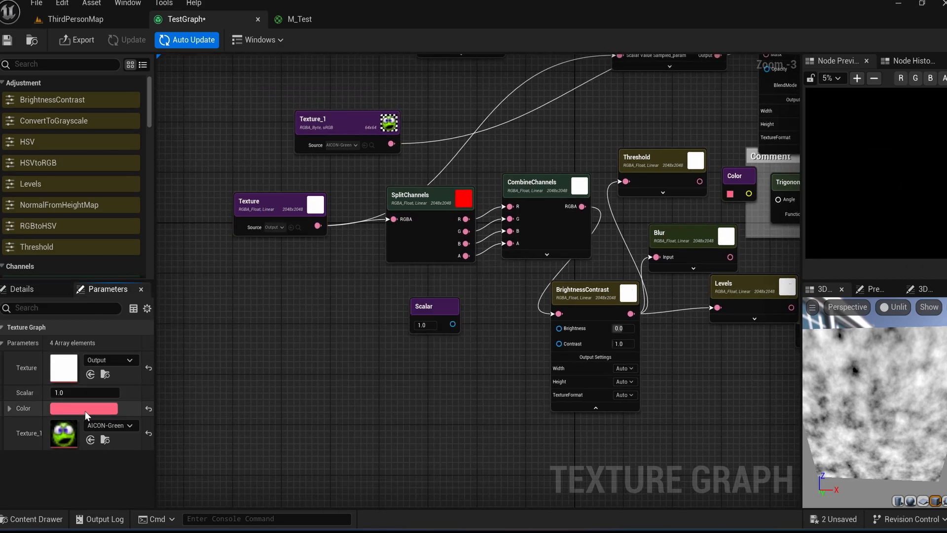
Connect the Blend node's result to the Output node and set the Texture_1 parameter to AICON-Red.
{"action": "right_click_drag", "start_coordinate": [444, 276], "coordinate": [296, 314]}
{"action": "right_click_drag", "start_coordinate": [675, 226], "coordinate": [534, 245]}
{"action": "left_click", "coordinate": [664, 186]}
{"action": "right_click_drag", "start_coordinate": [567, 95], "coordinate": [545, 137]}
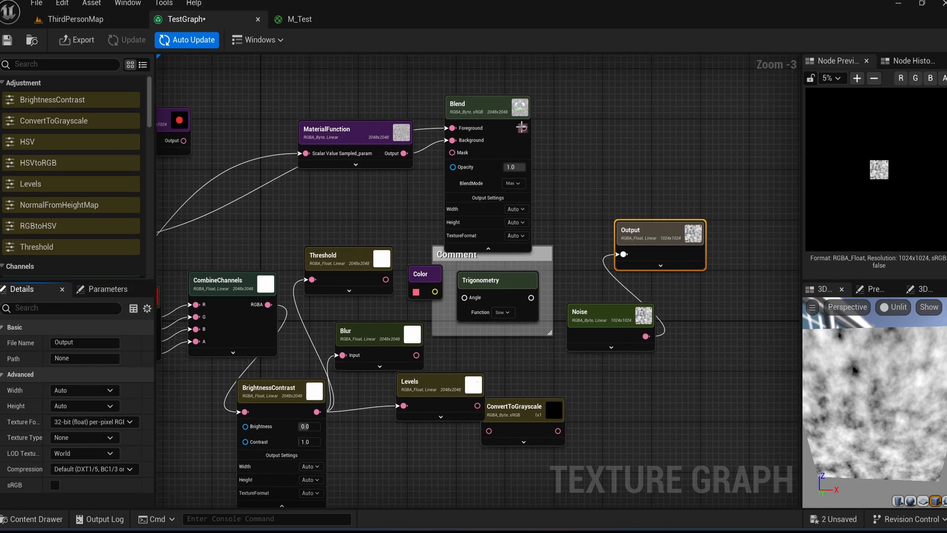
{"action": "left_click_drag", "start_coordinate": [630, 257], "coordinate": [626, 255]}
{"action": "left_click", "coordinate": [98, 290]}
{"action": "left_click", "coordinate": [102, 427]}
{"action": "left_click", "coordinate": [159, 377]}
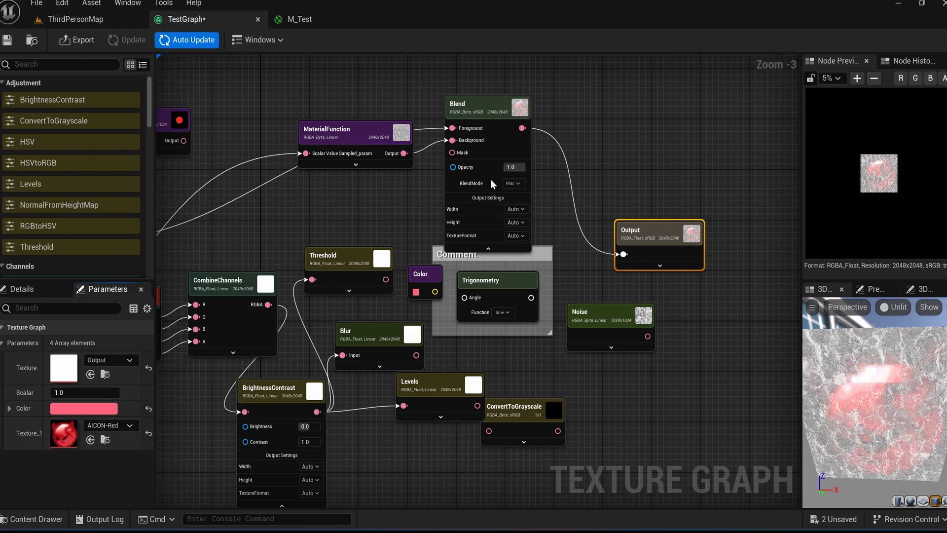
Add a Pattern node below Noise, connect it to the Output node, and look through its settings.
{"action": "right_click", "coordinate": [602, 358]}
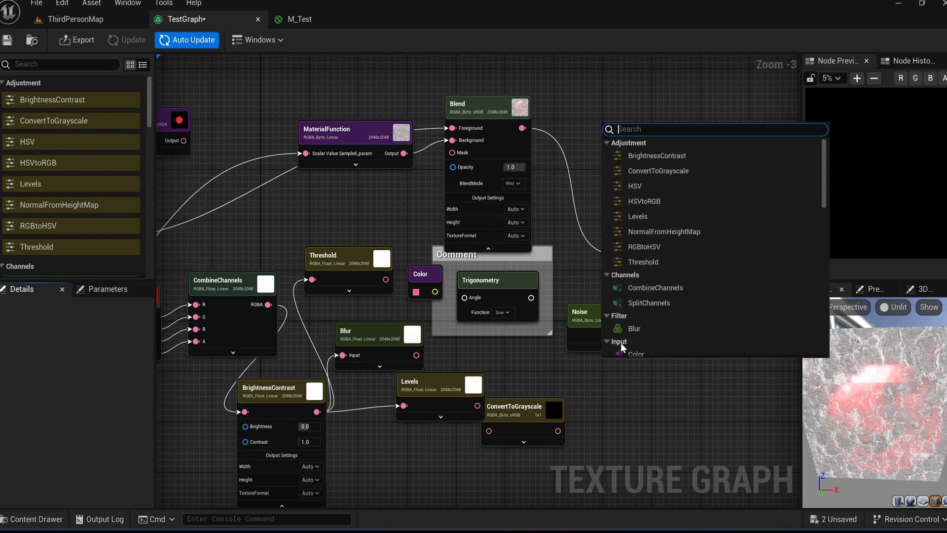
{"action": "left_click_drag", "start_coordinate": [823, 194], "coordinate": [823, 345]}
{"action": "left_click", "coordinate": [650, 279]}
{"action": "left_click_drag", "start_coordinate": [681, 391], "coordinate": [697, 387]}
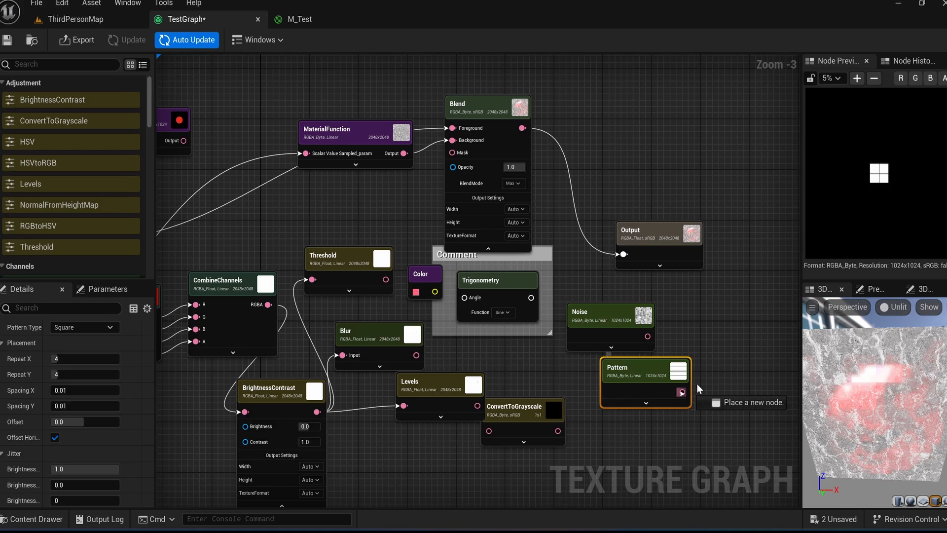
{"action": "scroll", "coordinate": [126, 342], "scroll_direction": "down", "scroll_amount": 13}
{"action": "scroll", "coordinate": [138, 368], "scroll_direction": "up", "scroll_amount": 13}
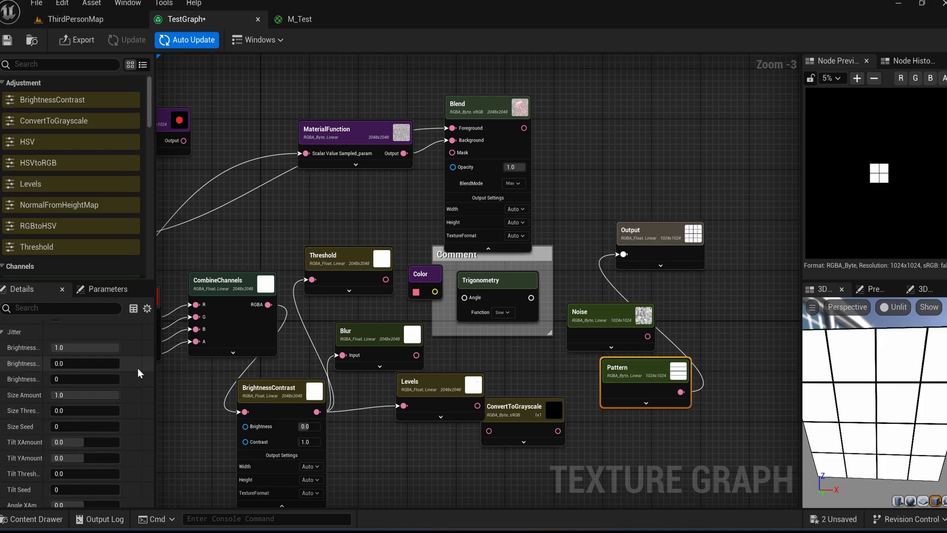
Connect the Material node to Output and try the Base Color and Emissive Color rendered attributes, leaving Emissive Color selected.
{"action": "right_click_drag", "start_coordinate": [302, 126], "coordinate": [353, 114]}
{"action": "left_click", "coordinate": [220, 121]}
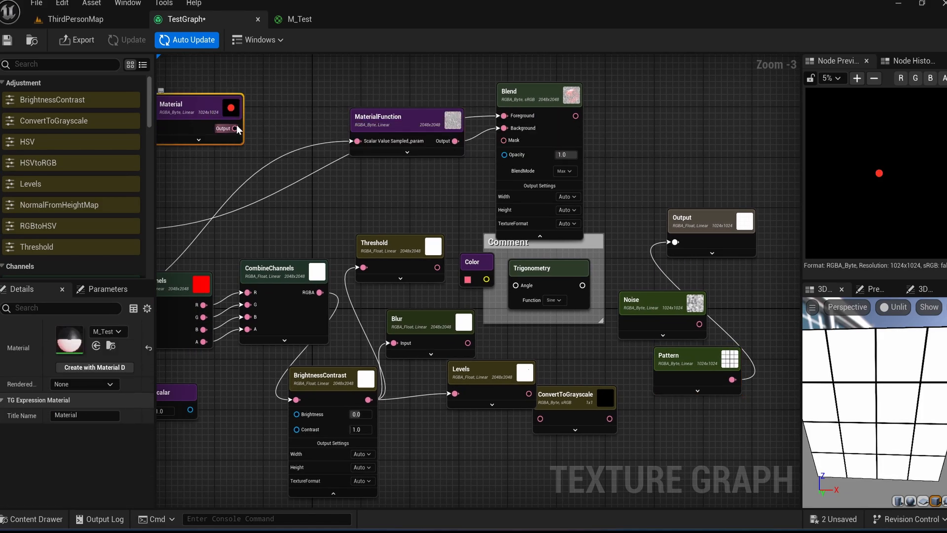
{"action": "left_click_drag", "start_coordinate": [689, 240], "coordinate": [677, 242]}
{"action": "left_click", "coordinate": [86, 407]}
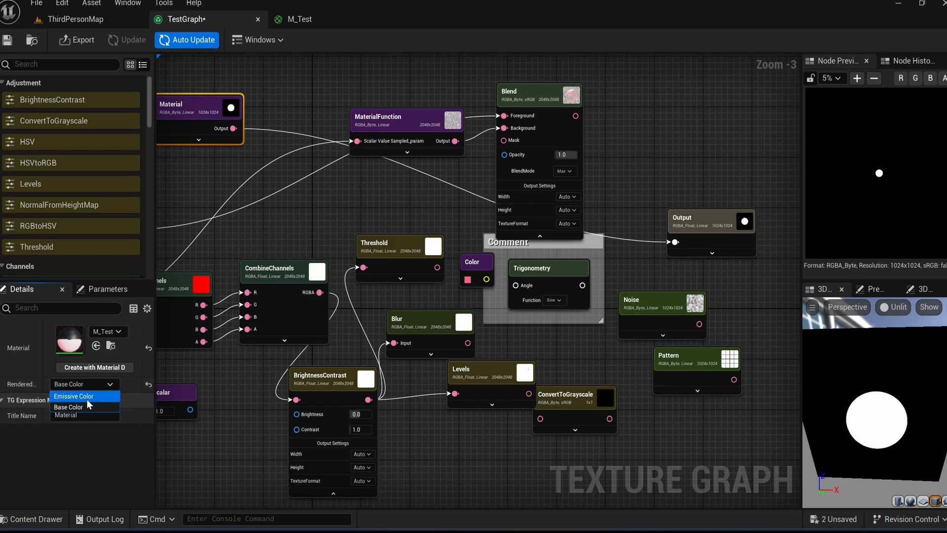
{"action": "left_click", "coordinate": [87, 399]}
{"action": "left_click", "coordinate": [91, 383]}
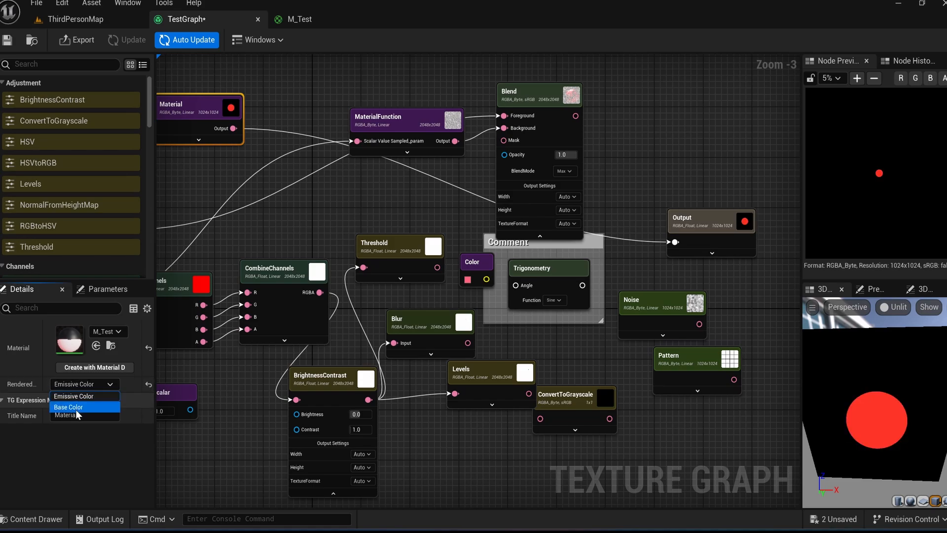
{"action": "left_click", "coordinate": [86, 396]}
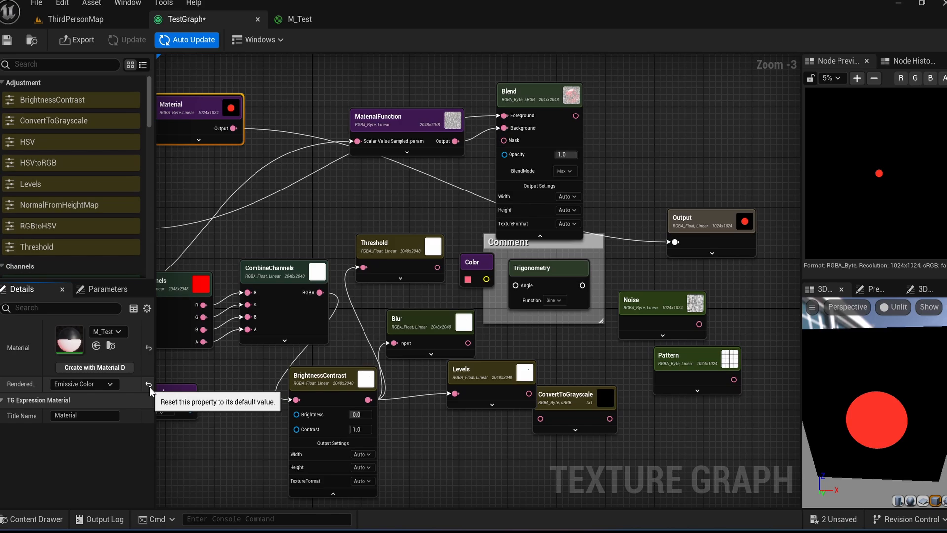
Move the Output node farther from the other nodes and reconnect the Pattern node to it.
{"action": "right_click_drag", "start_coordinate": [641, 208], "coordinate": [599, 192]}
{"action": "left_click_drag", "start_coordinate": [665, 205], "coordinate": [750, 199]}
{"action": "right_click_drag", "start_coordinate": [700, 257], "coordinate": [526, 260]}
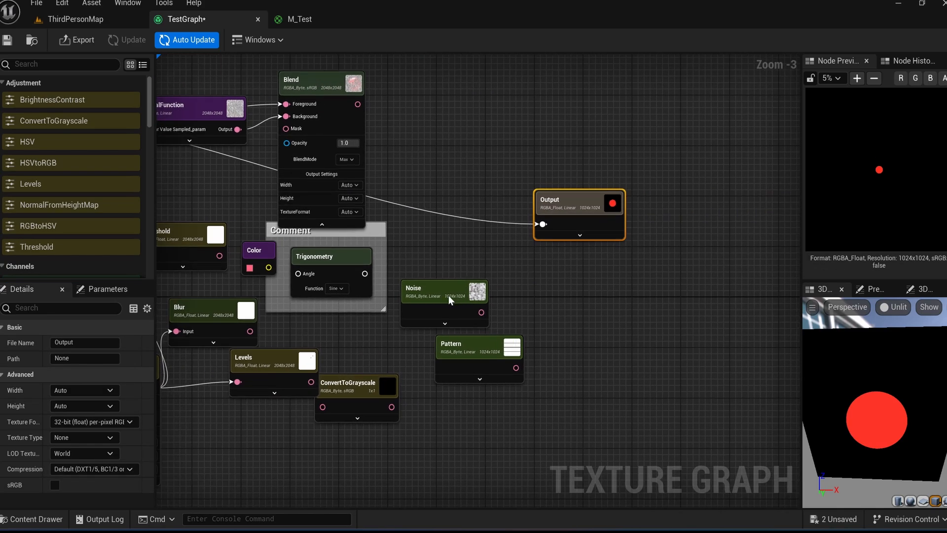
{"action": "left_click_drag", "start_coordinate": [448, 294], "coordinate": [449, 275]}
{"action": "scroll", "coordinate": [463, 315], "scroll_direction": "up", "scroll_amount": 2}
{"action": "left_click", "coordinate": [484, 354]}
{"action": "left_click_drag", "start_coordinate": [528, 383], "coordinate": [566, 197]}
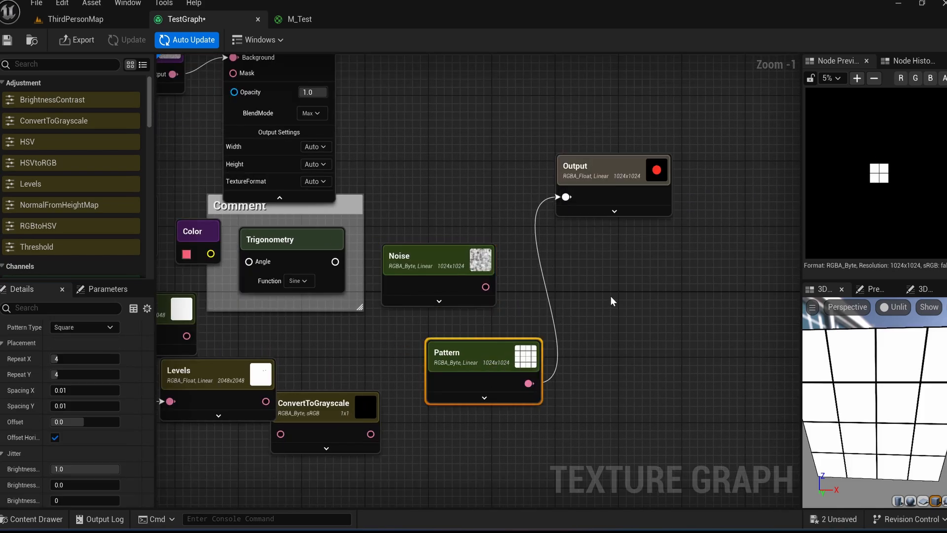
Try a Square pattern repeated 11 by 9, with spacing about 0.06 by 0.05 and offset about -0.12.
{"action": "left_click", "coordinate": [83, 329]}
{"action": "left_click", "coordinate": [77, 331]}
{"action": "scroll", "coordinate": [77, 367], "scroll_direction": "down", "scroll_amount": 1}
{"action": "left_click_drag", "start_coordinate": [76, 341], "coordinate": [90, 356]}
{"action": "left_click_drag", "start_coordinate": [76, 371], "coordinate": [70, 403]}
{"action": "scroll", "coordinate": [59, 394], "scroll_direction": "down", "scroll_amount": 1}
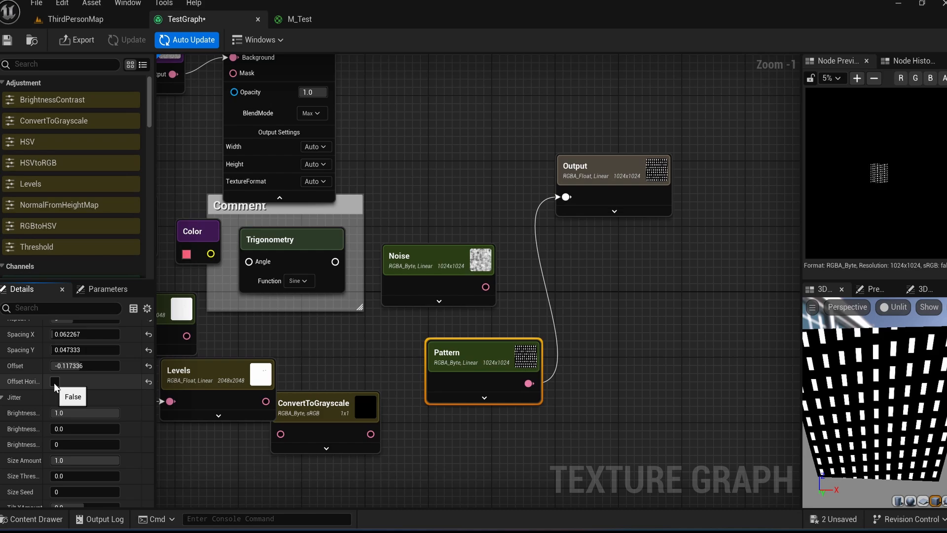
Try the pattern's jitter brightness, size, tilt and angle values, resetting the size and tilt changes.
{"action": "left_click_drag", "start_coordinate": [74, 413], "coordinate": [71, 413]}
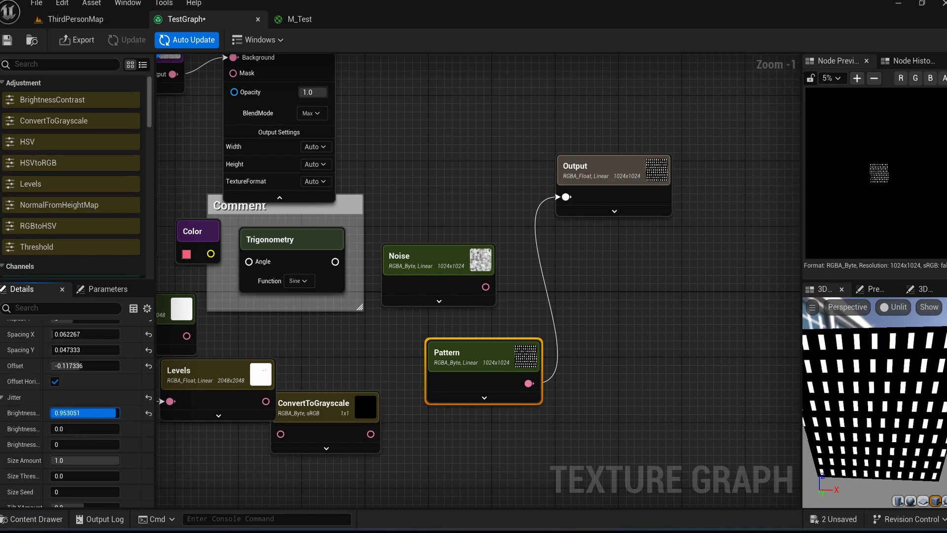
{"action": "scroll", "coordinate": [77, 427], "scroll_direction": "down", "scroll_amount": 3}
{"action": "left_click_drag", "start_coordinate": [74, 376], "coordinate": [119, 361]}
{"action": "left_click", "coordinate": [148, 377]}
{"action": "left_click", "coordinate": [148, 361]}
{"action": "left_click_drag", "start_coordinate": [72, 440], "coordinate": [74, 440]}
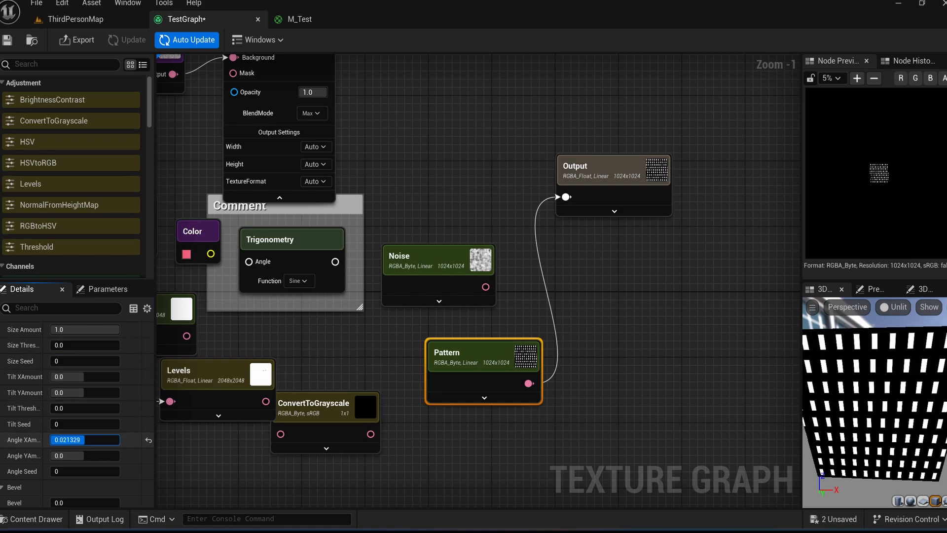
Try a bevel of about 0.46 with a bevel curve of about 0.12 on the Pattern node.
{"action": "scroll", "coordinate": [126, 478], "scroll_direction": "down", "scroll_amount": 5}
{"action": "left_click_drag", "start_coordinate": [74, 406], "coordinate": [74, 390]}
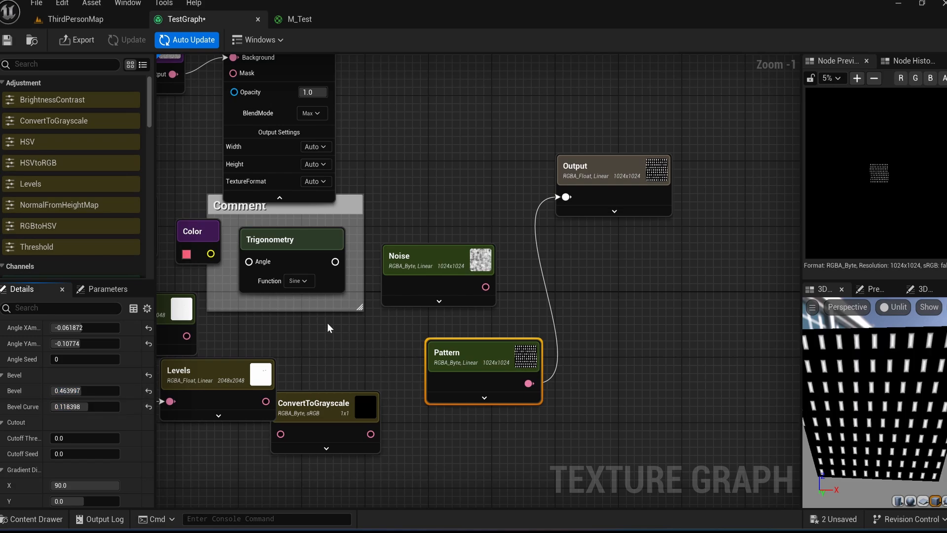
{"action": "scroll", "coordinate": [84, 466], "scroll_direction": "down", "scroll_amount": 1}
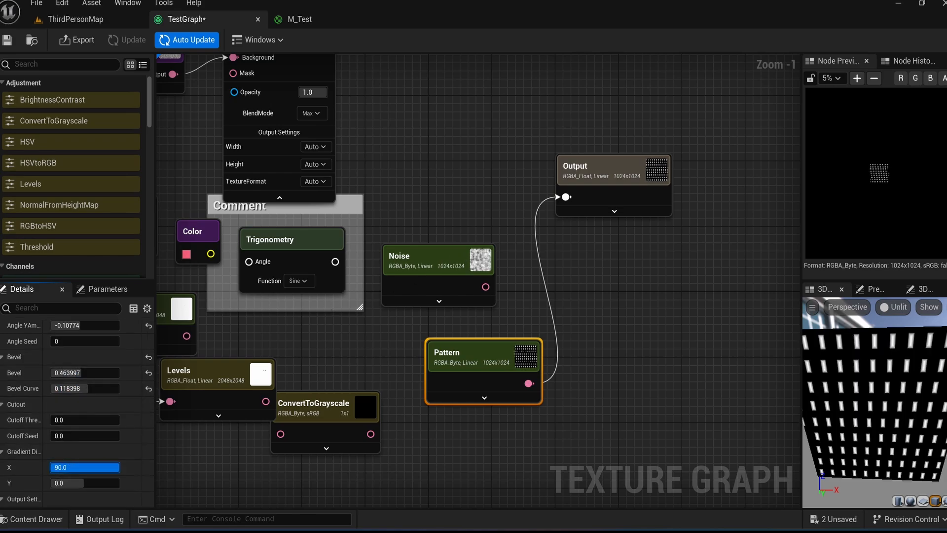
Change the pattern type to Circle and reset its placement values to default.
{"action": "scroll", "coordinate": [79, 414], "scroll_direction": "up", "scroll_amount": 8}
{"action": "left_click", "coordinate": [84, 327]}
{"action": "left_click", "coordinate": [77, 346]}
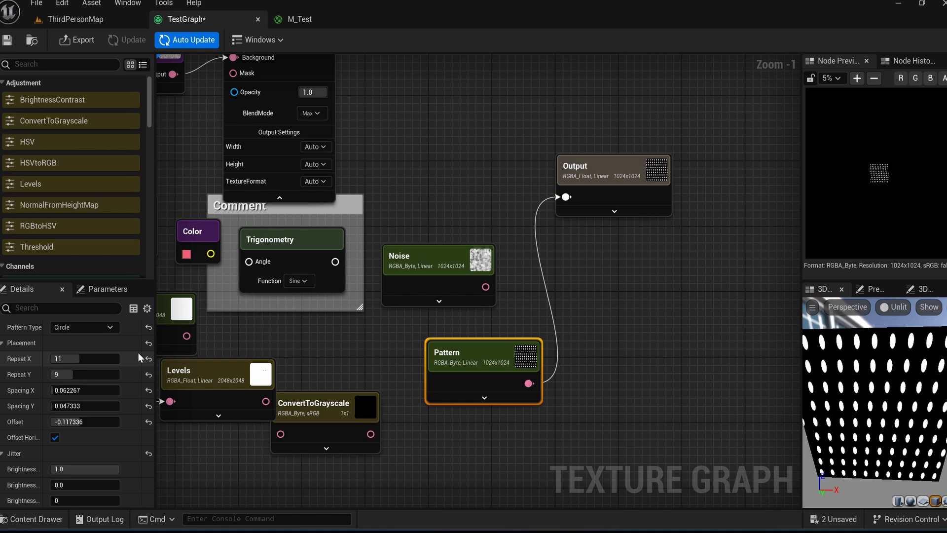
{"action": "left_click", "coordinate": [148, 343]}
Try a gradient direction Y of about 38.4 and a cutoff seed of about 22.4 on the Circle pattern.
{"action": "scroll", "coordinate": [147, 431], "scroll_direction": "down", "scroll_amount": 3}
{"action": "scroll", "coordinate": [147, 397], "scroll_direction": "down", "scroll_amount": 9}
{"action": "scroll", "coordinate": [132, 378], "scroll_direction": "down", "scroll_amount": 2}
{"action": "left_click_drag", "start_coordinate": [76, 435], "coordinate": [106, 436]}
{"action": "left_click_drag", "start_coordinate": [76, 388], "coordinate": [86, 388]}
{"action": "scroll", "coordinate": [88, 385], "scroll_direction": "up", "scroll_amount": 14}
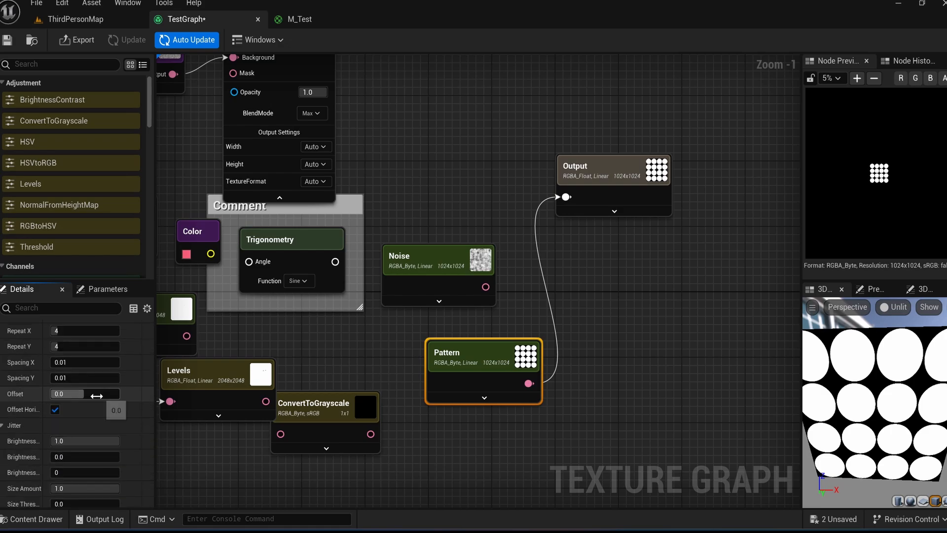
Switch the pattern type to Checker and try a bevel of about 0.25.
{"action": "mouse_move", "coordinate": [89, 359]}
{"action": "left_mouse_down"}
{"action": "mouse_move", "coordinate": [102, 359]}
{"action": "mouse_move", "coordinate": [88, 359]}
{"action": "left_mouse_up"}
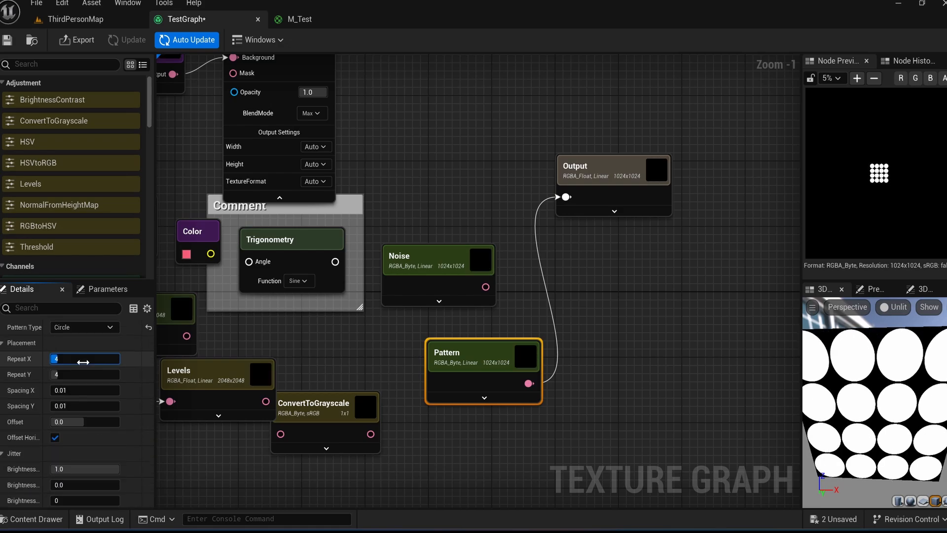
{"action": "left_click", "coordinate": [108, 328]}
{"action": "left_click", "coordinate": [93, 325]}
{"action": "scroll", "coordinate": [123, 403], "scroll_direction": "down", "scroll_amount": 10}
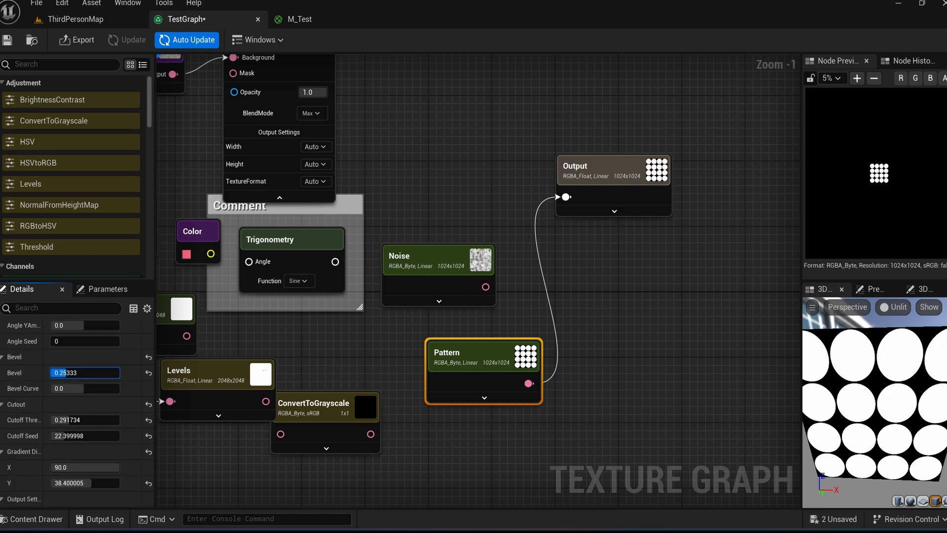
{"action": "scroll", "coordinate": [76, 365], "scroll_direction": "up", "scroll_amount": 10}
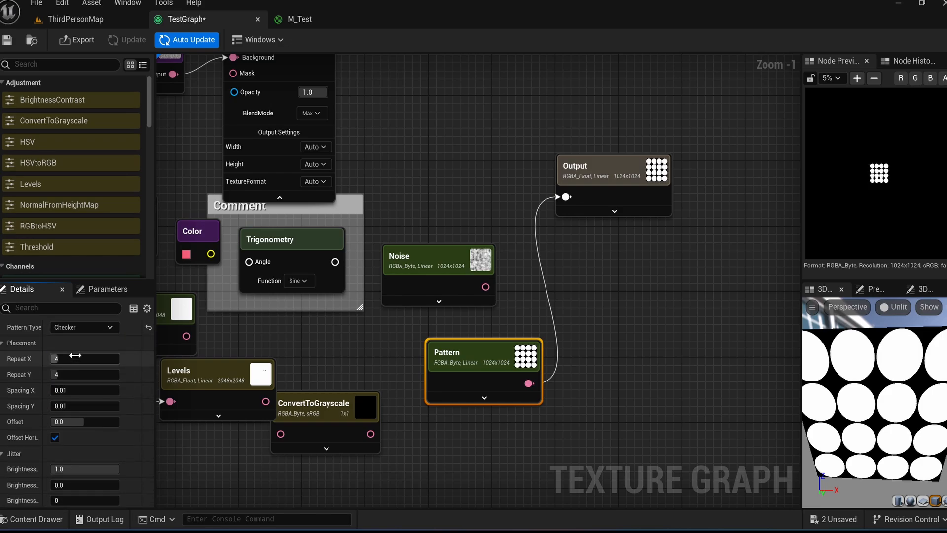
Switch the pattern type to Gradient and try Repeat X 14, Repeat Y 12 and an offset of about 0.08.
{"action": "left_click", "coordinate": [99, 327]}
{"action": "left_click", "coordinate": [74, 363]}
{"action": "left_click_drag", "start_coordinate": [72, 361], "coordinate": [101, 361]}
{"action": "left_click_drag", "start_coordinate": [73, 373], "coordinate": [97, 374]}
{"action": "scroll", "coordinate": [69, 382], "scroll_direction": "down", "scroll_amount": 5}
{"action": "scroll", "coordinate": [68, 385], "scroll_direction": "up", "scroll_amount": 2}
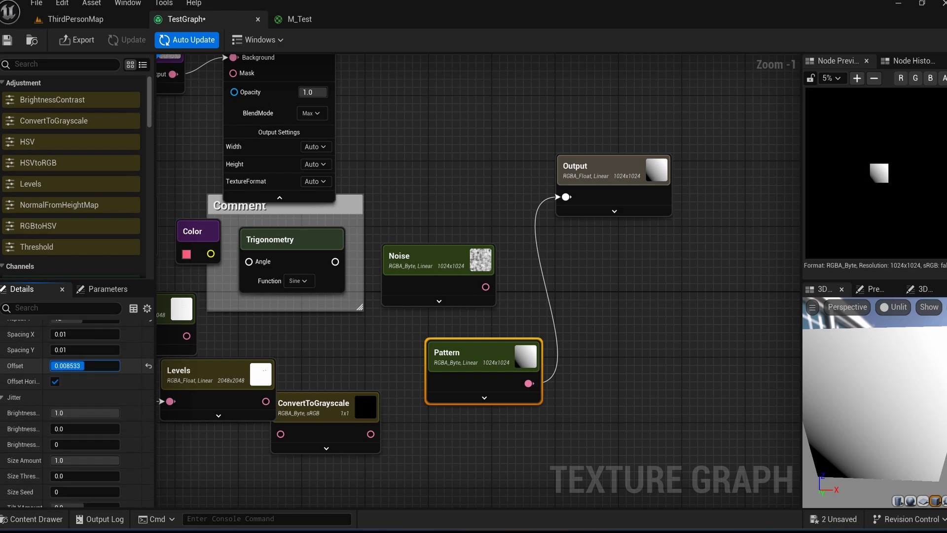
Try a cutoff threshold of about 0.53, reset the cutout values, and set the gradient direction Y to -180.
{"action": "scroll", "coordinate": [79, 379], "scroll_direction": "down", "scroll_amount": 10}
{"action": "left_click_drag", "start_coordinate": [82, 382], "coordinate": [86, 382]}
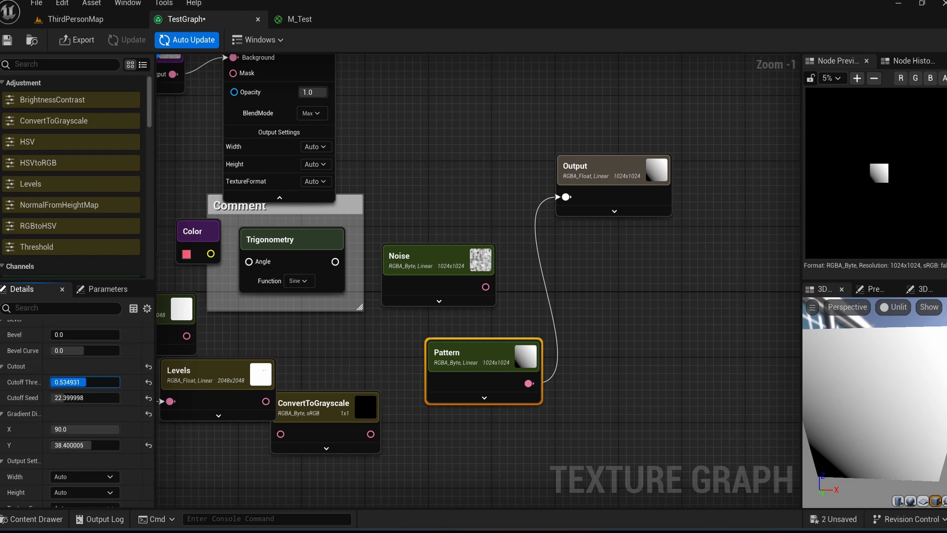
{"action": "left_click", "coordinate": [148, 367]}
{"action": "left_click", "coordinate": [148, 445]}
{"action": "scroll", "coordinate": [136, 424], "scroll_direction": "down", "scroll_amount": 1}
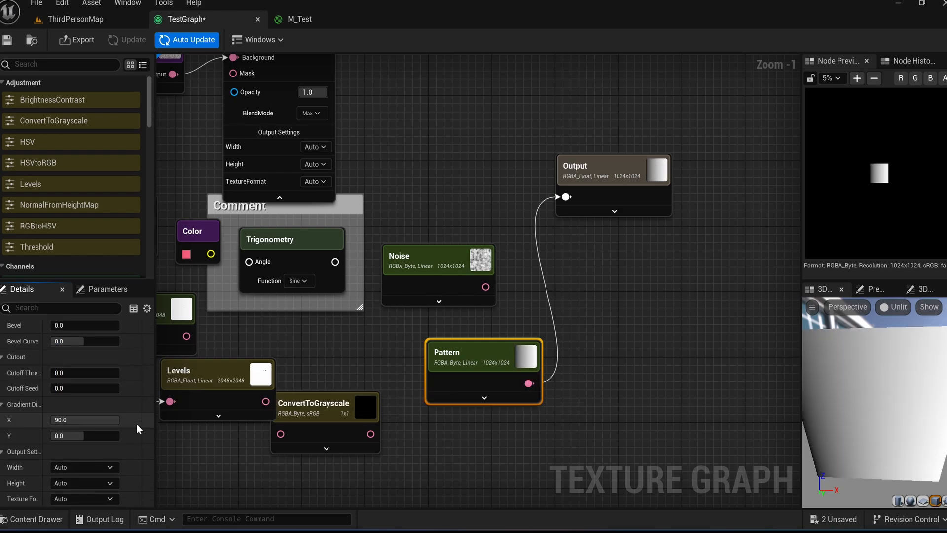
{"action": "left_click_drag", "start_coordinate": [99, 436], "coordinate": [50, 436]}
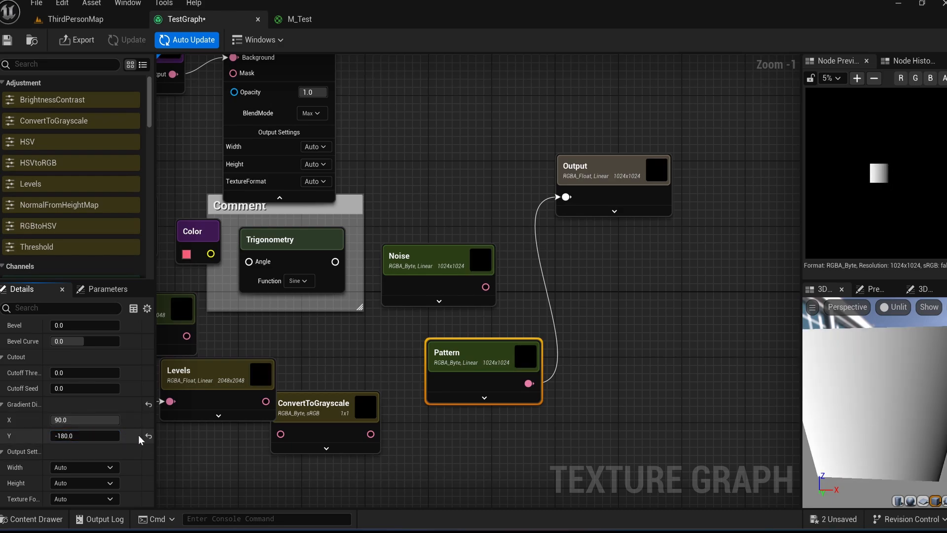
Set the pattern type back to Square and reset its placement values to default.
{"action": "scroll", "coordinate": [119, 431], "scroll_direction": "up", "scroll_amount": 6}
{"action": "scroll", "coordinate": [119, 430], "scroll_direction": "up", "scroll_amount": 8}
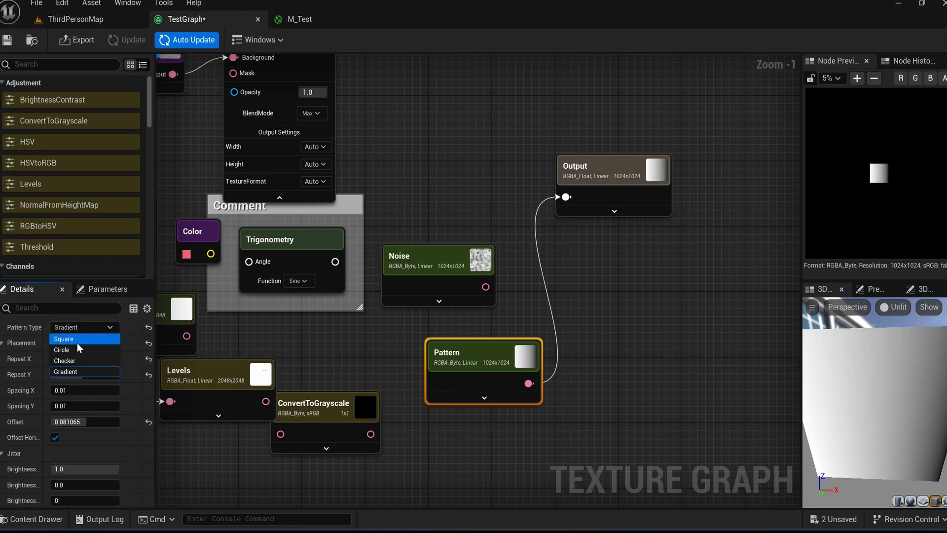
{"action": "left_click", "coordinate": [77, 345]}
{"action": "scroll", "coordinate": [95, 377], "scroll_direction": "down", "scroll_amount": 3}
{"action": "scroll", "coordinate": [95, 377], "scroll_direction": "up", "scroll_amount": 3}
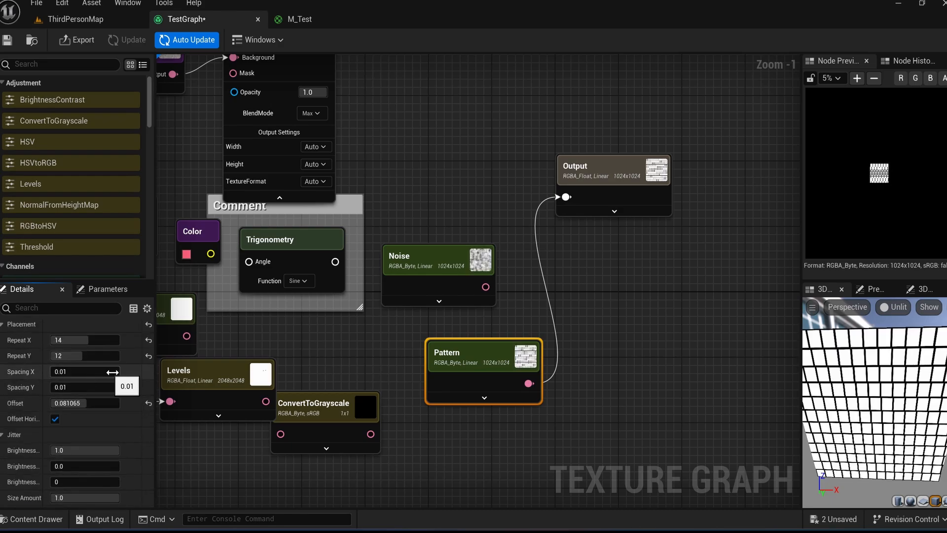
{"action": "left_click", "coordinate": [147, 350]}
Set the Square pattern's bevel to about 0.16 and inspect it from another angle in the 3D preview.
{"action": "scroll", "coordinate": [124, 366], "scroll_direction": "down", "scroll_amount": 10}
{"action": "left_click_drag", "start_coordinate": [76, 374], "coordinate": [91, 371]}
{"action": "mouse_move", "coordinate": [895, 369]}
{"action": "left_mouse_down"}
{"action": "mouse_move", "coordinate": [858, 371]}
{"action": "mouse_move", "coordinate": [877, 363]}
{"action": "left_mouse_up"}
{"action": "scroll", "coordinate": [916, 169], "scroll_direction": "up", "scroll_amount": 17}
Add a NormalFromHeightMap node fed by the Pattern node and connect its result to the Output node.
{"action": "left_click_drag", "start_coordinate": [528, 384], "coordinate": [608, 324]}
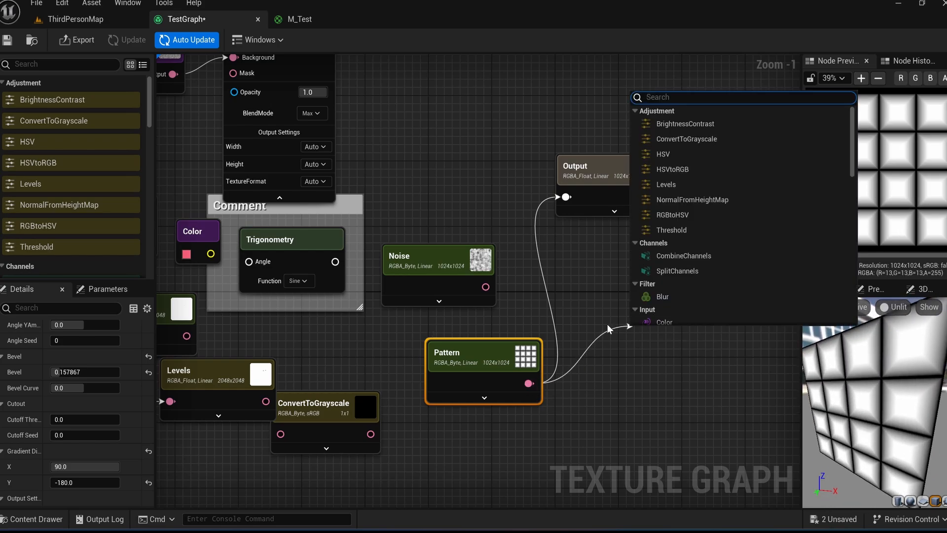
{"action": "type", "text": "norm"}
{"action": "left_click", "coordinate": [715, 124]}
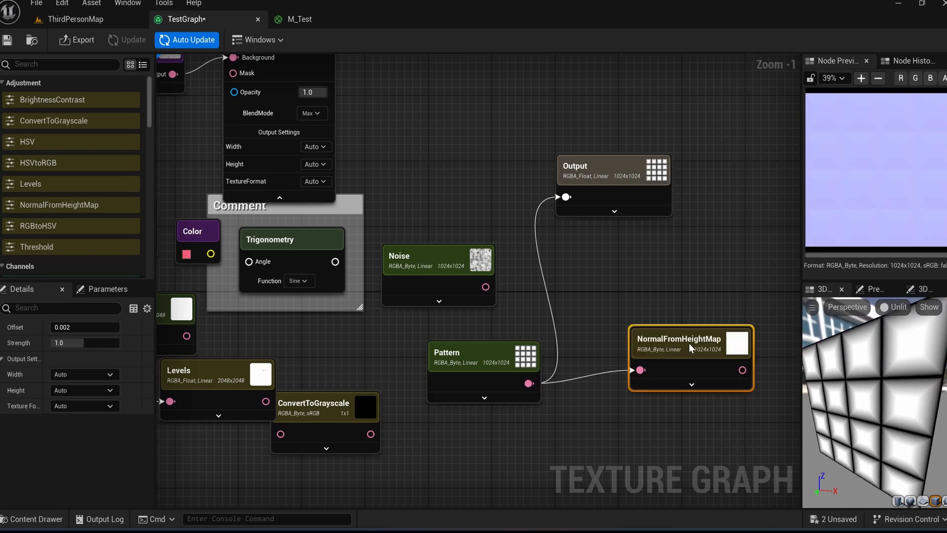
{"action": "left_click_drag", "start_coordinate": [569, 199], "coordinate": [566, 197]}
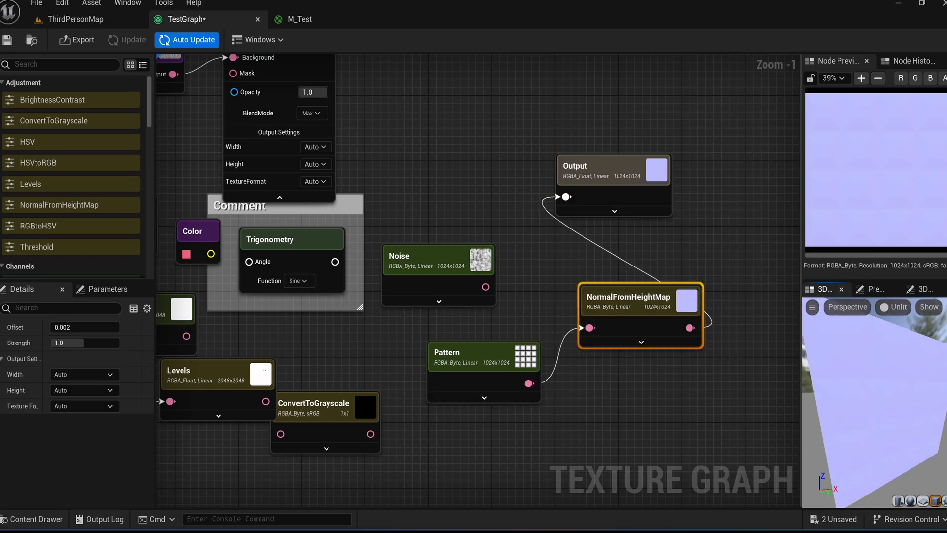
{"action": "mouse_move", "coordinate": [878, 394]}
{"action": "left_mouse_down"}
{"action": "mouse_move", "coordinate": [912, 402]}
{"action": "mouse_move", "coordinate": [878, 397]}
{"action": "left_mouse_up"}
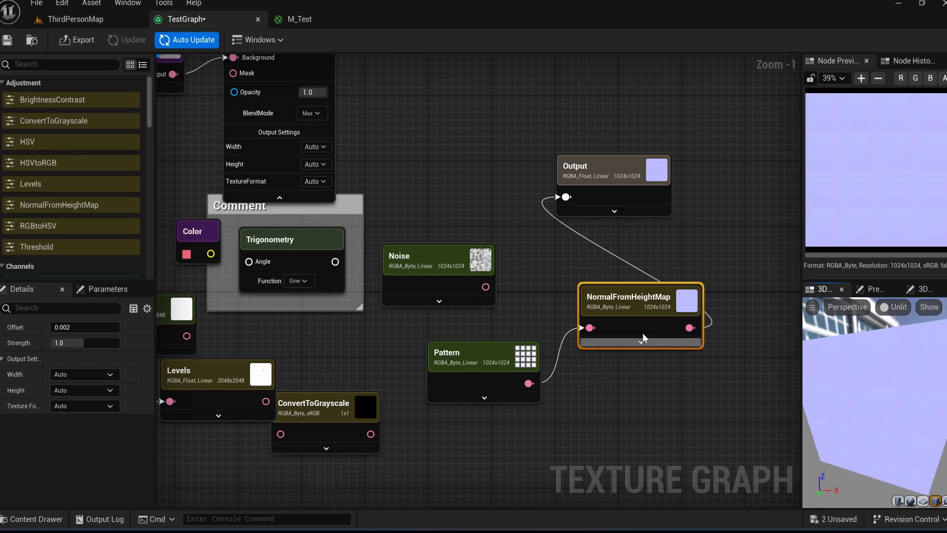
Move the Output node clear of NormalFromHeightMap and set the NormalFromHeightMap output width and height to 4096.
{"action": "left_click_drag", "start_coordinate": [610, 185], "coordinate": [665, 177]}
{"action": "right_click_drag", "start_coordinate": [664, 184], "coordinate": [575, 127]}
{"action": "left_click_drag", "start_coordinate": [575, 130], "coordinate": [606, 106]}
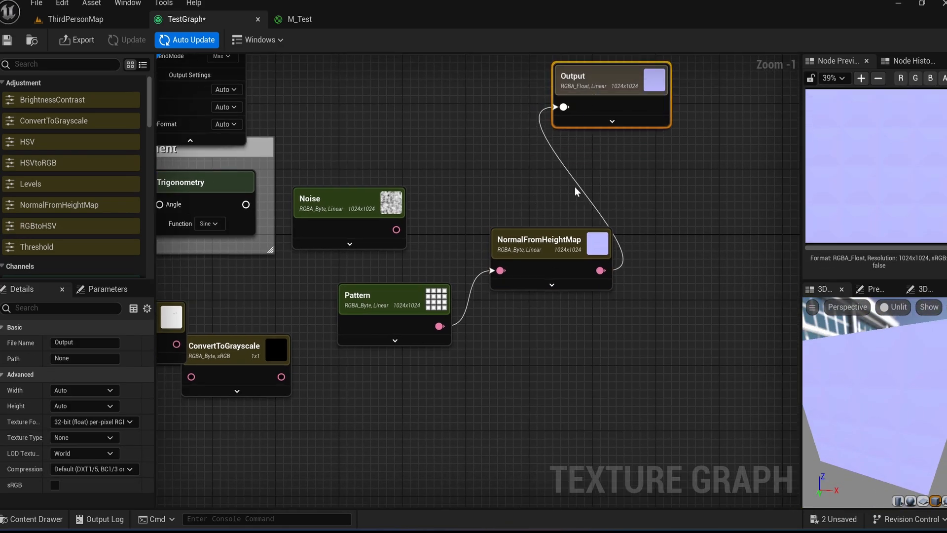
{"action": "left_click", "coordinate": [542, 250]}
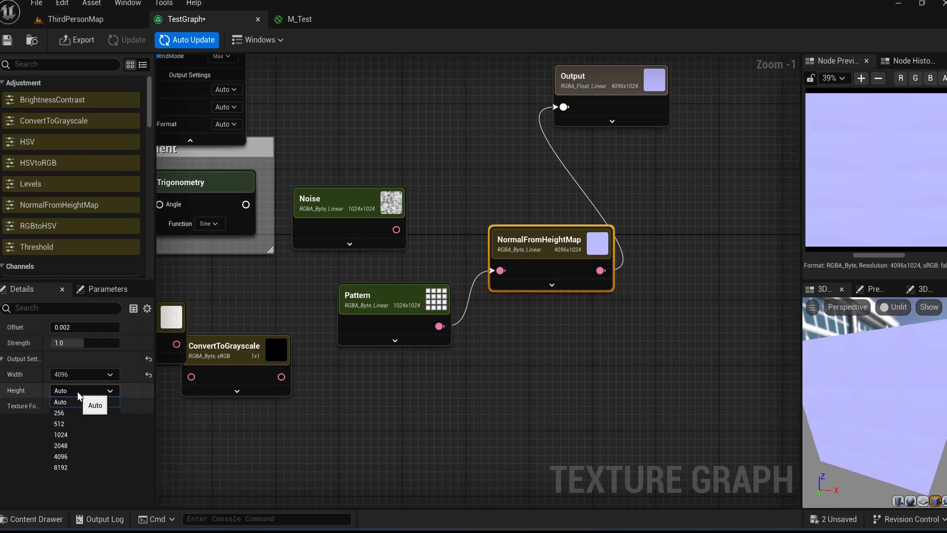
{"action": "left_click", "coordinate": [67, 457]}
Set the NormalFromHeightMap strength to 2.0, increase its offset, and check the relief in the 3D preview.
{"action": "left_click", "coordinate": [83, 343]}
{"action": "key", "text": "Return"}
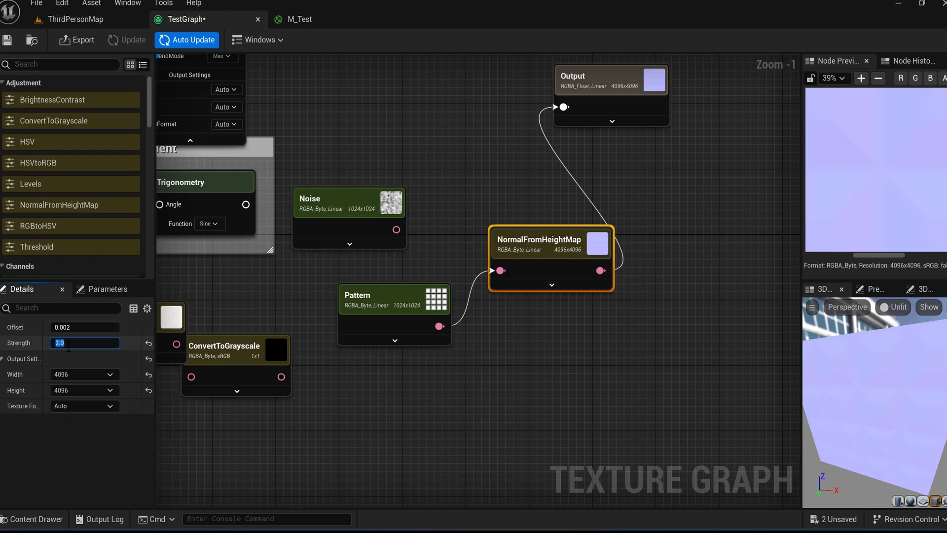
{"action": "left_click_drag", "start_coordinate": [100, 327], "coordinate": [104, 327]}
{"action": "mouse_move", "coordinate": [920, 393]}
{"action": "left_mouse_down"}
{"action": "mouse_move", "coordinate": [887, 393]}
{"action": "mouse_move", "coordinate": [919, 393]}
{"action": "left_mouse_up"}
Move the Output node farther away from NormalFromHeightMap to make room in the graph.
{"action": "scroll", "coordinate": [687, 287], "scroll_direction": "down", "scroll_amount": 2}
{"action": "right_click_drag", "start_coordinate": [687, 288], "coordinate": [581, 314]}
{"action": "left_click_drag", "start_coordinate": [544, 184], "coordinate": [587, 178]}
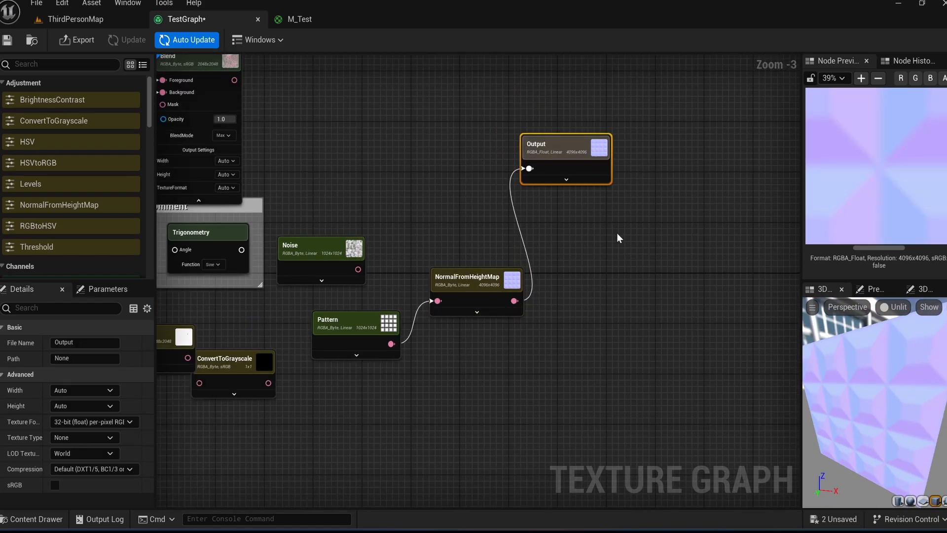
Add a second Output node below the existing Output node and give it the file name Second.
{"action": "right_click", "coordinate": [619, 238]}
{"action": "type", "text": "out"}
{"action": "left_click", "coordinate": [645, 266]}
{"action": "left_click", "coordinate": [84, 342]}
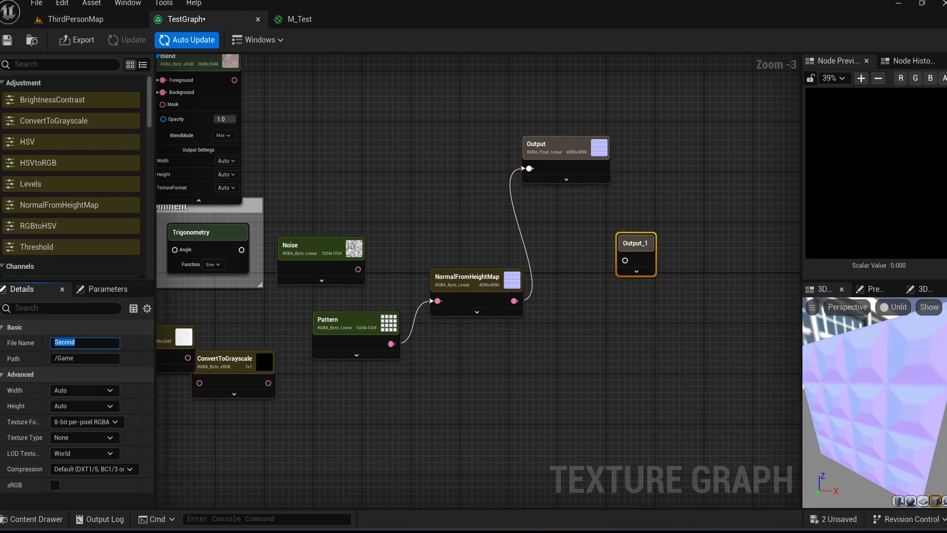
Add a Shape node below the second Output node, set its shape type to Segment and connect it to Output_1.
{"action": "left_click", "coordinate": [557, 295]}
{"action": "right_click", "coordinate": [557, 295]}
{"action": "left_click_drag", "start_coordinate": [780, 141], "coordinate": [761, 285]}
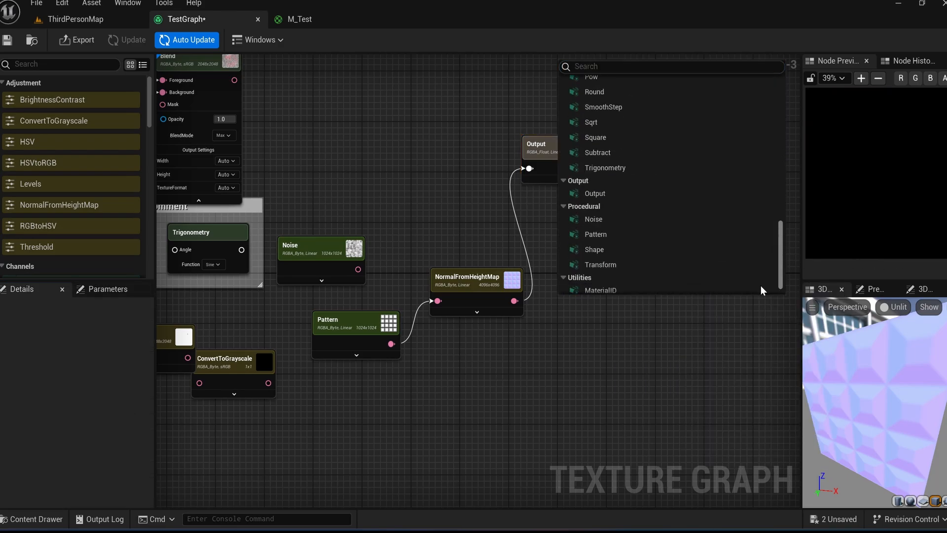
{"action": "left_click", "coordinate": [605, 249]}
{"action": "left_click", "coordinate": [84, 327]}
{"action": "left_click", "coordinate": [85, 345]}
{"action": "left_click_drag", "start_coordinate": [639, 329], "coordinate": [624, 260]}
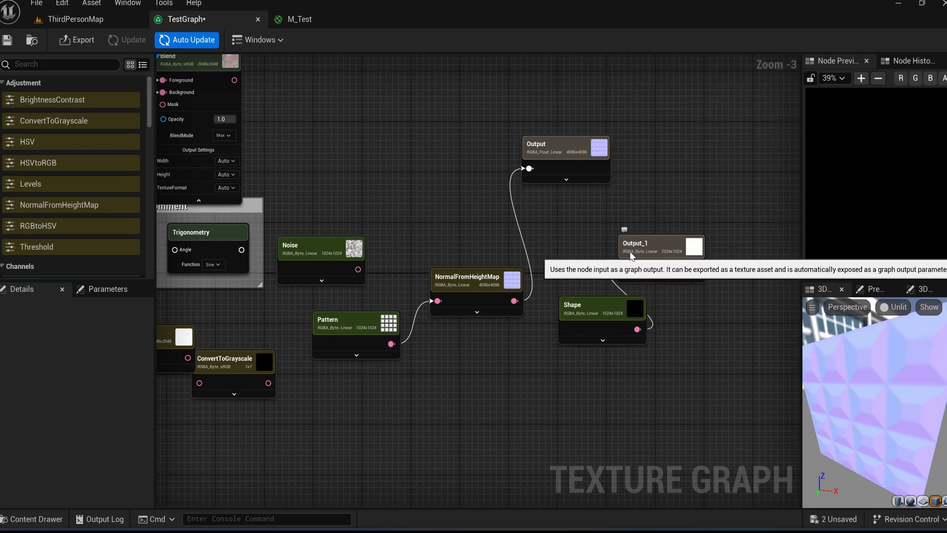
Check the 3D preview's material mapping source, and rearrange the Output_1 and Shape nodes to make room for their connection.
{"action": "left_click", "coordinate": [636, 243]}
{"action": "left_click", "coordinate": [870, 289]}
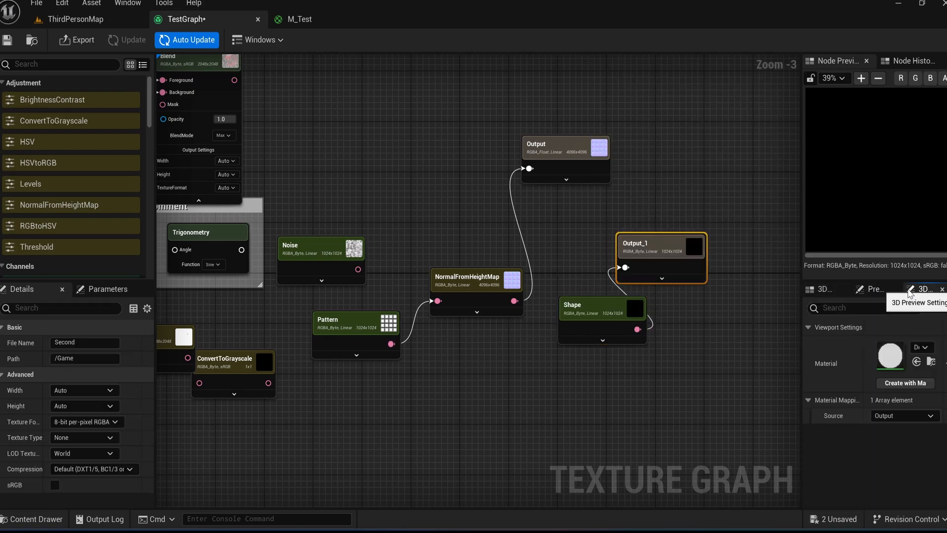
{"action": "left_click", "coordinate": [823, 289]}
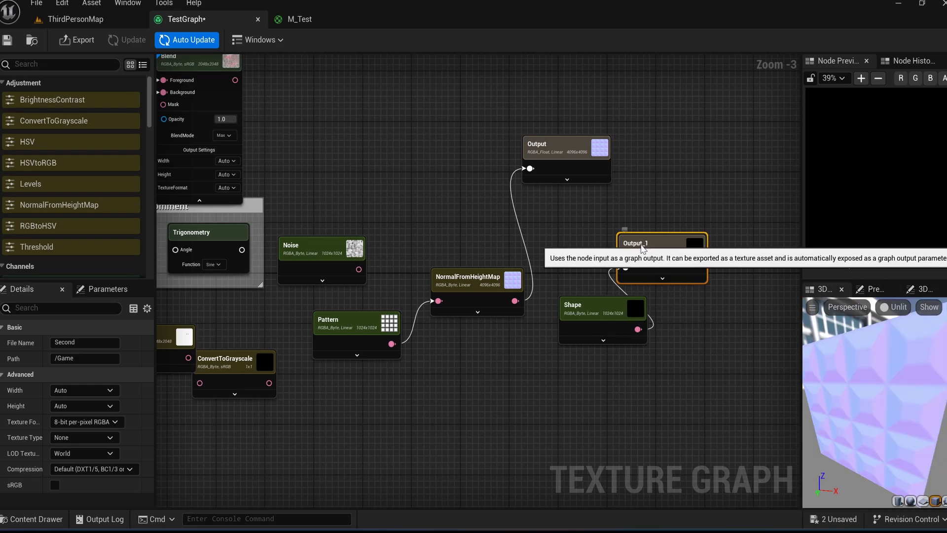
{"action": "left_click_drag", "start_coordinate": [641, 244], "coordinate": [625, 201]}
{"action": "left_click_drag", "start_coordinate": [605, 325], "coordinate": [514, 347]}
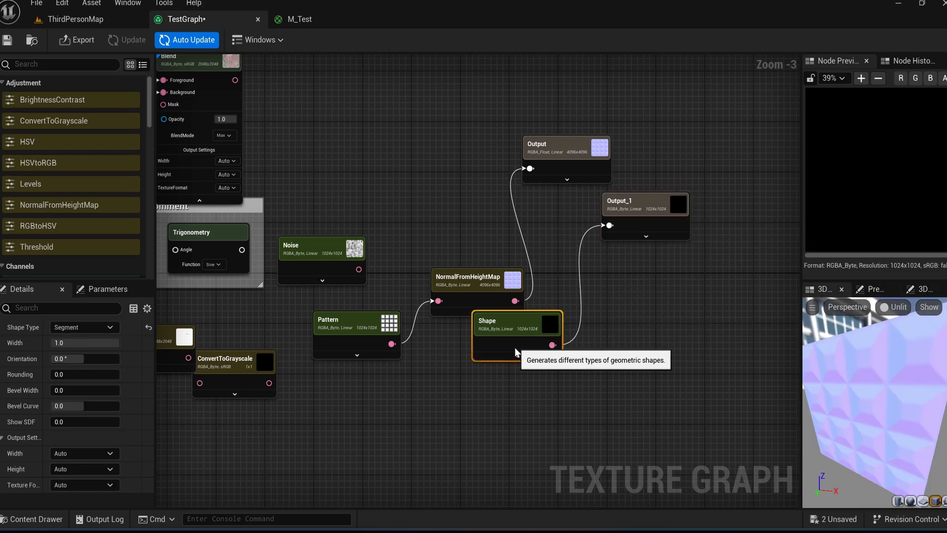
Review the profile and environment settings of the preview scene, and return to the 3D preview.
{"action": "left_click", "coordinate": [871, 291]}
{"action": "scroll", "coordinate": [839, 399], "scroll_direction": "down", "scroll_amount": 3}
{"action": "scroll", "coordinate": [838, 399], "scroll_direction": "up", "scroll_amount": 3}
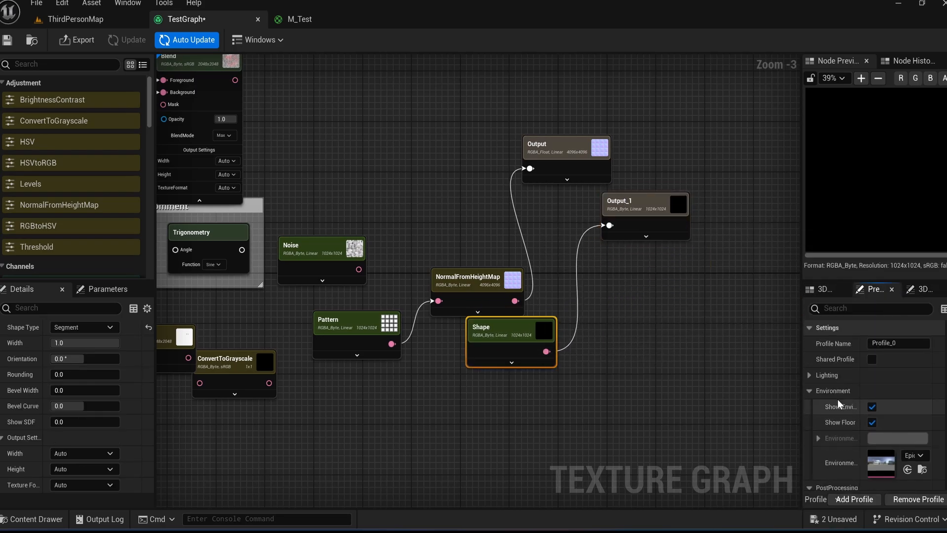
{"action": "left_click", "coordinate": [817, 289]}
Reroute NormalFromHeightMap to Output_1, connect Shape to the first Output node and place Shape beside it.
{"action": "left_click_drag", "start_coordinate": [529, 169], "coordinate": [611, 226], "text": "ctrl"}
{"action": "left_click_drag", "start_coordinate": [547, 351], "coordinate": [530, 165]}
{"action": "left_click", "coordinate": [520, 362]}
{"action": "left_click_drag", "start_coordinate": [520, 361], "coordinate": [453, 186]}
Try the Circle shape type on the Shape node and check it in the 3D preview.
{"action": "left_click", "coordinate": [91, 326]}
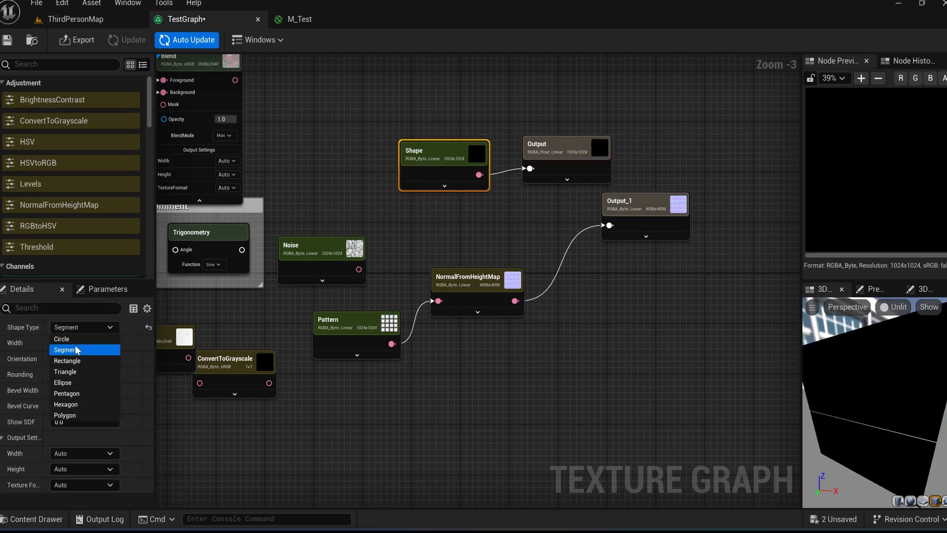
{"action": "left_click", "coordinate": [73, 339]}
{"action": "right_click_drag", "start_coordinate": [465, 221], "coordinate": [537, 258]}
{"action": "right_click_drag", "start_coordinate": [894, 355], "coordinate": [901, 363]}
Switch the Shape node back to Segment and rotate its orientation to about -137°.
{"action": "left_click", "coordinate": [84, 326]}
{"action": "left_click", "coordinate": [69, 347]}
{"action": "type", "text": "-148"}
{"action": "key", "text": "Return"}
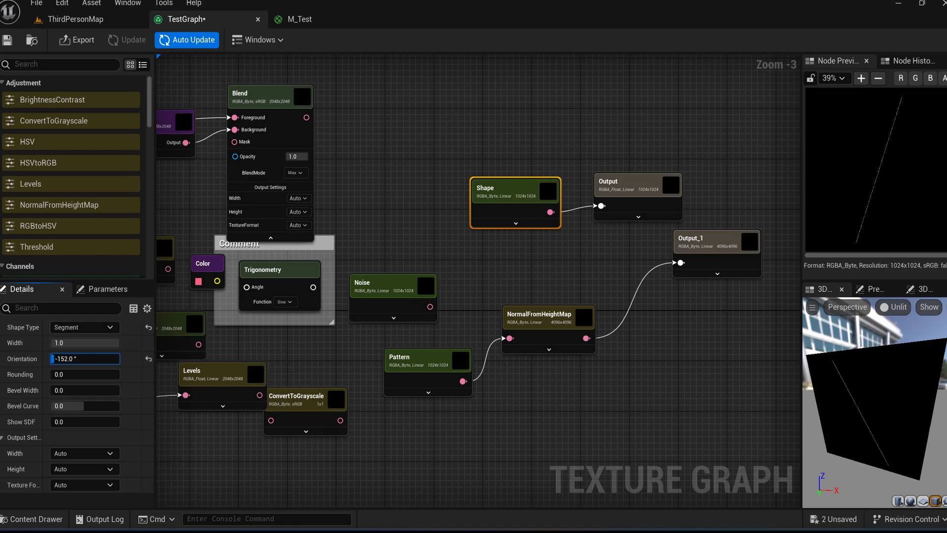
Set the segment's rounding to about 0.095 and bevel width to about 0.143, and try Show SDF at about 0.33 before returning it to 0.
{"action": "left_click_drag", "start_coordinate": [82, 374], "coordinate": [96, 389]}
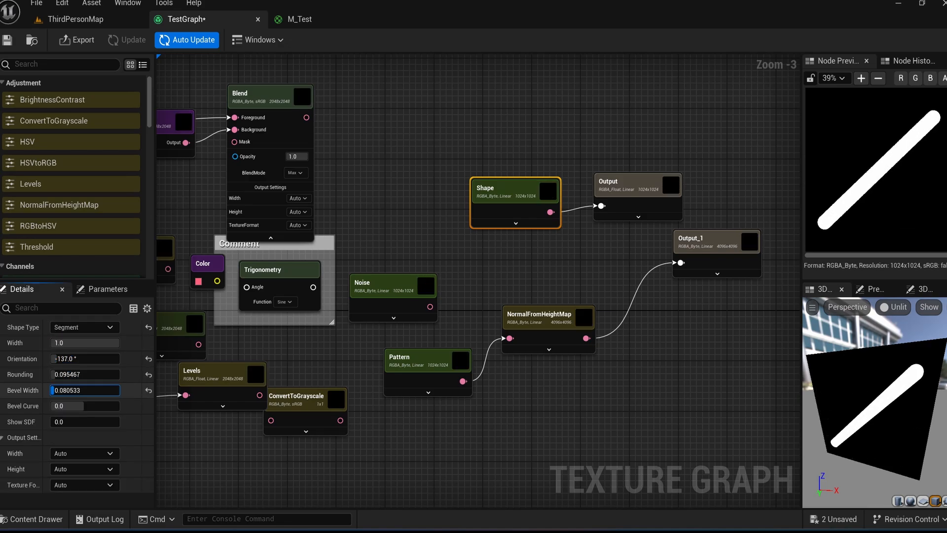
{"action": "left_click_drag", "start_coordinate": [56, 421], "coordinate": [79, 422]}
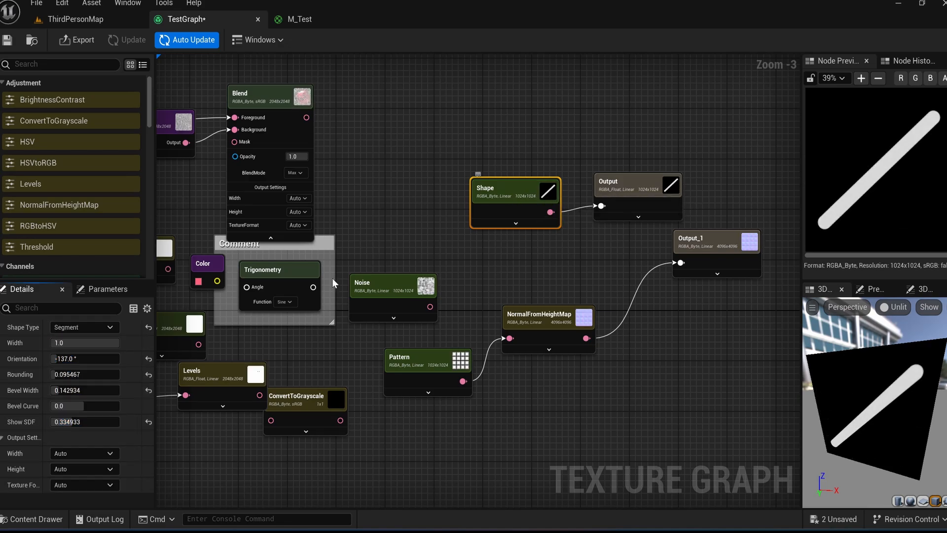
{"action": "left_click_drag", "start_coordinate": [72, 421], "coordinate": [51, 421]}
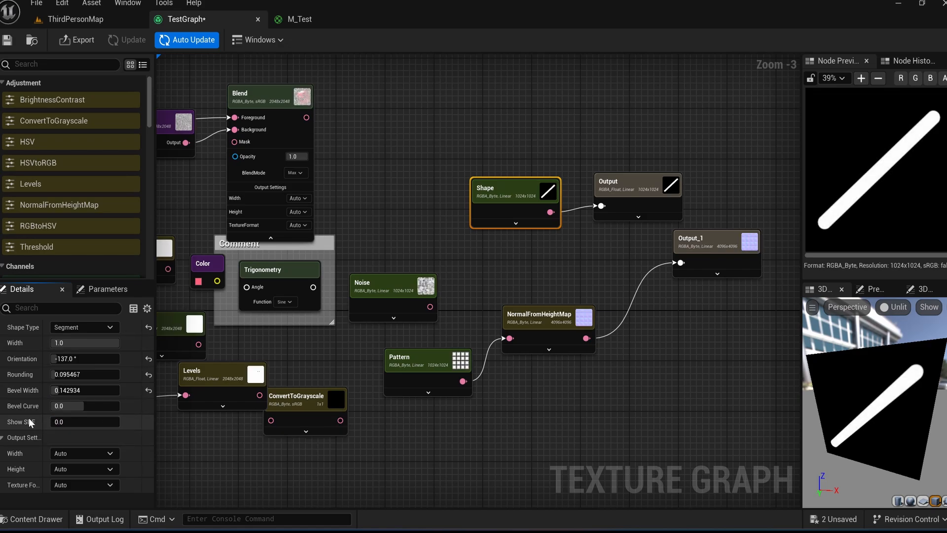
Move the Shape node clear of Output, switch its shape type to Rectangle, and reset its orientation and rounding to 0.
{"action": "left_click_drag", "start_coordinate": [493, 190], "coordinate": [481, 152]}
{"action": "left_click", "coordinate": [82, 327]}
{"action": "left_click", "coordinate": [69, 359]}
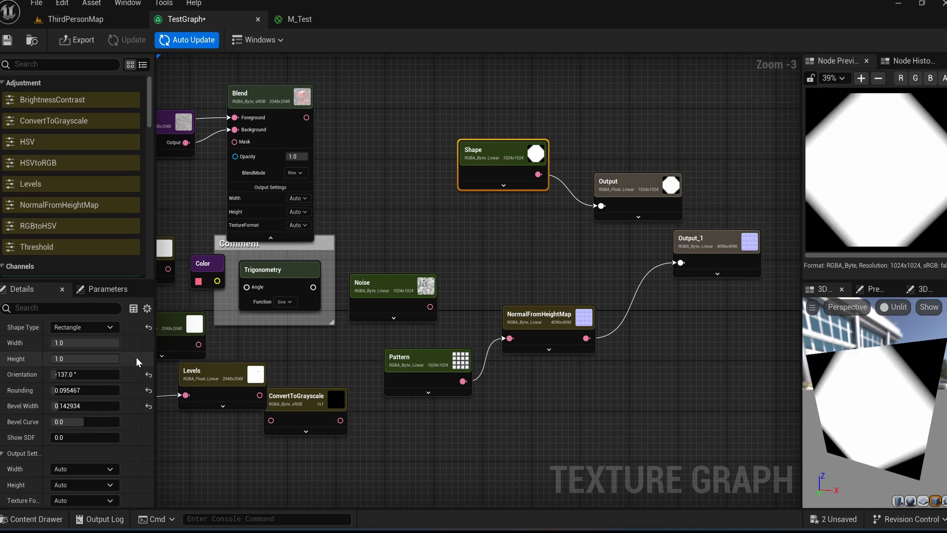
{"action": "left_click", "coordinate": [148, 327]}
{"action": "left_click", "coordinate": [82, 327]}
{"action": "left_click", "coordinate": [77, 364]}
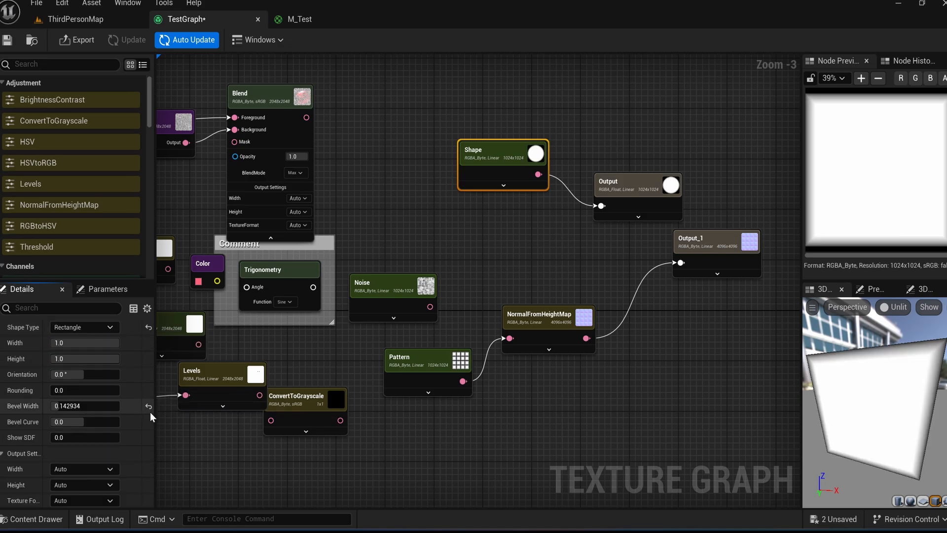
Try the Triangle, Ellipse, Pentagon and Hexagon shape types on the Shape node.
{"action": "left_click", "coordinate": [83, 327]}
{"action": "left_click", "coordinate": [74, 372]}
{"action": "left_click", "coordinate": [83, 327]}
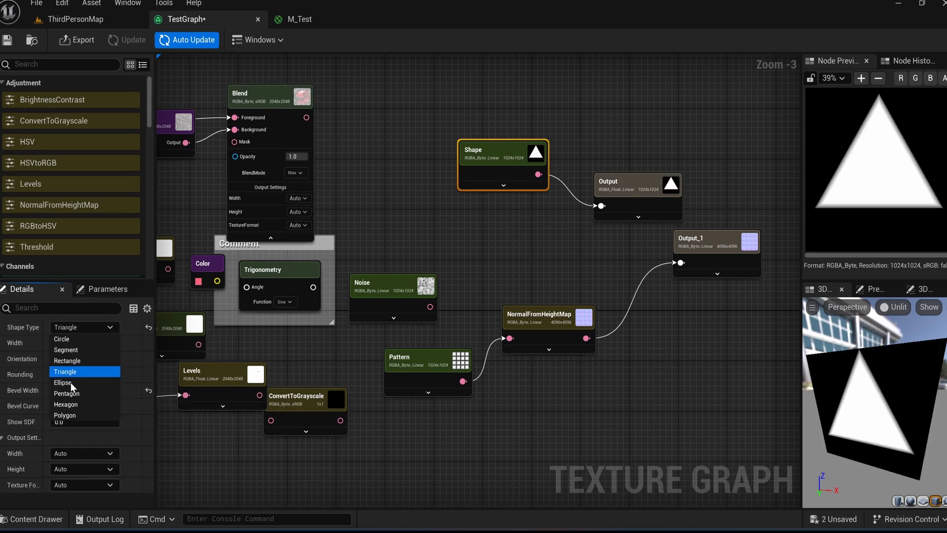
{"action": "left_click", "coordinate": [70, 383]}
{"action": "left_click", "coordinate": [79, 327]}
{"action": "left_click", "coordinate": [66, 393]}
{"action": "left_click", "coordinate": [83, 327]}
{"action": "left_click", "coordinate": [67, 404]}
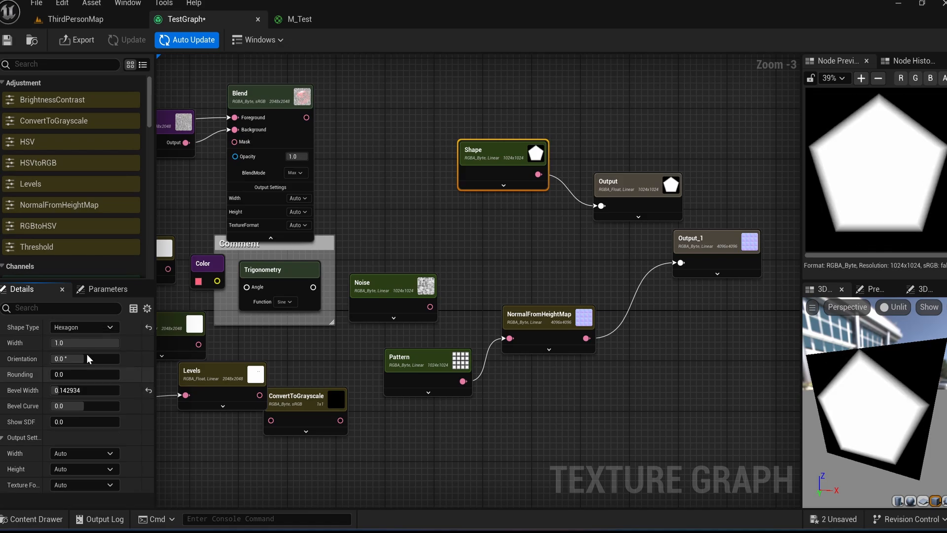
Make the Shape node a 12-sided Polygon with orientation 180°, bevel width about 0.47 and Show SDF about 0.48.
{"action": "left_click", "coordinate": [89, 328]}
{"action": "left_click", "coordinate": [80, 416]}
{"action": "left_click", "coordinate": [75, 343]}
{"action": "type", "text": "12"}
{"action": "key", "text": "Return"}
{"action": "mouse_move", "coordinate": [69, 375]}
{"action": "left_mouse_down"}
{"action": "mouse_move", "coordinate": [107, 375]}
{"action": "mouse_move", "coordinate": [74, 390]}
{"action": "left_mouse_up"}
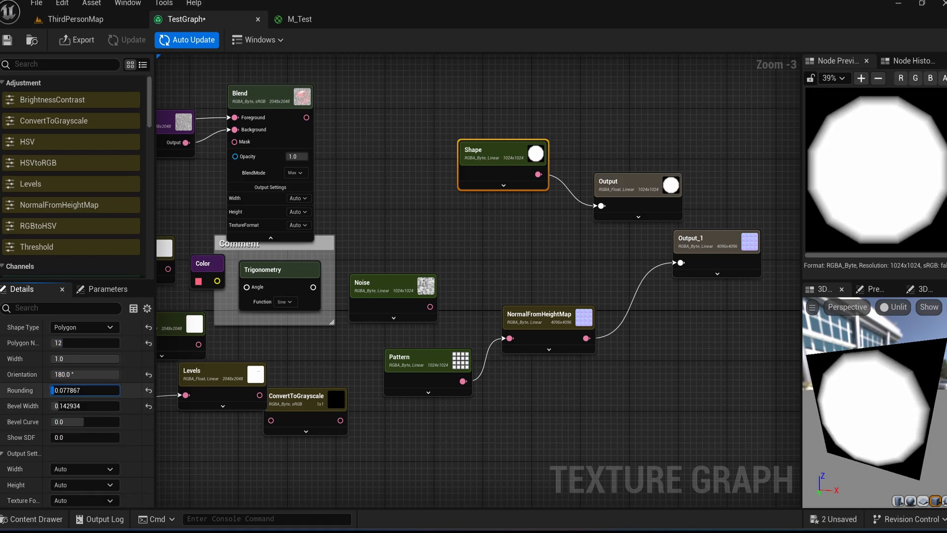
{"action": "left_click_drag", "start_coordinate": [53, 405], "coordinate": [92, 438]}
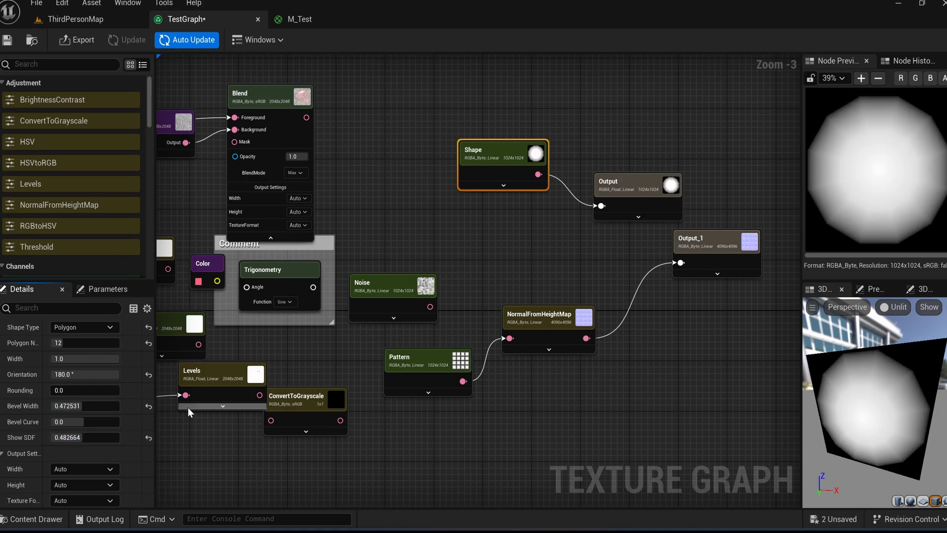
Add a Transform node, wire it between Shape and Output, and move Shape away to make room.
{"action": "right_click", "coordinate": [481, 199]}
{"action": "left_click_drag", "start_coordinate": [704, 283], "coordinate": [705, 413]}
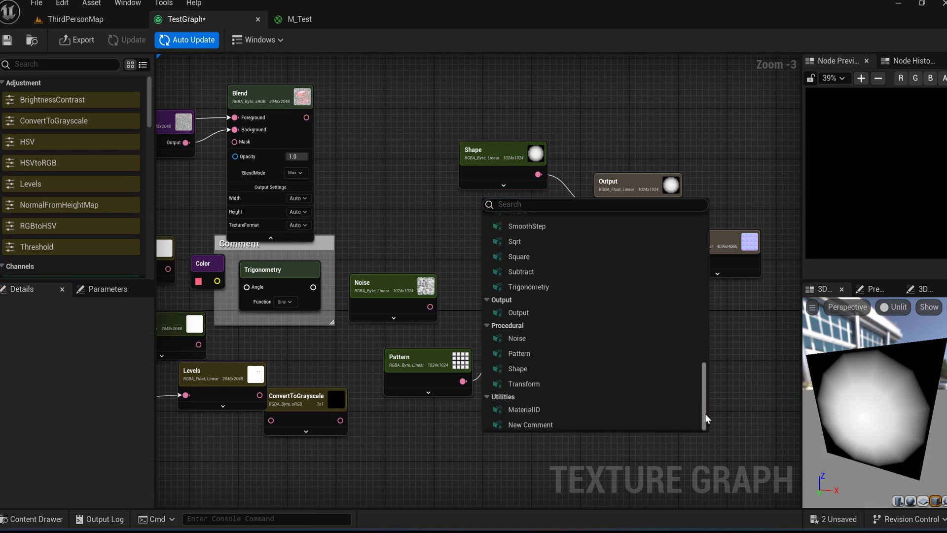
{"action": "left_click", "coordinate": [531, 383]}
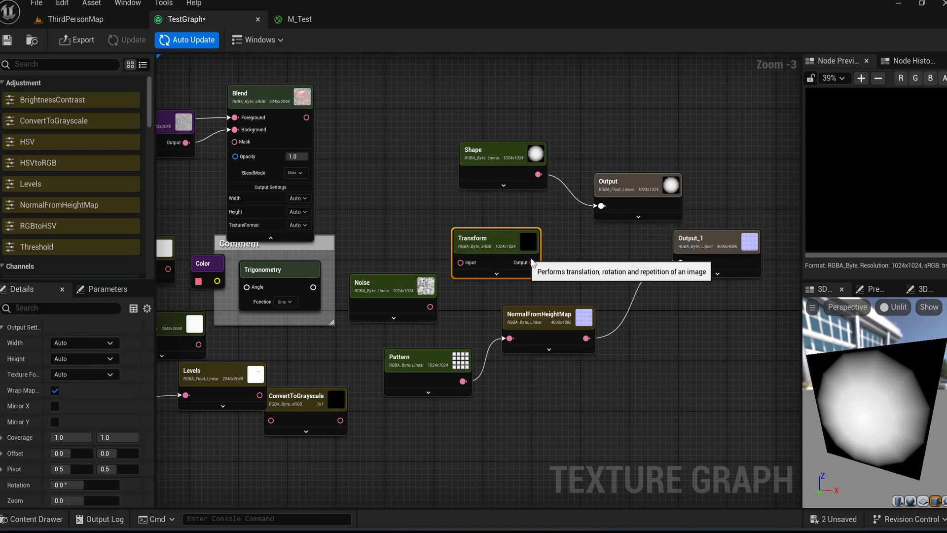
{"action": "left_click_drag", "start_coordinate": [535, 269], "coordinate": [599, 207]}
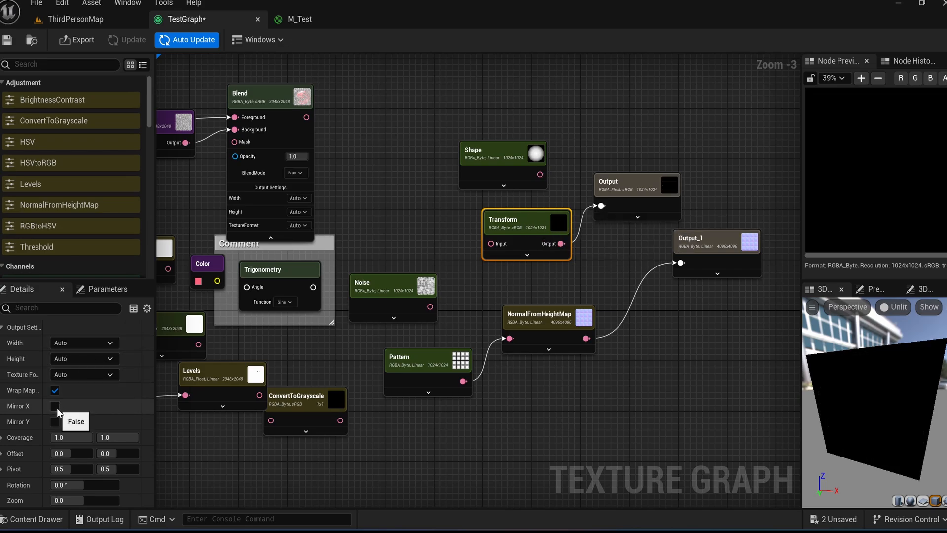
{"action": "left_click_drag", "start_coordinate": [539, 174], "coordinate": [492, 243]}
{"action": "left_click_drag", "start_coordinate": [479, 163], "coordinate": [382, 182]}
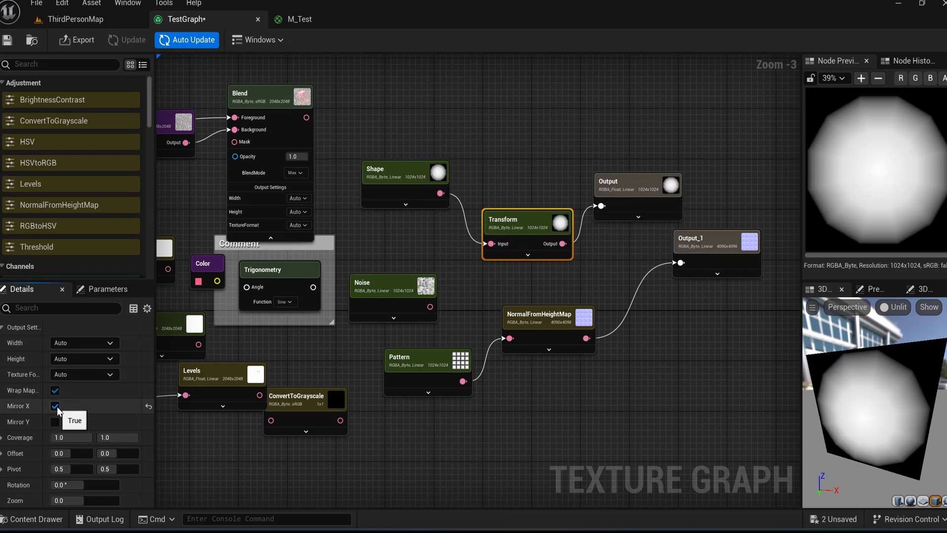
Try Transform coverage of about 0.50 by 0.47, X offset 0.23, X pivot 0.66 and rotation 7°, and reset coverage and offset.
{"action": "left_click_drag", "start_coordinate": [71, 437], "coordinate": [34, 437]}
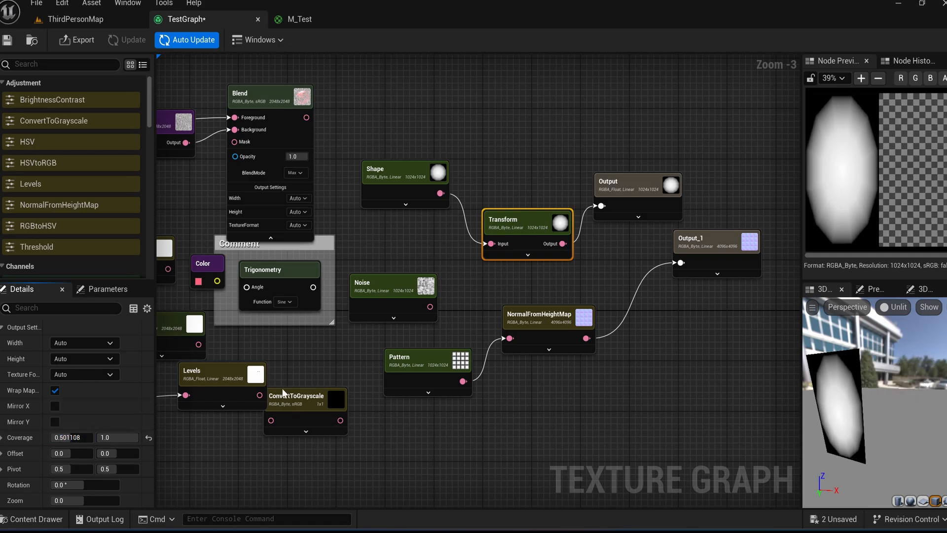
{"action": "left_click_drag", "start_coordinate": [121, 437], "coordinate": [85, 448]}
{"action": "scroll", "coordinate": [67, 483], "scroll_direction": "down", "scroll_amount": 2}
{"action": "scroll", "coordinate": [85, 448], "scroll_direction": "up", "scroll_amount": 2}
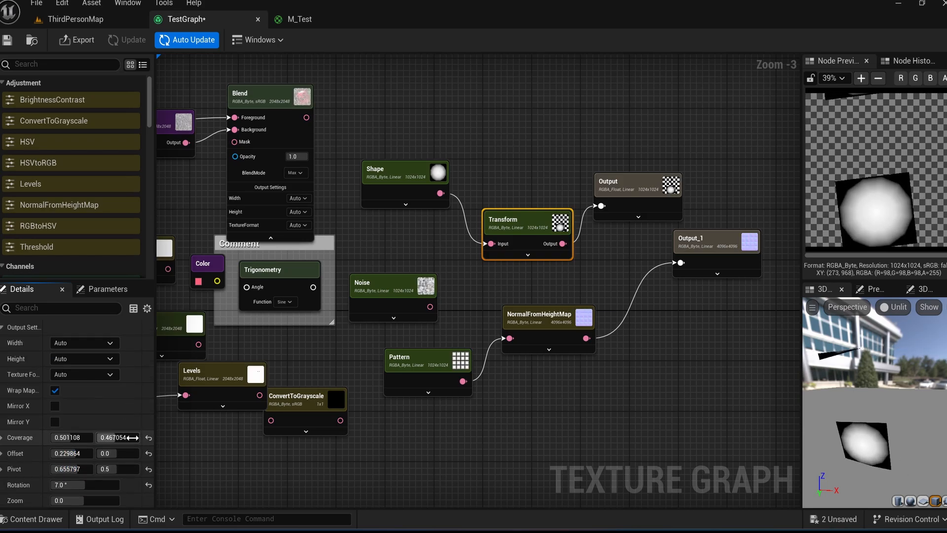
{"action": "left_click", "coordinate": [149, 437]}
{"action": "left_click", "coordinate": [149, 453]}
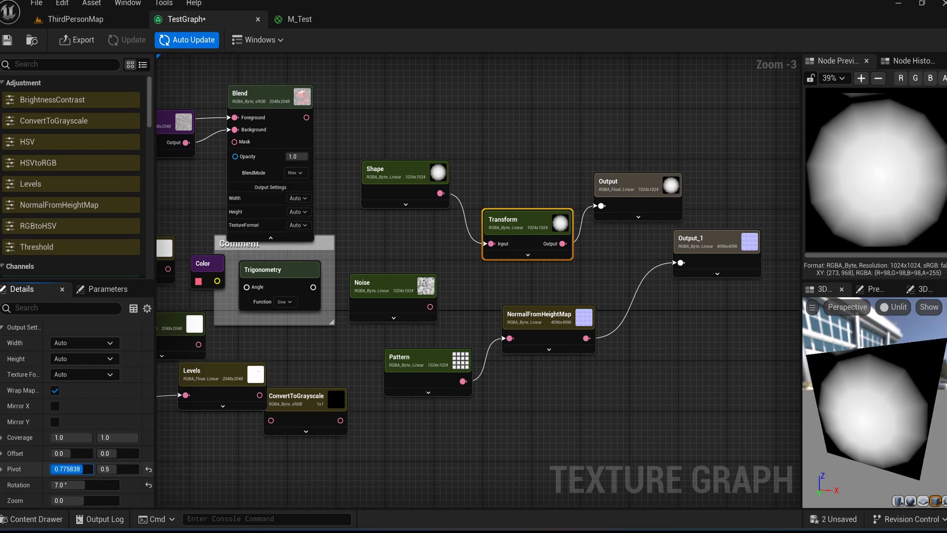
Set the Transform pivot to 1.0, 0.0, the rotation to 180° and the zoom to about -0.07.
{"action": "type", "text": "1"}
{"action": "key", "text": "Tab"}
{"action": "type", "text": "0.03881"}
{"action": "mouse_move", "coordinate": [98, 469]}
{"action": "left_mouse_down"}
{"action": "mouse_move", "coordinate": [99, 447]}
{"action": "mouse_move", "coordinate": [120, 447]}
{"action": "mouse_move", "coordinate": [75, 468]}
{"action": "mouse_move", "coordinate": [82, 464]}
{"action": "left_mouse_up"}
{"action": "scroll", "coordinate": [92, 478], "scroll_direction": "down", "scroll_amount": 2}
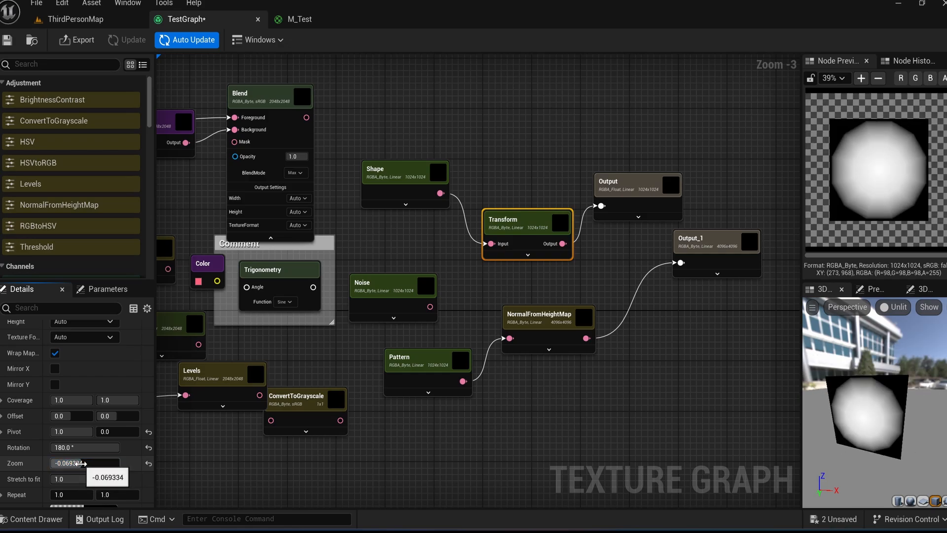
{"action": "left_click", "coordinate": [78, 479]}
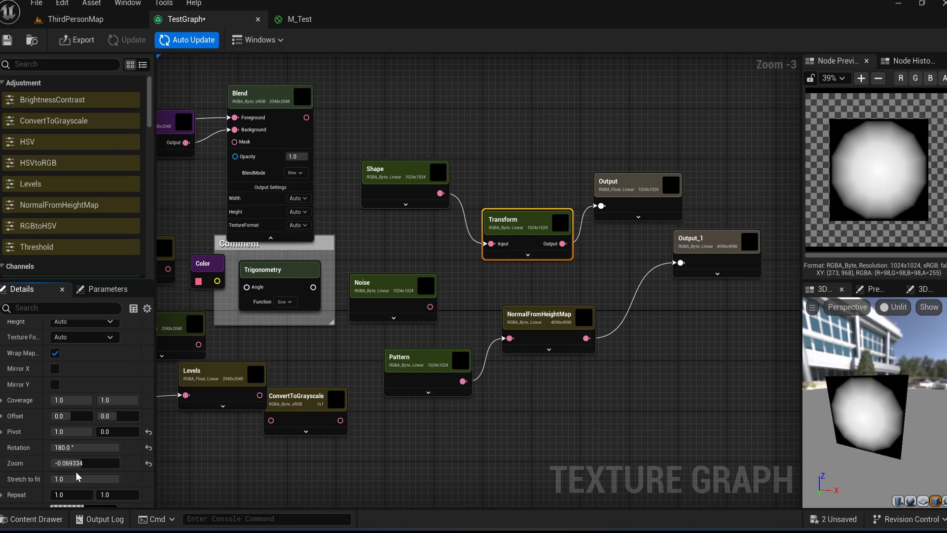
Set the Transform repeat to 1.0 by 13.0 and try out colors for the fill color.
{"action": "scroll", "coordinate": [77, 476], "scroll_direction": "down", "scroll_amount": 3}
{"action": "left_click_drag", "start_coordinate": [72, 420], "coordinate": [106, 420]}
{"action": "left_click", "coordinate": [101, 439]}
{"action": "left_click_drag", "start_coordinate": [121, 474], "coordinate": [223, 474]}
{"action": "left_click_drag", "start_coordinate": [221, 321], "coordinate": [170, 268]}
{"action": "left_click", "coordinate": [335, 500]}
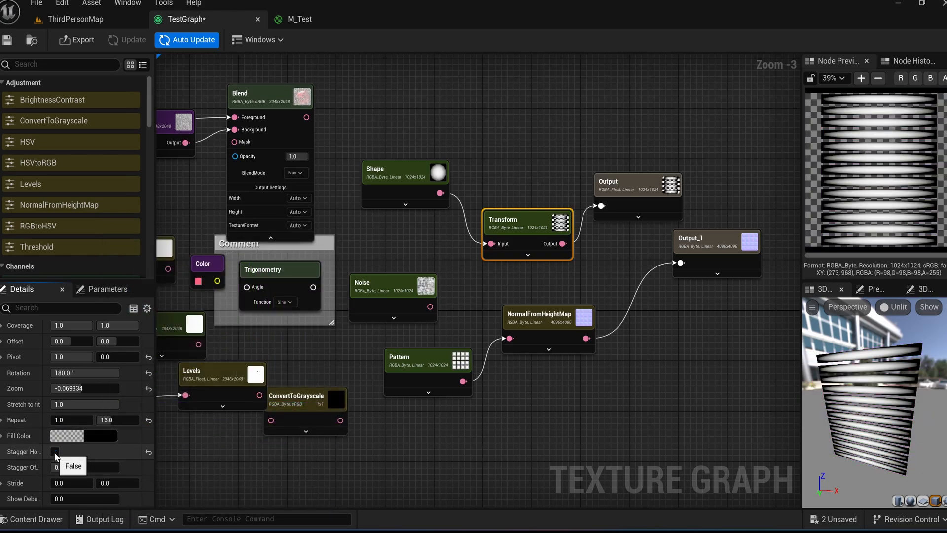
Set the Transform stagger offset to about 0.22 and compare the pattern with horizontal staggering off and on, leaving it on.
{"action": "left_click_drag", "start_coordinate": [79, 467], "coordinate": [79, 468]}
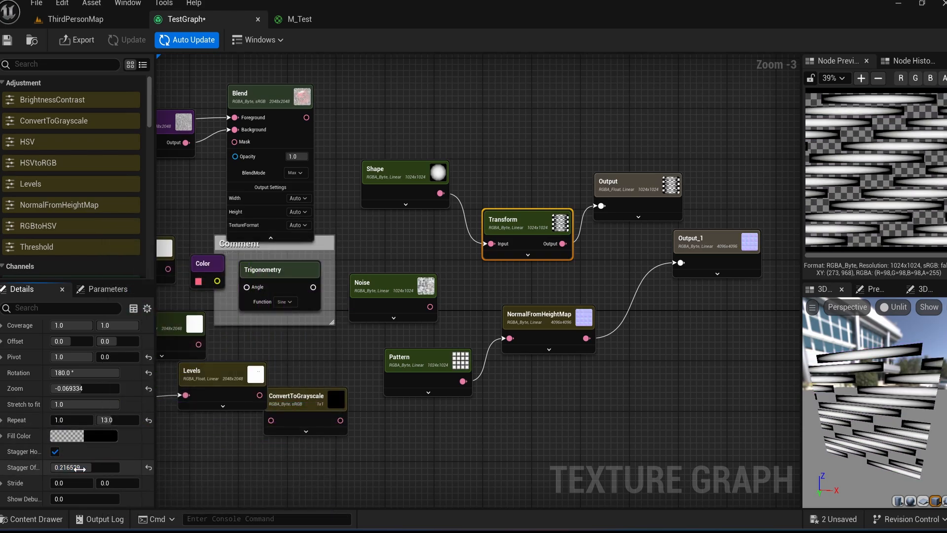
{"action": "left_click", "coordinate": [55, 452]}
{"action": "left_click", "coordinate": [55, 451]}
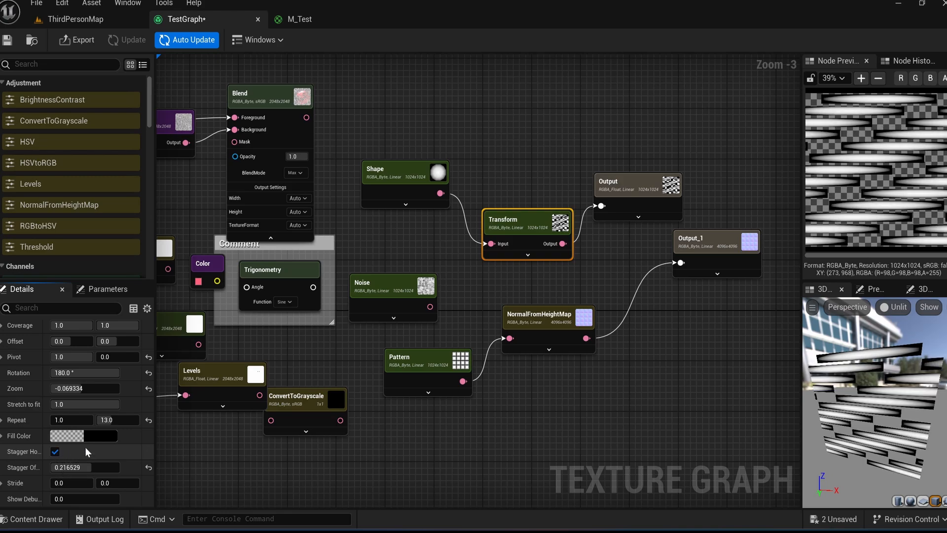
Reset the stagger offset, and try an offset of about 0.05 with an X stride of 13.0.
{"action": "mouse_move", "coordinate": [66, 482]}
{"action": "left_mouse_down"}
{"action": "mouse_move", "coordinate": [86, 483]}
{"action": "mouse_move", "coordinate": [68, 482]}
{"action": "left_mouse_up"}
{"action": "left_click", "coordinate": [148, 467]}
{"action": "left_click_drag", "start_coordinate": [68, 467], "coordinate": [97, 483]}
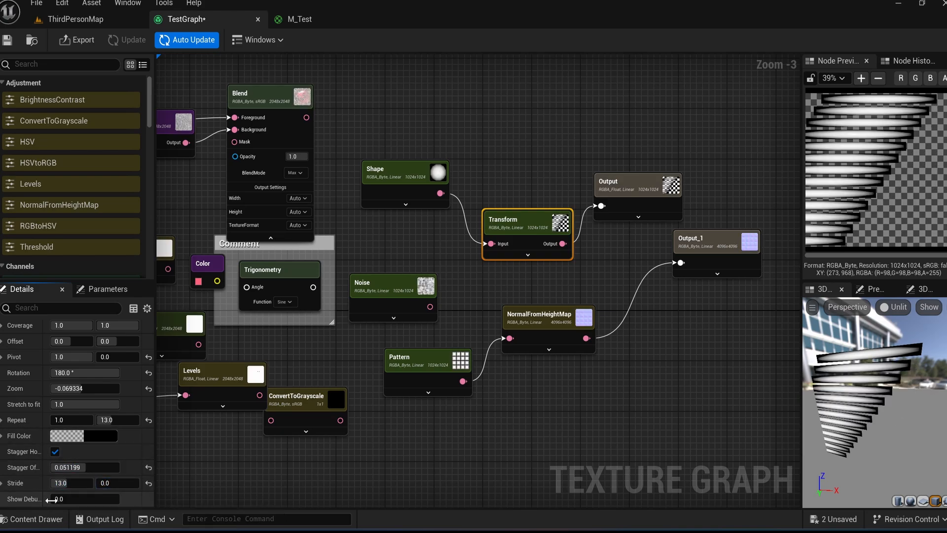
Set the Transform node's Show Debug value to 1.0 and inspect the pattern from other angles in the 3D preview.
{"action": "mouse_move", "coordinate": [898, 395]}
{"action": "left_mouse_down"}
{"action": "mouse_move", "coordinate": [858, 397]}
{"action": "mouse_move", "coordinate": [907, 394]}
{"action": "left_mouse_up"}
{"action": "left_click_drag", "start_coordinate": [854, 429], "coordinate": [929, 453]}
{"action": "scroll", "coordinate": [929, 454], "scroll_direction": "up", "scroll_amount": 3}
{"action": "scroll", "coordinate": [930, 458], "scroll_direction": "down", "scroll_amount": 5}
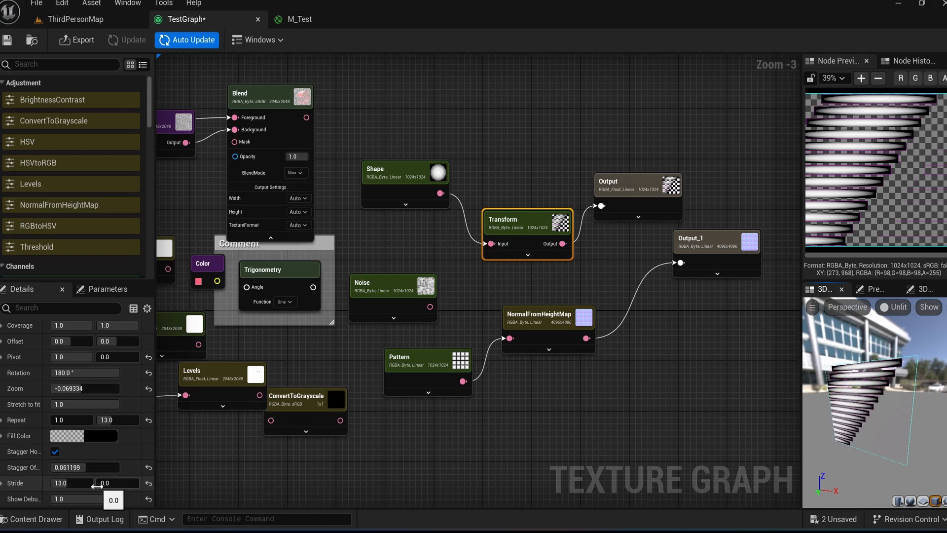
Reset the Transform stagger offset and stride, and set the stagger offset to about 0.13 and the Y stride to 1.0.
{"action": "left_click", "coordinate": [147, 468]}
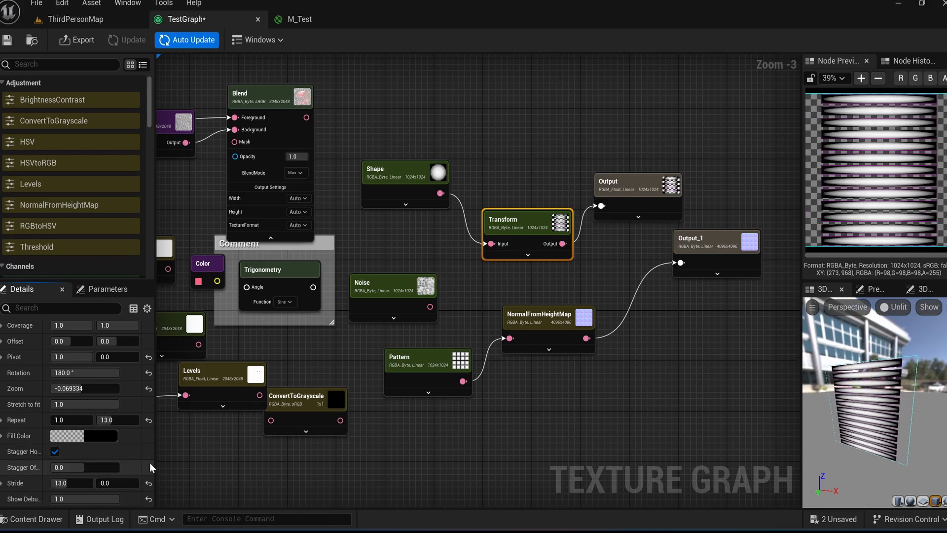
{"action": "left_click", "coordinate": [149, 483]}
{"action": "left_click_drag", "start_coordinate": [83, 468], "coordinate": [129, 484]}
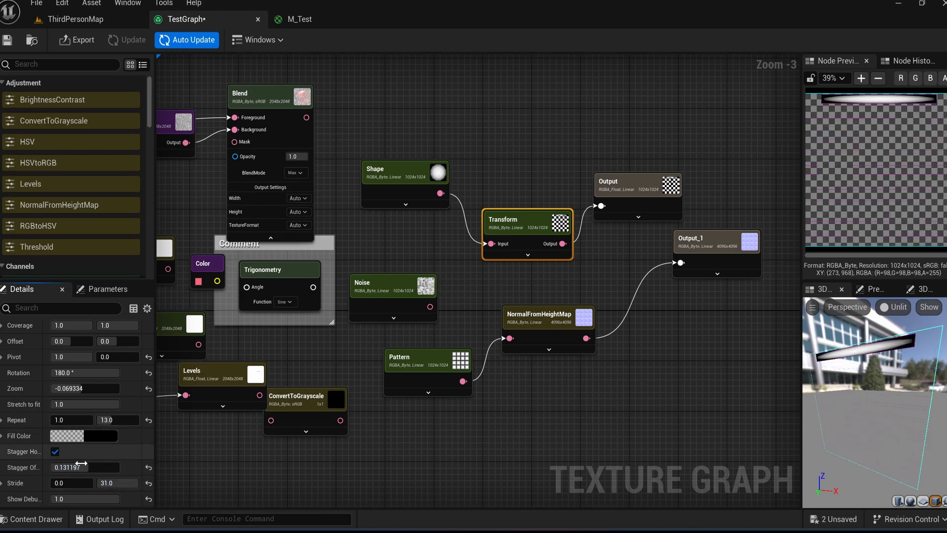
{"action": "left_click_drag", "start_coordinate": [121, 483], "coordinate": [98, 483]}
{"action": "scroll", "coordinate": [439, 369], "scroll_direction": "down", "scroll_amount": 1}
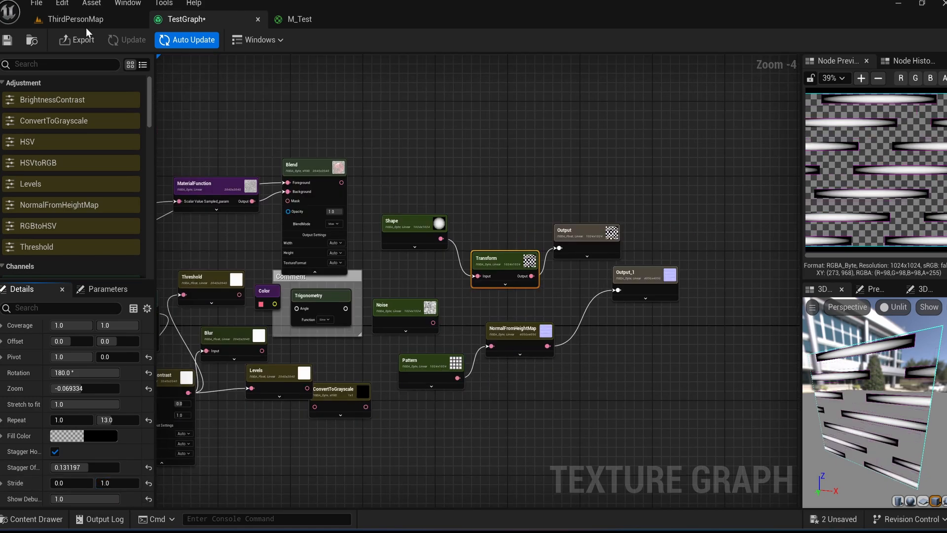
Try to export both graph outputs, Output and Output_1, as textures.
{"action": "left_click", "coordinate": [78, 40]}
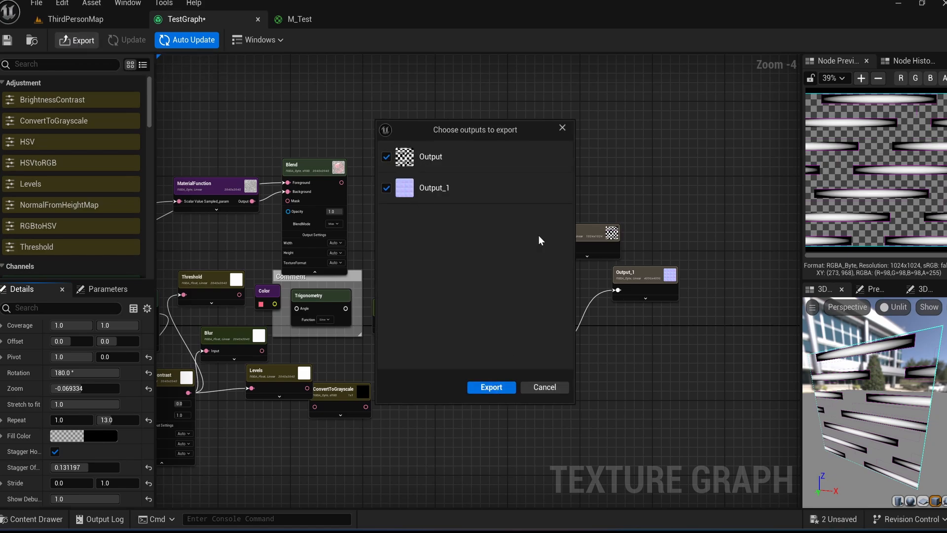
{"action": "left_click", "coordinate": [492, 387]}
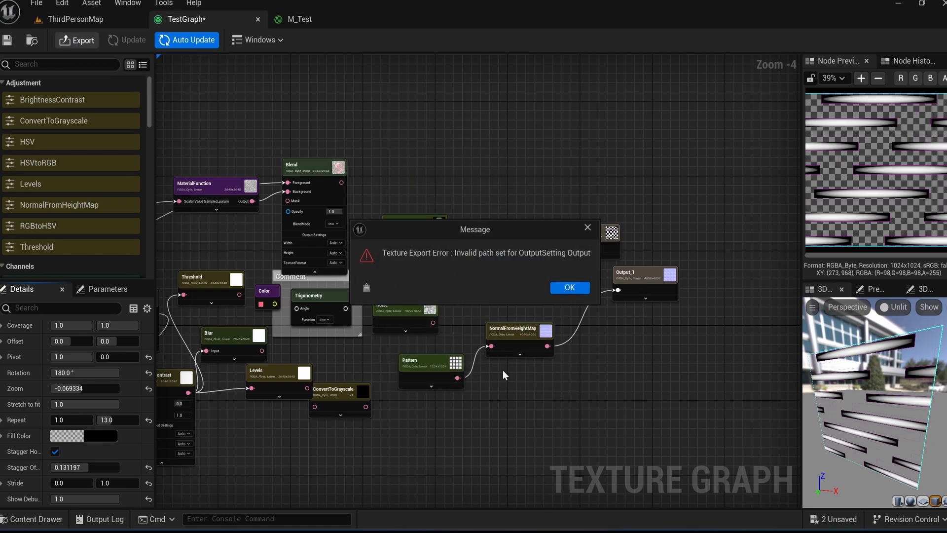
{"action": "left_click", "coordinate": [569, 287]}
Set the Output node's export path to the Content folder with file name Output, and export both outputs.
{"action": "scroll", "coordinate": [584, 265], "scroll_direction": "up", "scroll_amount": 3}
{"action": "left_click", "coordinate": [567, 229]}
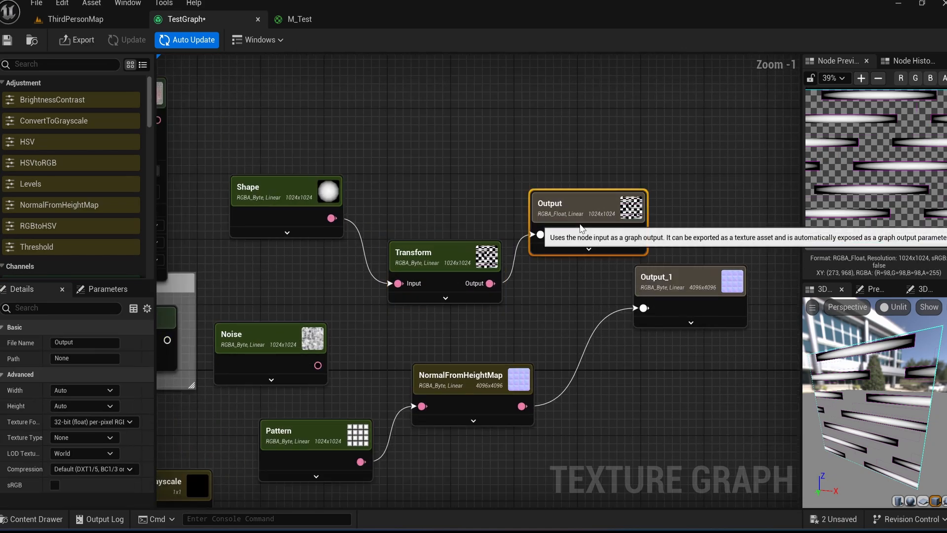
{"action": "left_click", "coordinate": [589, 249]}
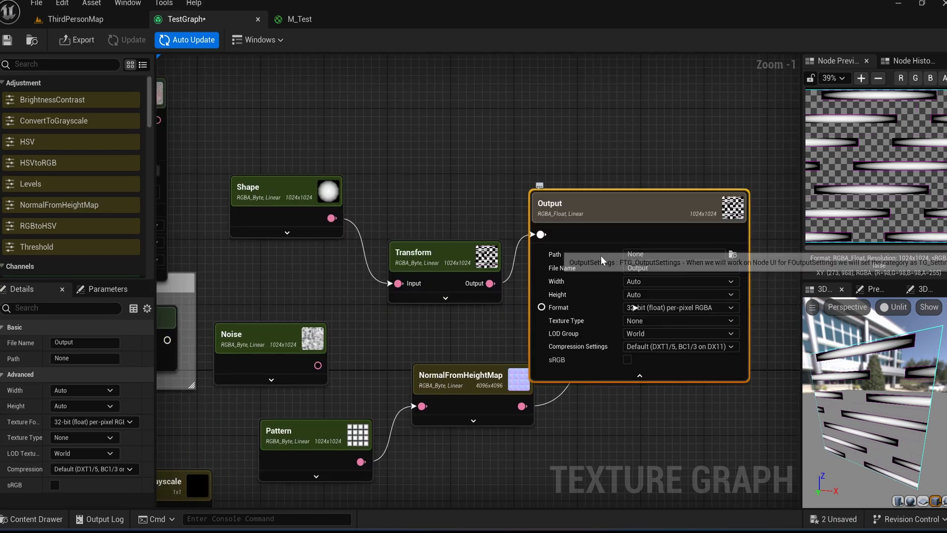
{"action": "left_click", "coordinate": [734, 254]}
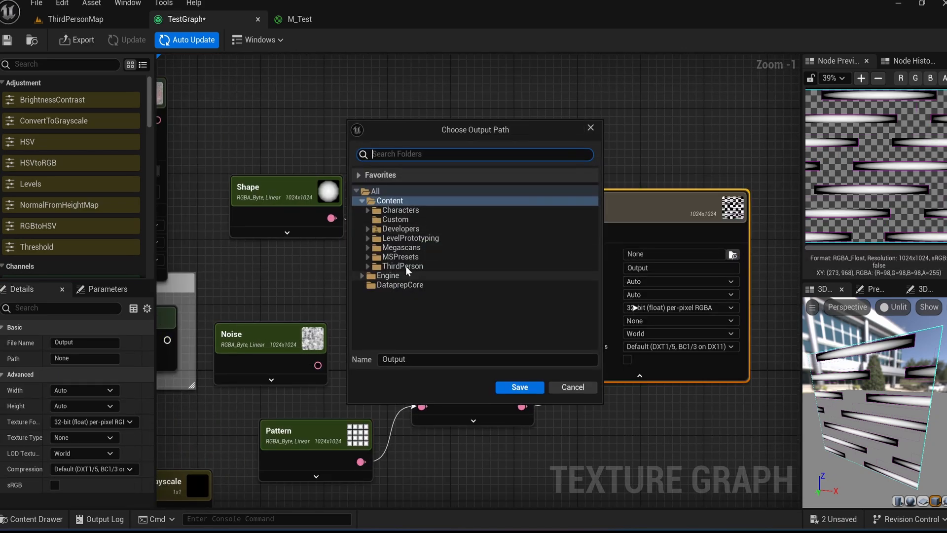
{"action": "left_click", "coordinate": [513, 387]}
{"action": "left_click", "coordinate": [76, 40]}
{"action": "left_click", "coordinate": [488, 387]}
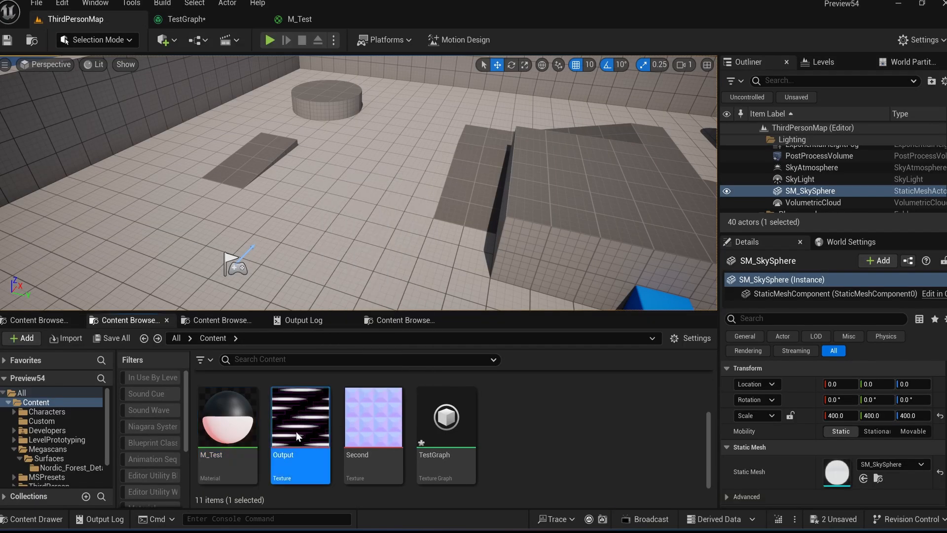
Open the exported Output texture and toggle its colour and alpha channels, ending with red, green and blue on and alpha off.
{"action": "double_click", "coordinate": [297, 436]}
{"action": "left_click", "coordinate": [219, 41]}
{"action": "left_click", "coordinate": [201, 41]}
{"action": "left_click", "coordinate": [185, 41]}
{"action": "left_click", "coordinate": [236, 41]}
{"action": "left_click", "coordinate": [219, 42]}
{"action": "left_click", "coordinate": [202, 41]}
{"action": "left_click", "coordinate": [185, 42]}
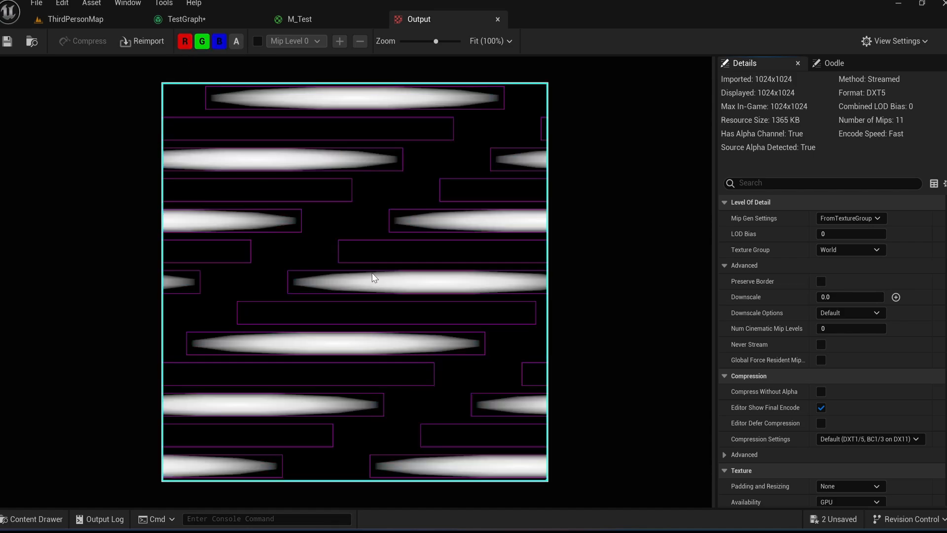
Open the exported Second texture, inspect its normal map up close and in full, and close both texture assets.
{"action": "left_click", "coordinate": [127, 18]}
{"action": "double_click", "coordinate": [372, 433]}
{"action": "scroll", "coordinate": [389, 322], "scroll_direction": "up", "scroll_amount": 6}
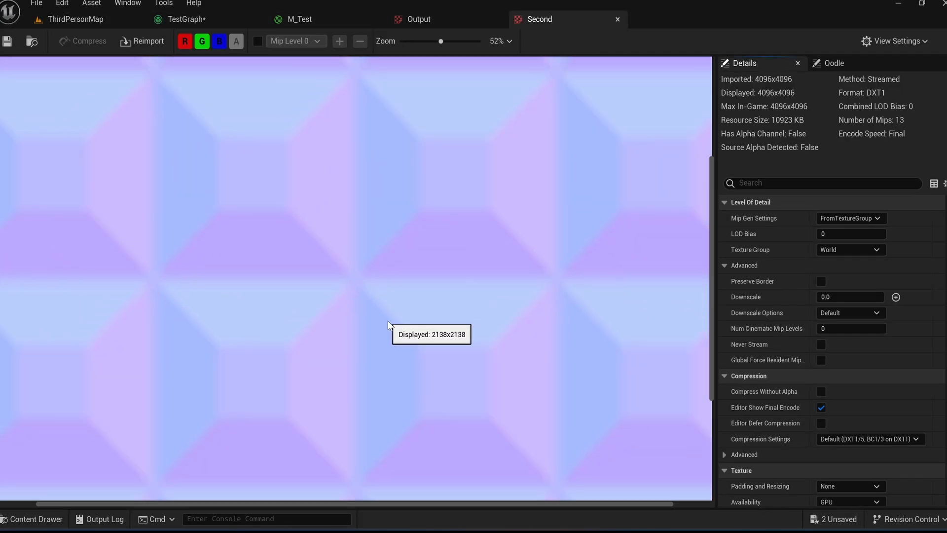
{"action": "scroll", "coordinate": [388, 323], "scroll_direction": "down", "scroll_amount": 3}
{"action": "scroll", "coordinate": [338, 299], "scroll_direction": "down", "scroll_amount": 2}
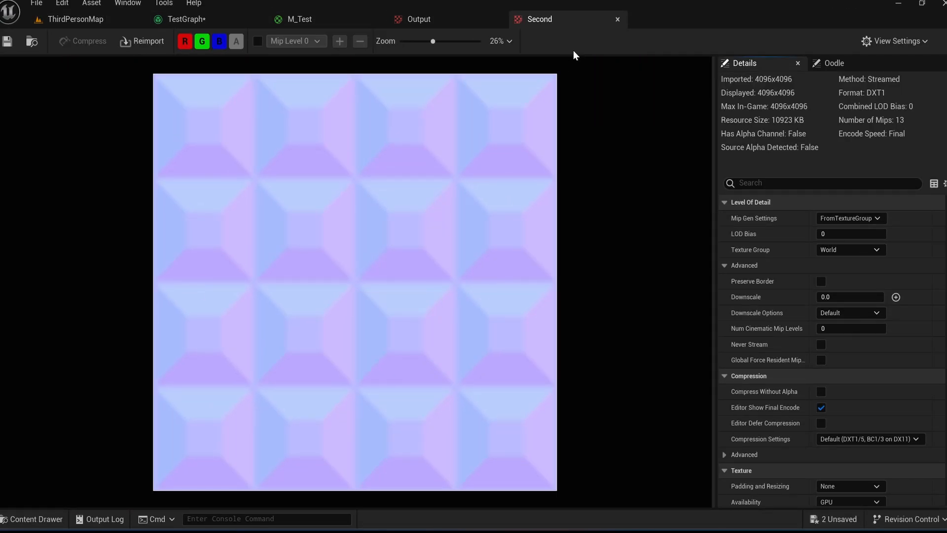
{"action": "middle_click", "coordinate": [568, 26]}
{"action": "middle_click", "coordinate": [433, 18]}
Return to TestGraph, move the Output node up away from the other nodes, and reset the Transform node's Show Debug value.
{"action": "left_click", "coordinate": [221, 24]}
{"action": "right_click_drag", "start_coordinate": [608, 163], "coordinate": [485, 143]}
{"action": "left_click_drag", "start_coordinate": [498, 148], "coordinate": [452, 55]}
{"action": "right_click_drag", "start_coordinate": [300, 291], "coordinate": [471, 287]}
{"action": "left_click", "coordinate": [469, 275]}
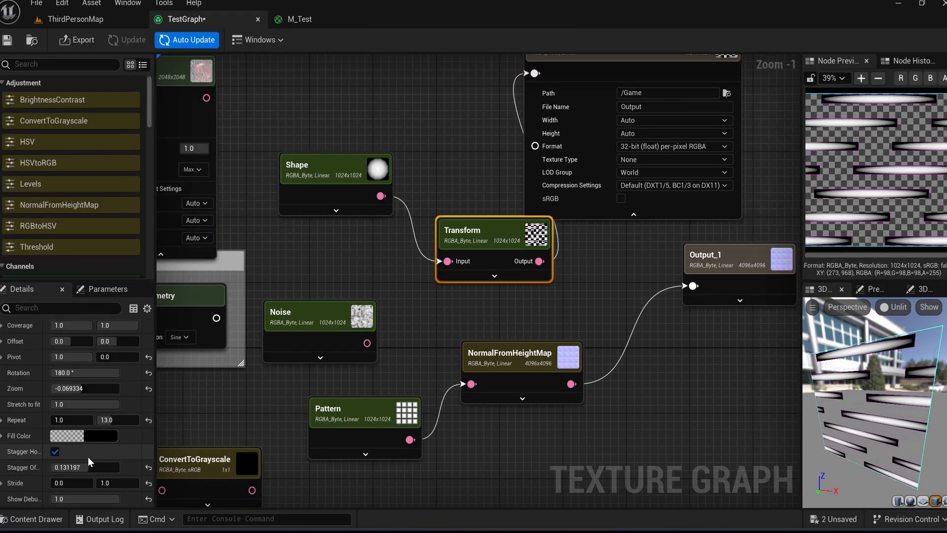
{"action": "left_click", "coordinate": [148, 502]}
Set the Output_1 node's texture type to Normal and export both outputs again.
{"action": "right_click_drag", "start_coordinate": [642, 309], "coordinate": [533, 300]}
{"action": "left_click", "coordinate": [612, 254]}
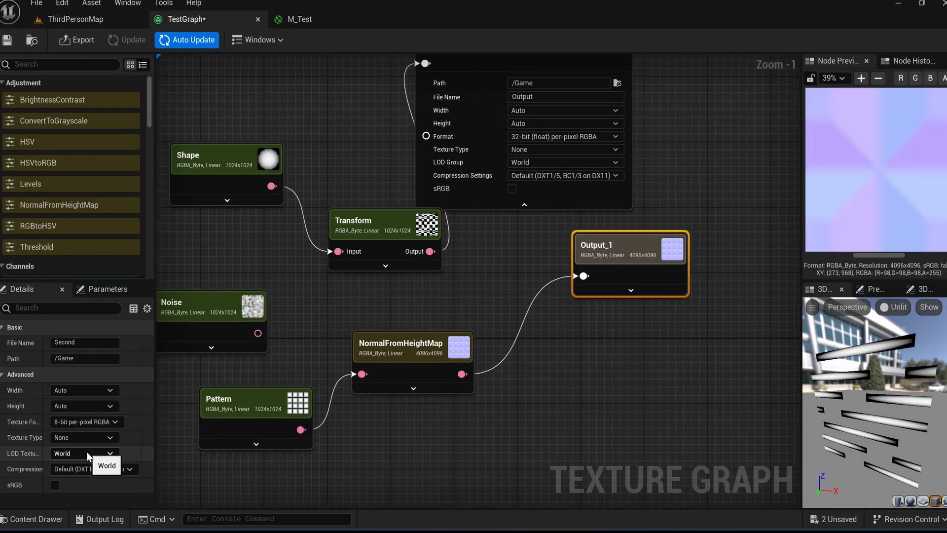
{"action": "left_click", "coordinate": [72, 437]}
{"action": "left_click", "coordinate": [72, 394]}
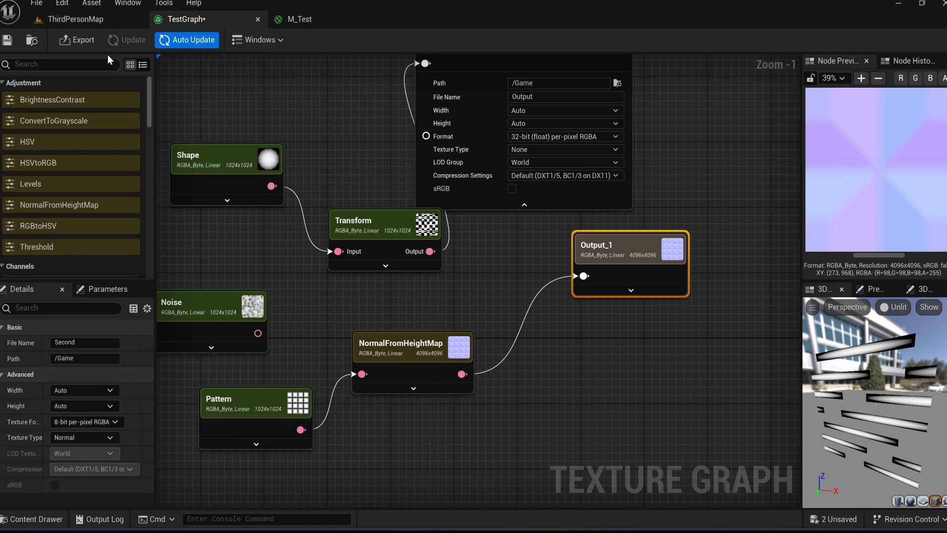
{"action": "left_click", "coordinate": [77, 39]}
{"action": "left_click", "coordinate": [486, 387]}
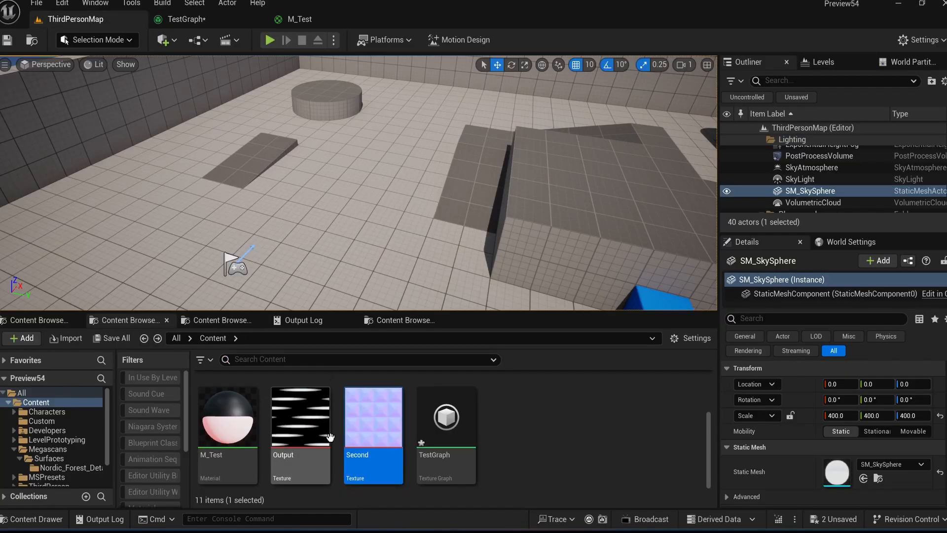
Inspect the re-exported Second and Output textures one after the other, closing each.
{"action": "double_click", "coordinate": [378, 459]}
{"action": "scroll", "coordinate": [452, 315], "scroll_direction": "down", "scroll_amount": 5}
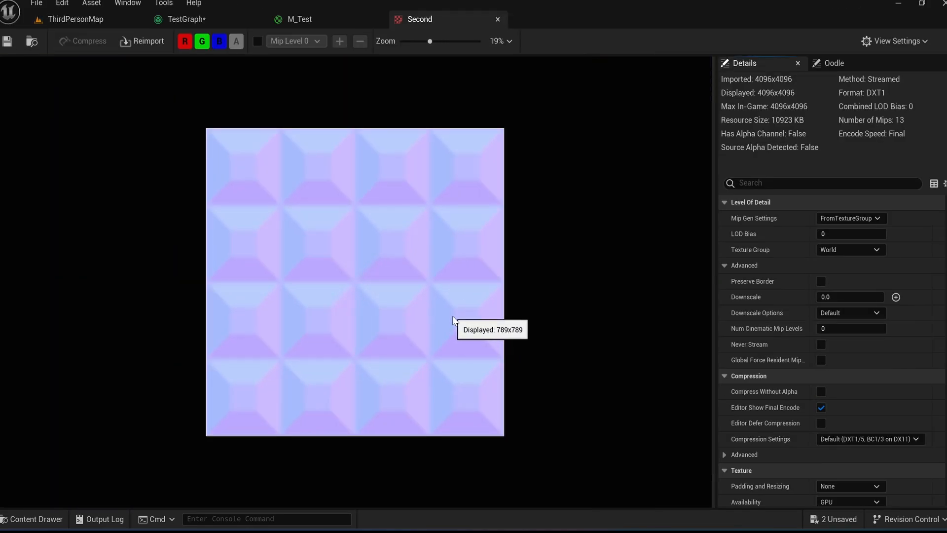
{"action": "middle_click", "coordinate": [410, 20]}
{"action": "left_click", "coordinate": [105, 19]}
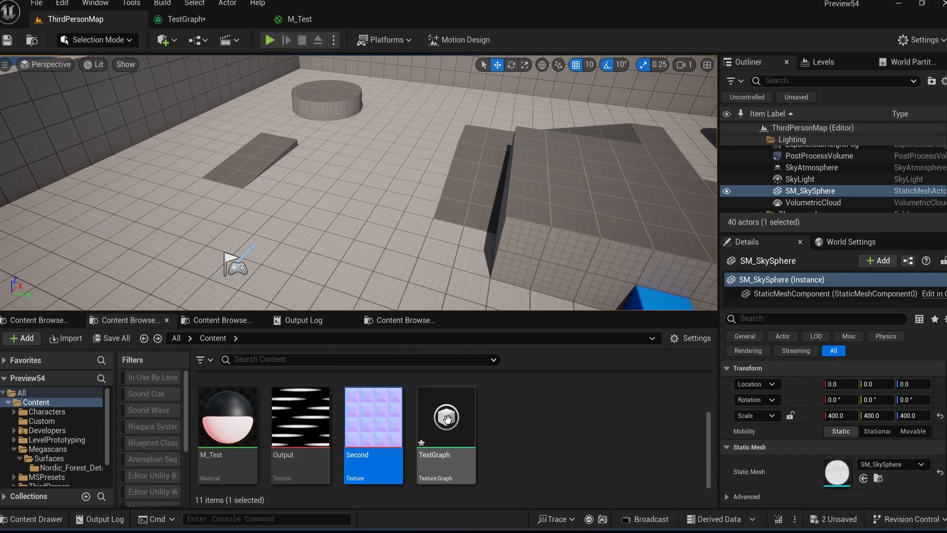
{"action": "double_click", "coordinate": [300, 419]}
{"action": "scroll", "coordinate": [327, 373], "scroll_direction": "up", "scroll_amount": 2}
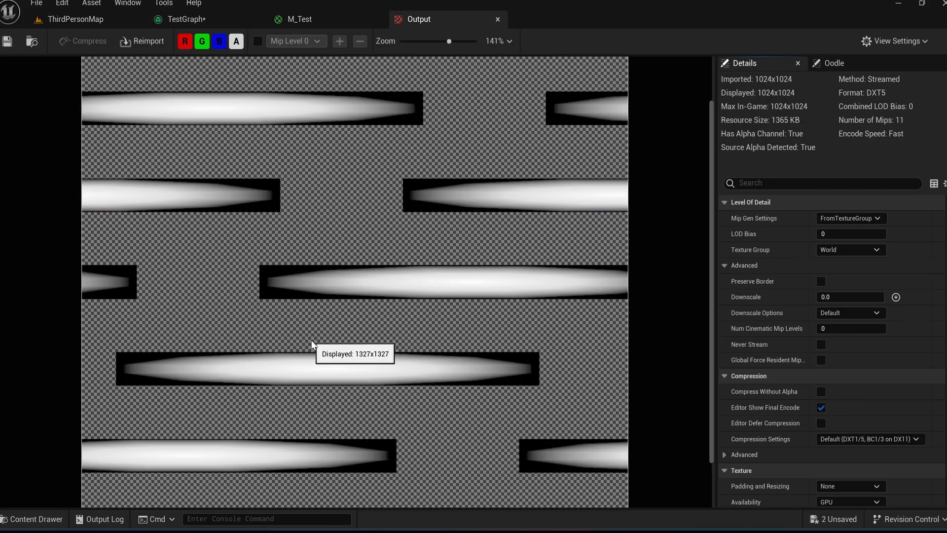
{"action": "middle_click", "coordinate": [448, 22]}
Set Output_1's texture type to None, LOD texture group to WorldNormalMap and compression to Normalmap, and export both outputs.
{"action": "left_click", "coordinate": [207, 21]}
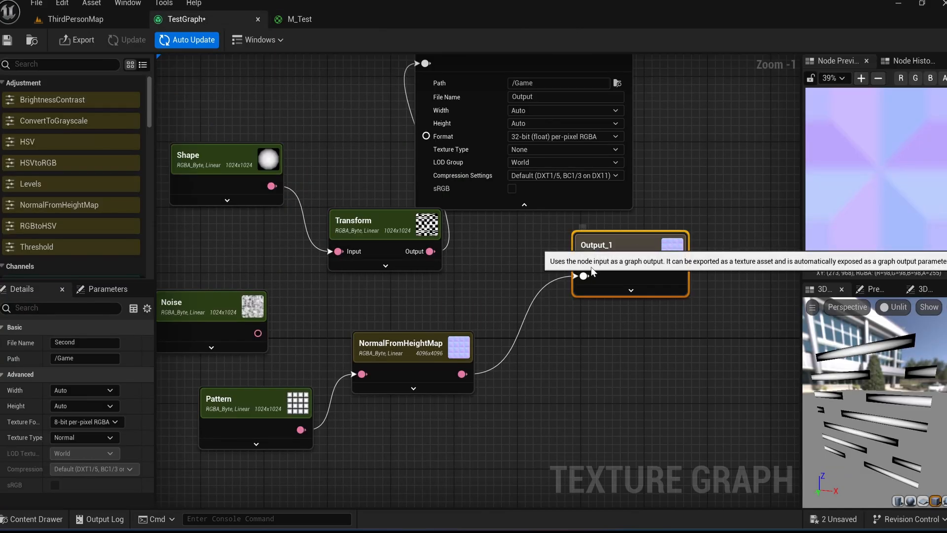
{"action": "left_click", "coordinate": [81, 437]}
{"action": "left_click", "coordinate": [93, 451]}
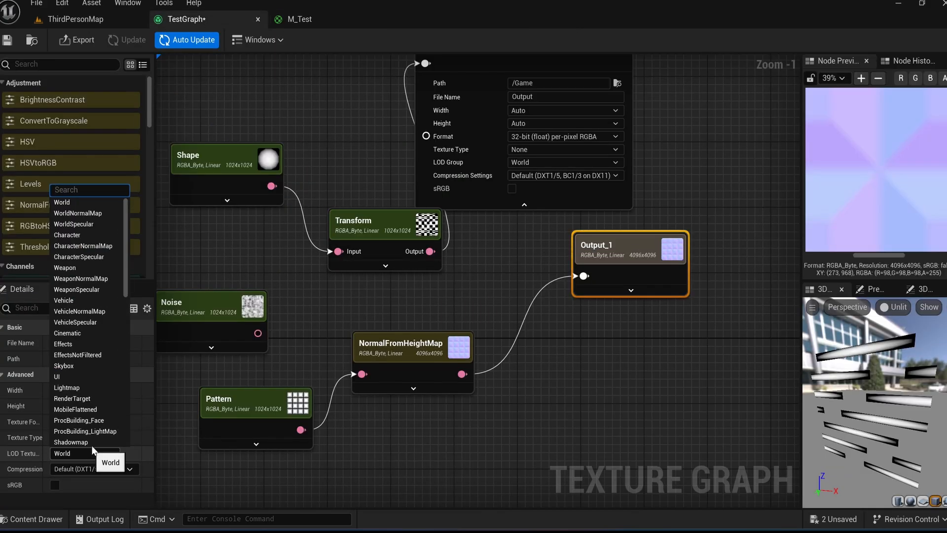
{"action": "left_click", "coordinate": [81, 213]}
{"action": "left_click", "coordinate": [76, 40]}
{"action": "left_click", "coordinate": [491, 386]}
Inspect the re-exported Second texture and its format settings, close it, and return to TestGraph's Output node.
{"action": "double_click", "coordinate": [370, 434]}
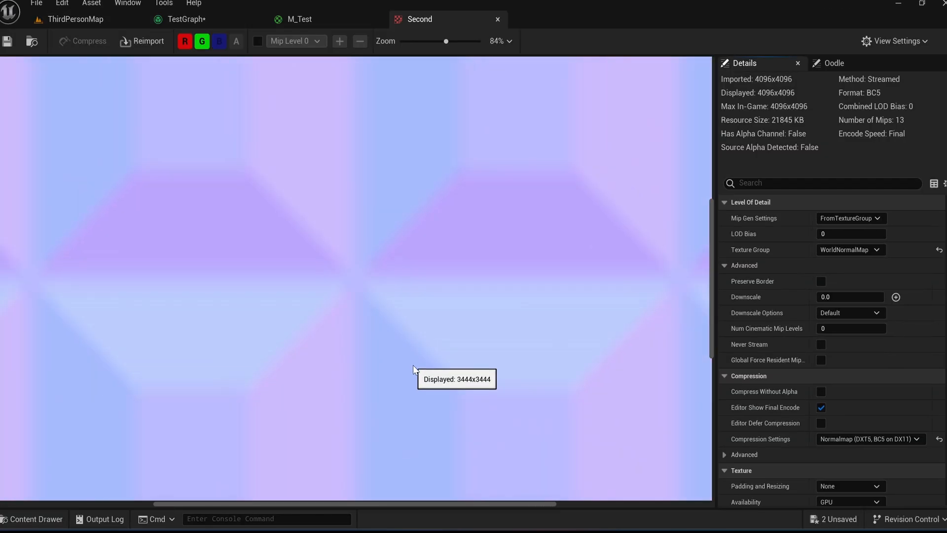
{"action": "scroll", "coordinate": [412, 365], "scroll_direction": "down", "scroll_amount": 6}
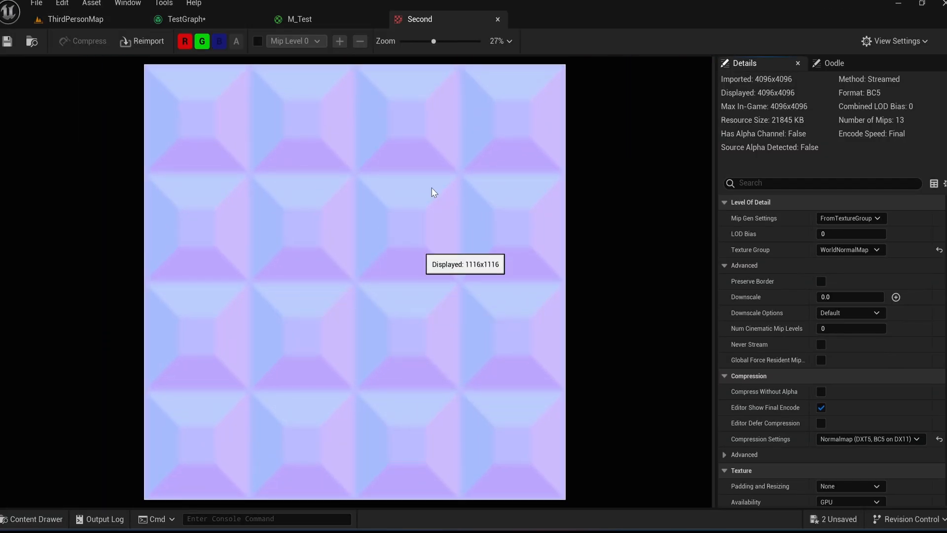
{"action": "left_click", "coordinate": [498, 19]}
{"action": "left_click", "coordinate": [186, 18]}
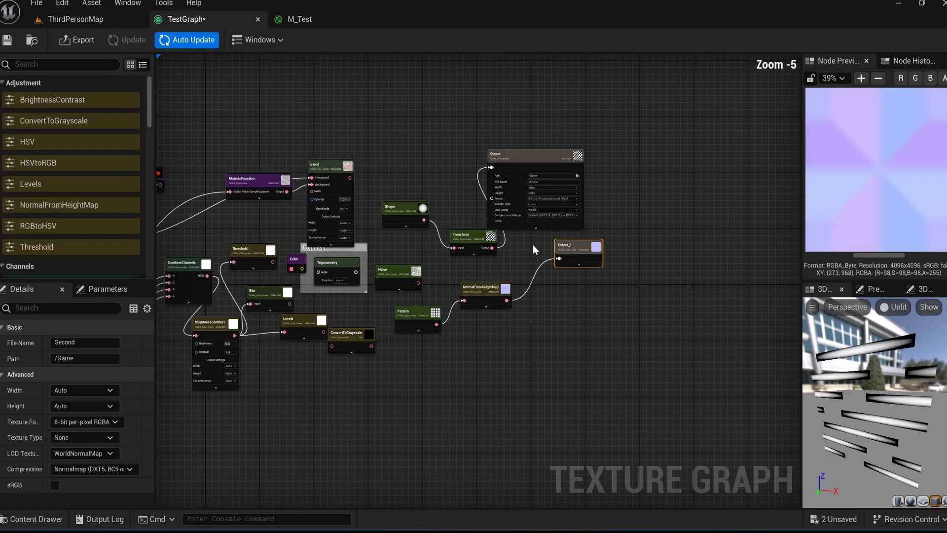
{"action": "left_click", "coordinate": [538, 154]}
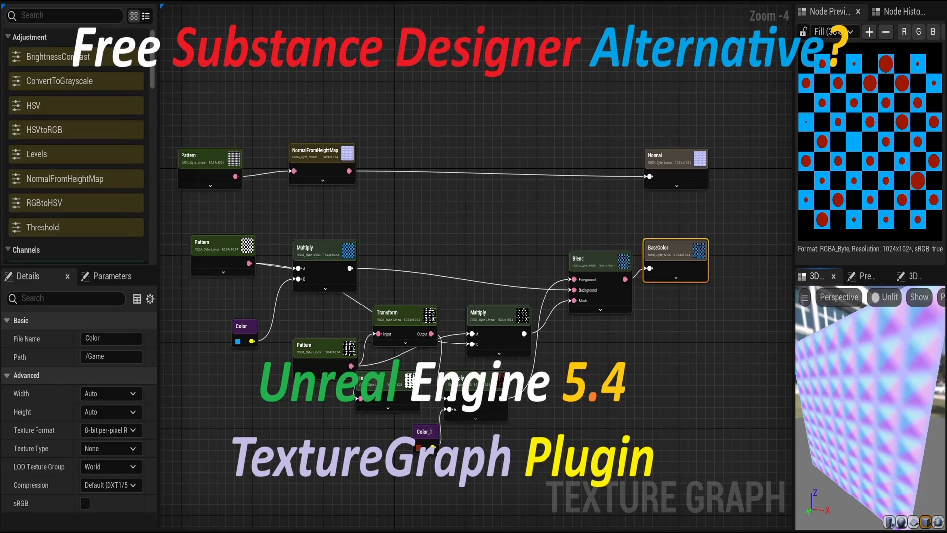